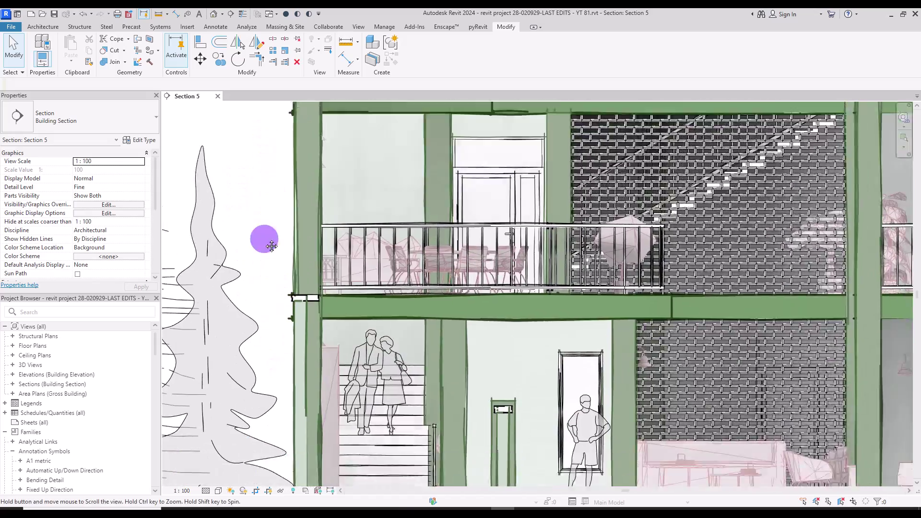
Step: Examine the green-toned Section 5 drawing, from close-up details to the whole building
middle_click_drag(263, 238, 230, 107)
middle_click_drag(775, 438, 288, 291)
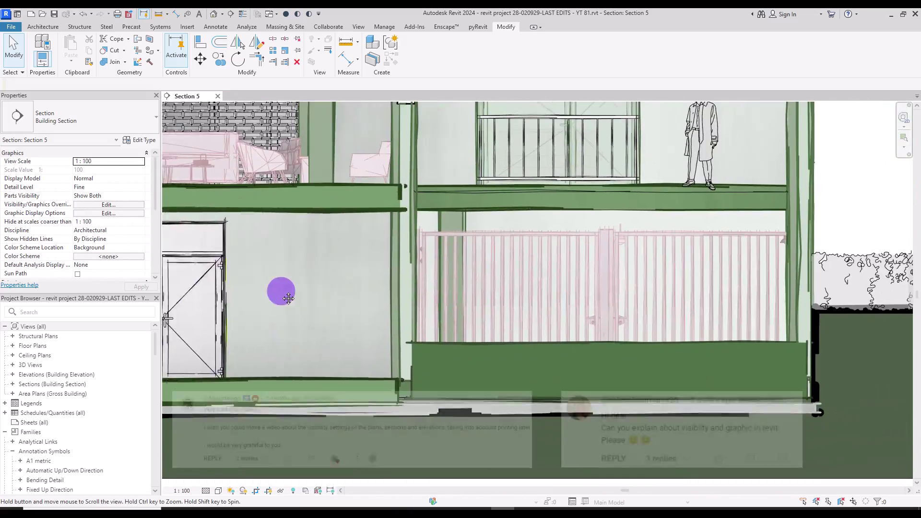
scroll(343, 191, "up", 2)
middle_click_drag(354, 165, 382, 493)
scroll(547, 220, "down", 4)
scroll(347, 237, "down", 3)
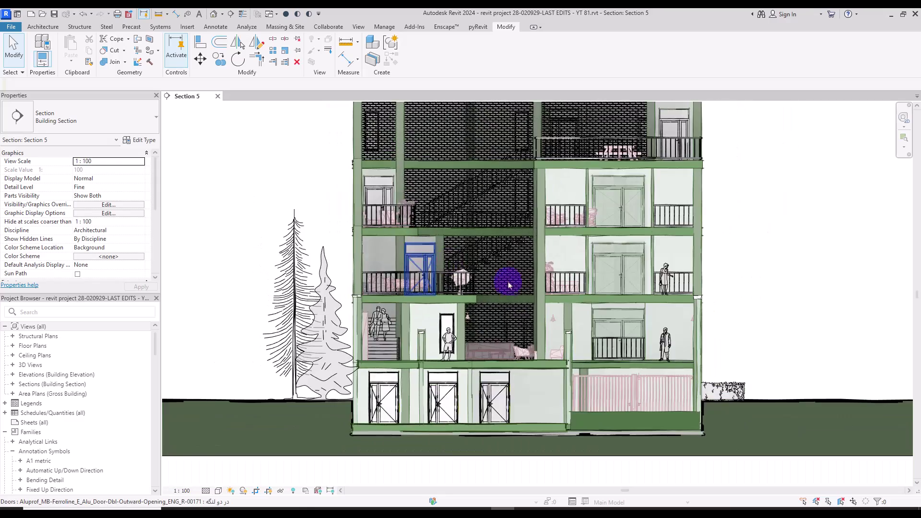
scroll(500, 353, "down", 2)
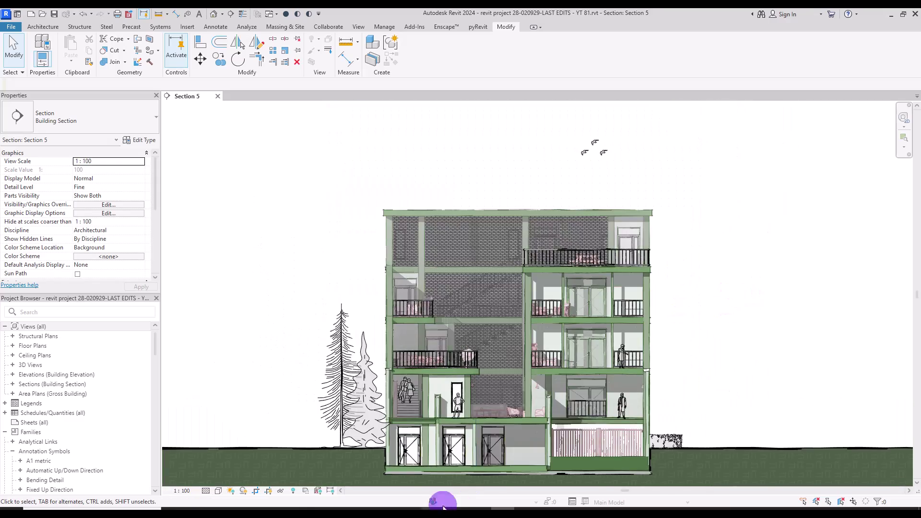
Step: Open the Visibility/Graphic Overrides for Section 5 and look through the model categories
left_click(360, 26)
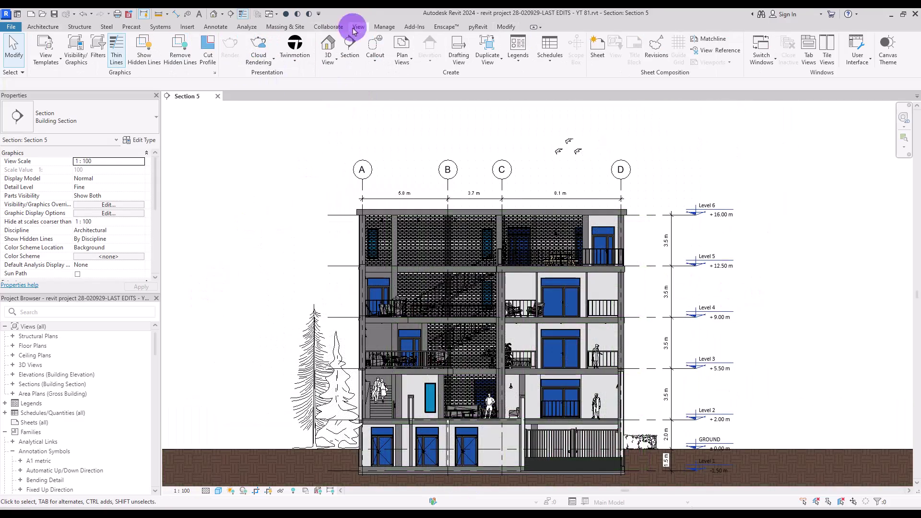
left_click(33, 28)
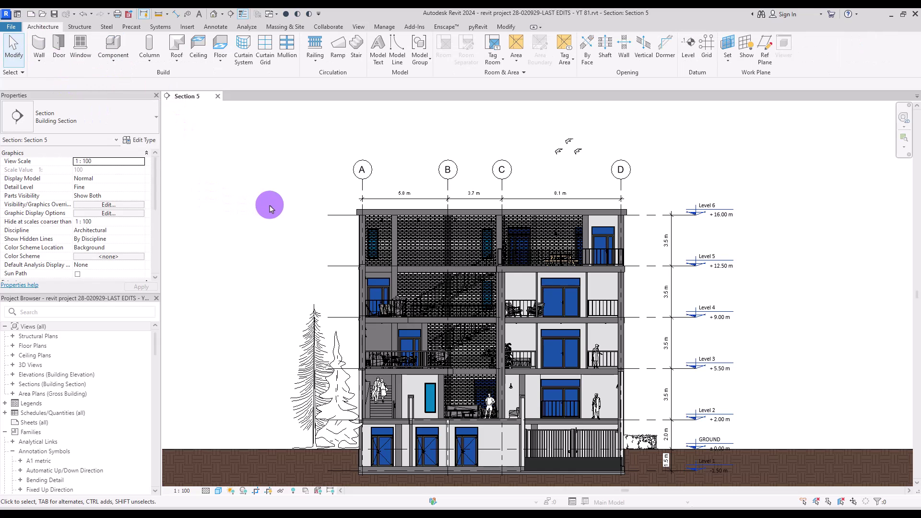
left_click(358, 26)
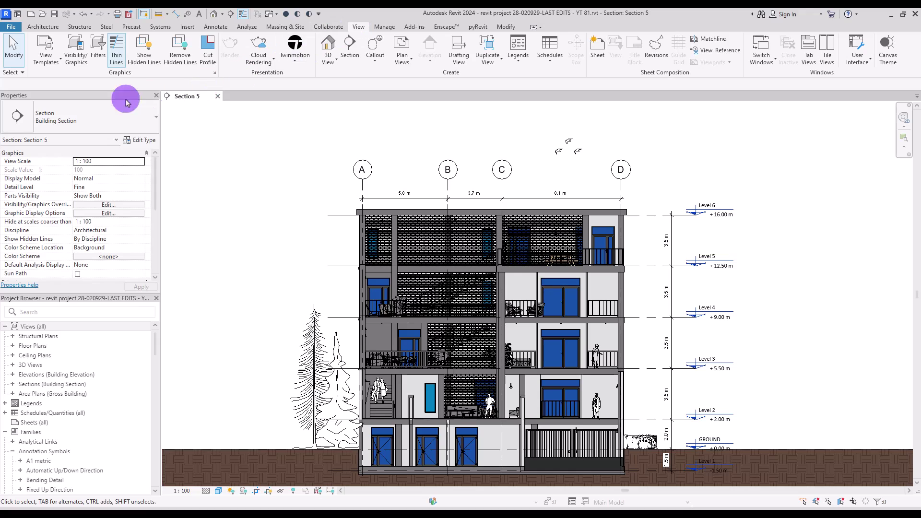
left_click(71, 63)
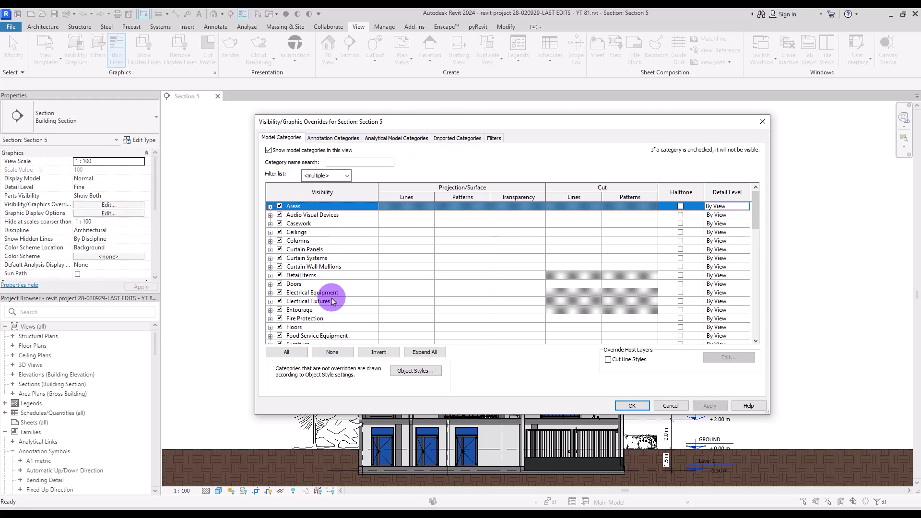
scroll(757, 215, "down", 1)
mouse_move(757, 215)
left_mouse_down()
mouse_move(755, 397)
mouse_move(756, 200)
left_mouse_up()
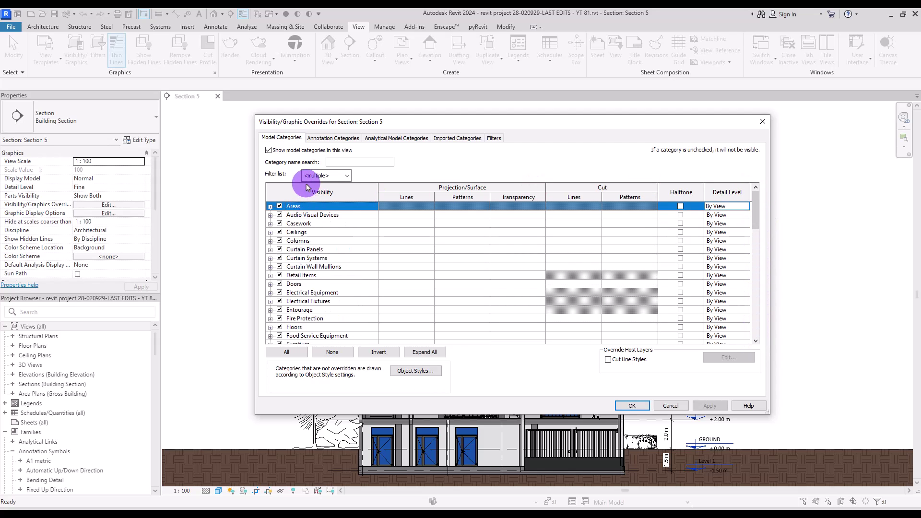
Step: Review the discipline options of the category filter and the model categories at the end of the list
left_click(346, 176)
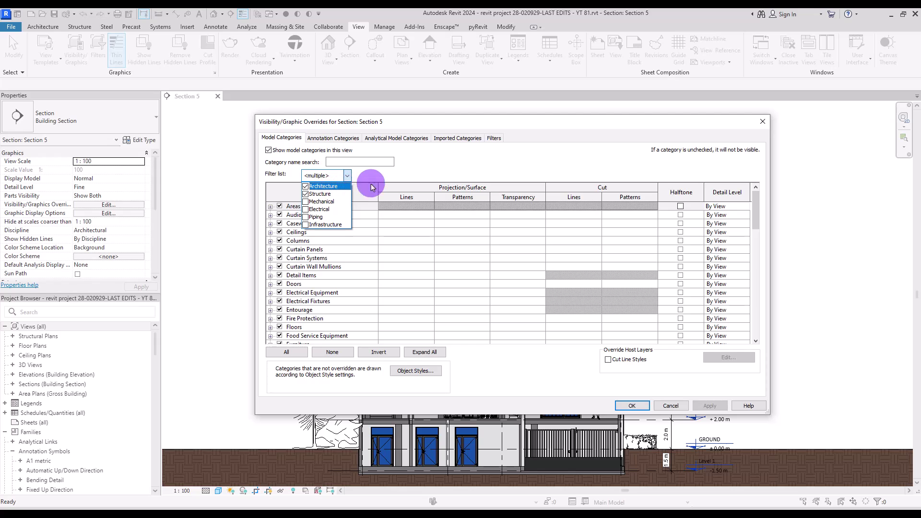
left_click(411, 169)
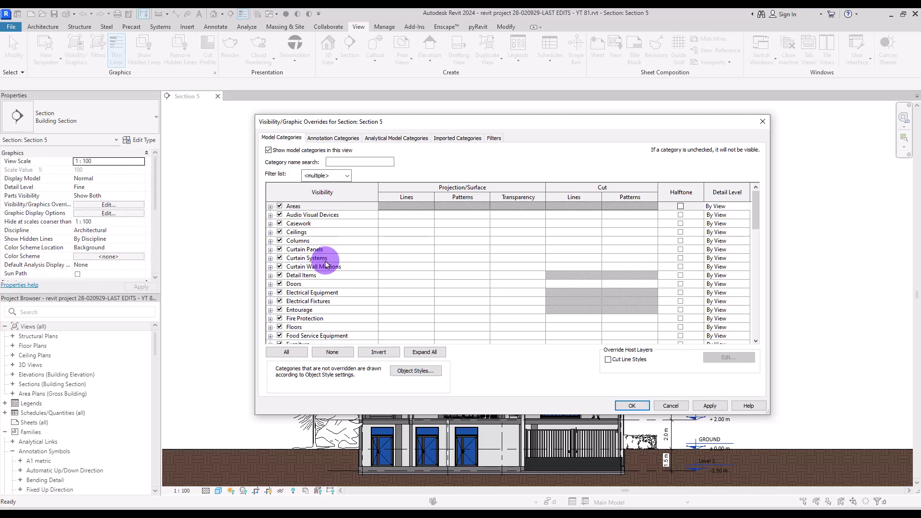
left_click_drag(754, 199, 753, 312)
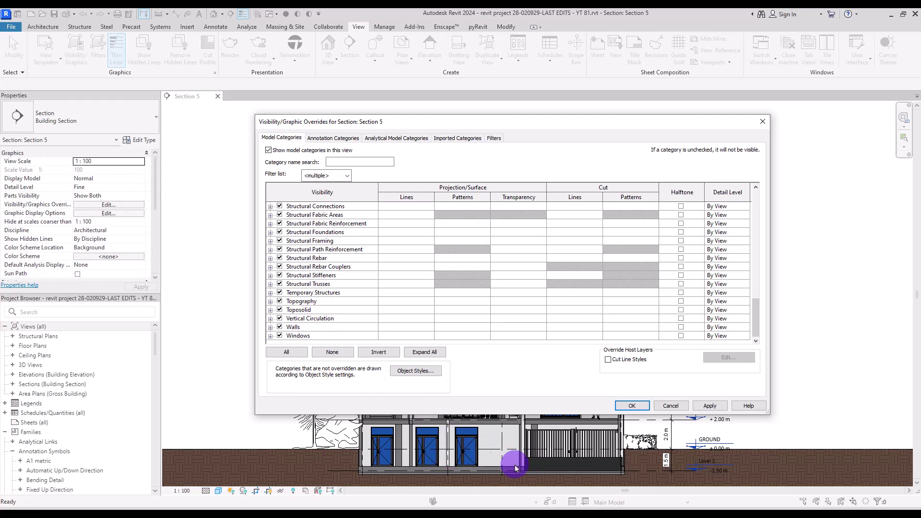
Step: Try switching off the visibility of the Topography and Toposolid categories and apply the change
left_click(279, 301)
left_click(279, 309)
left_click(717, 403)
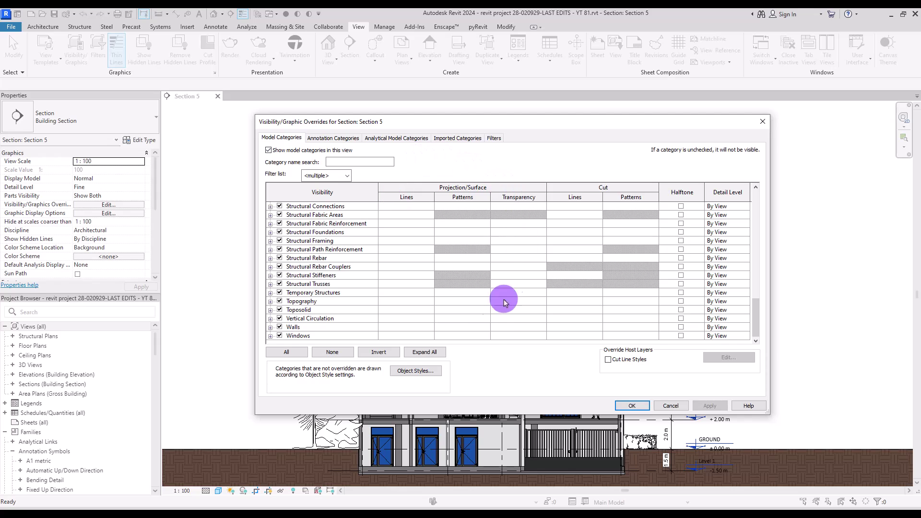
Step: Inspect the pattern, color and weight options of the projection line override for Windows without changing them
left_click(423, 338)
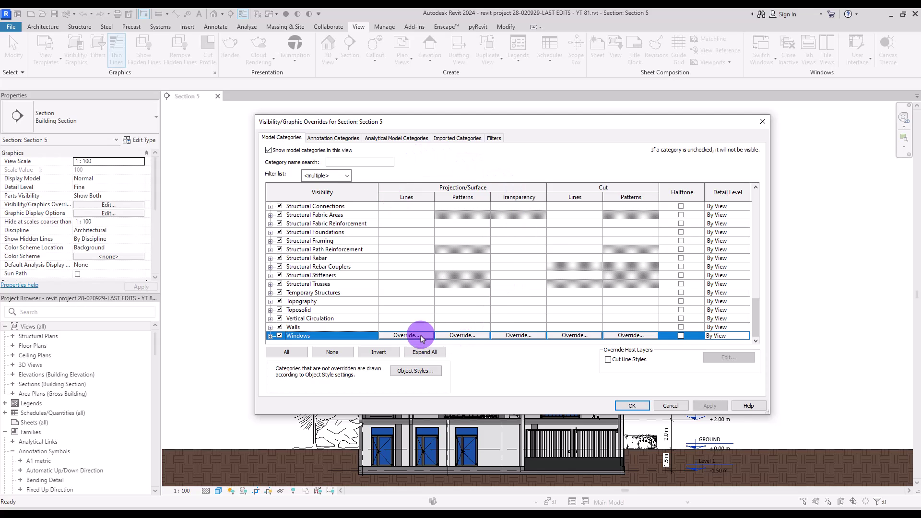
left_click(419, 338)
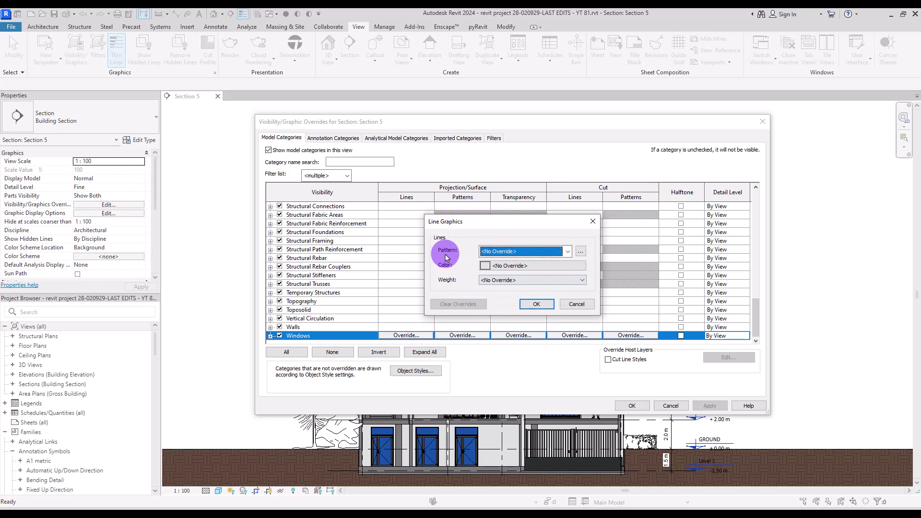
left_click(501, 267)
left_click(610, 173)
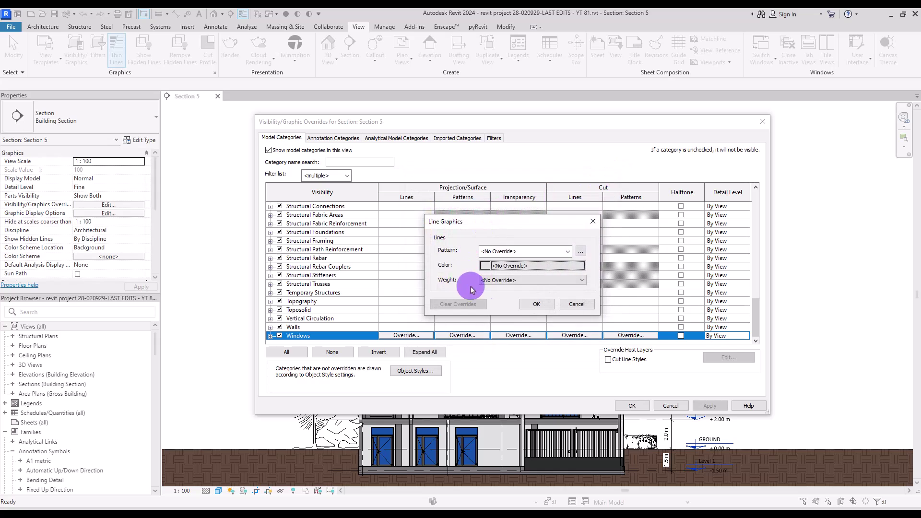
left_click(503, 280)
left_click(454, 283)
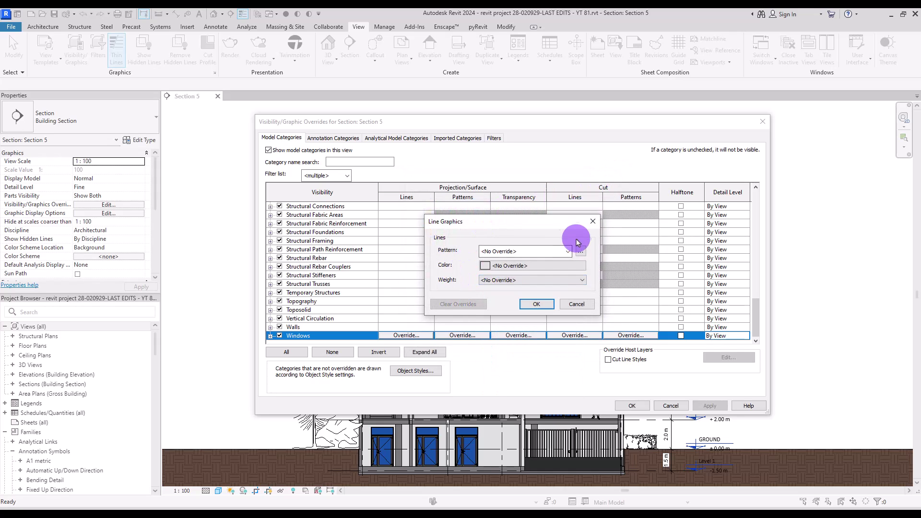
left_click(593, 221)
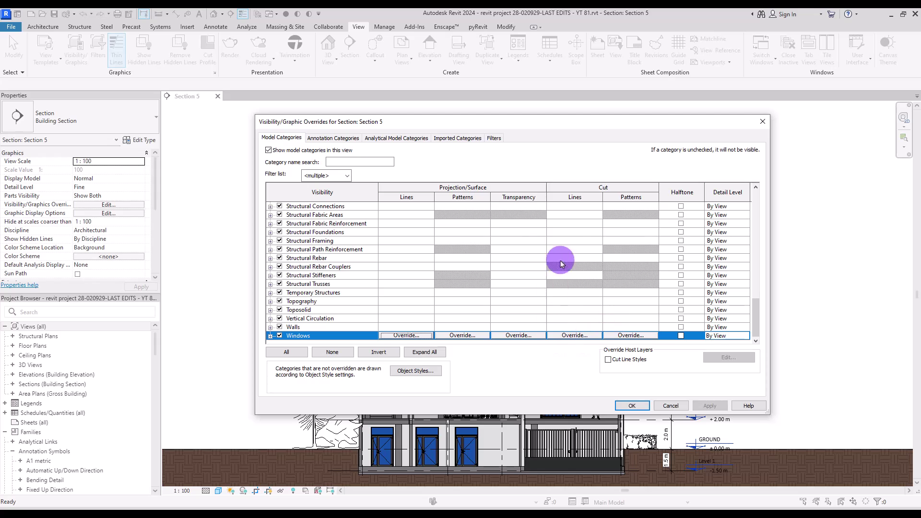
Step: Inspect the available line patterns in the cut line override for Windows without choosing one
left_click(576, 335)
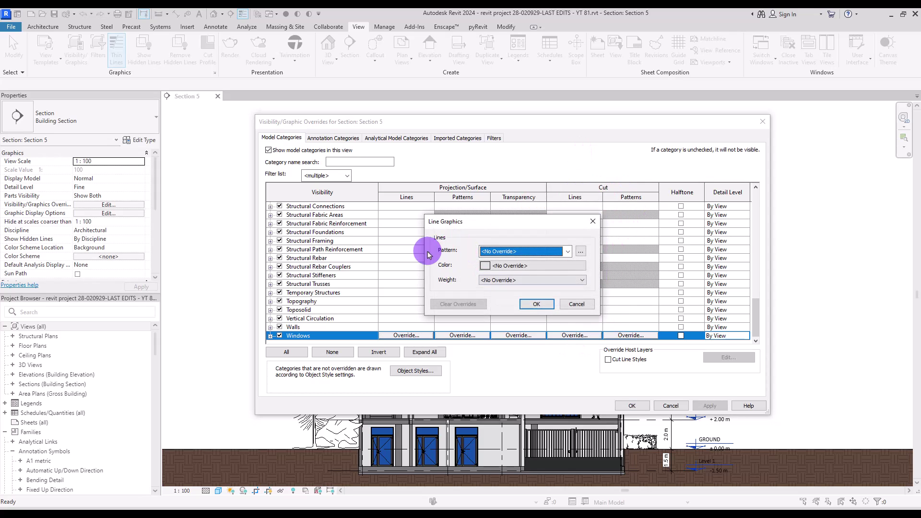
left_click(567, 252)
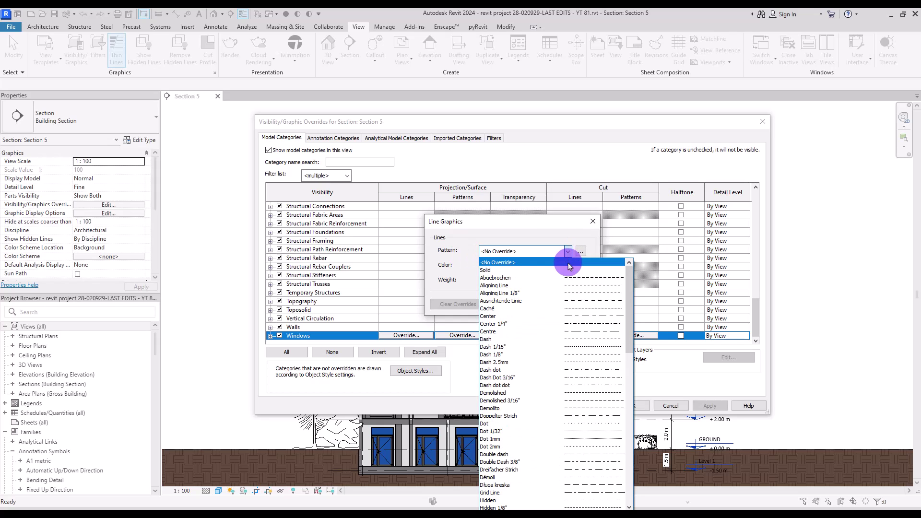
left_click(594, 222)
Step: Browse the foreground fill patterns in the cut pattern override for Windows without choosing one
left_click(641, 335)
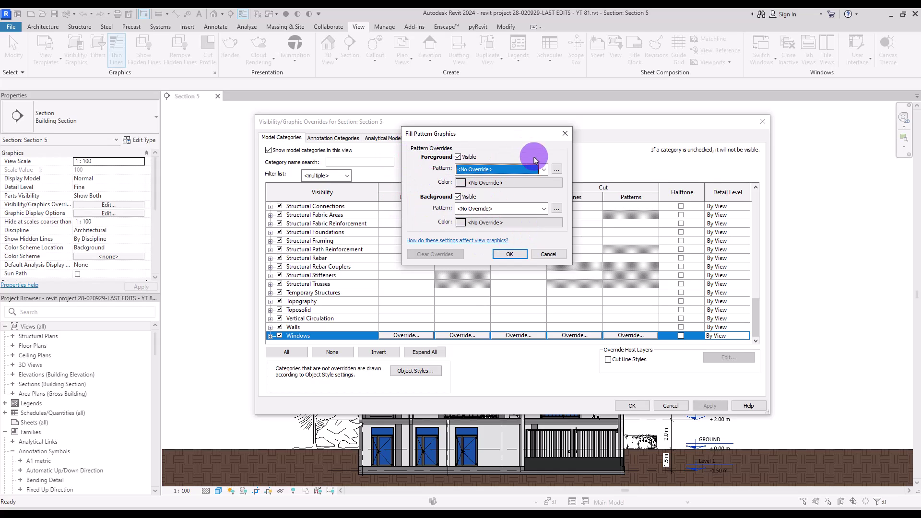
left_click(542, 169)
scroll(597, 264, "down", 5)
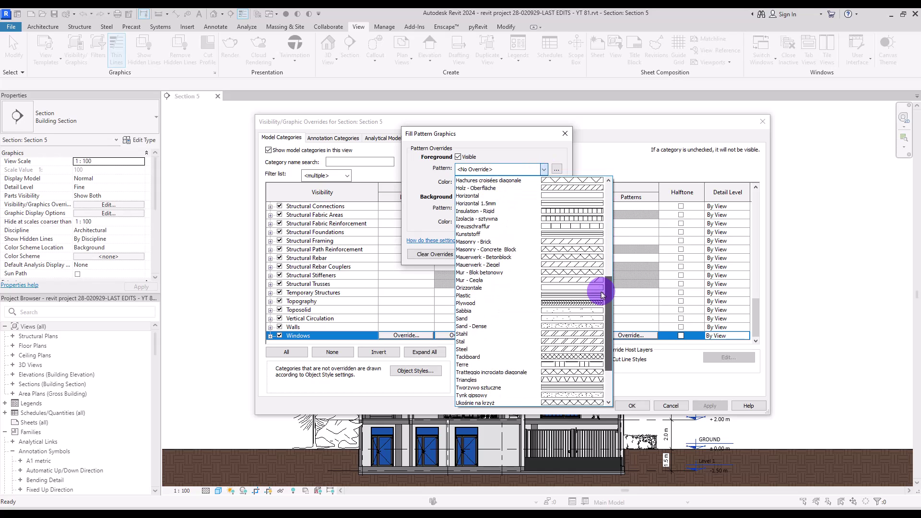
scroll(598, 240, "up", 5)
left_click(545, 145)
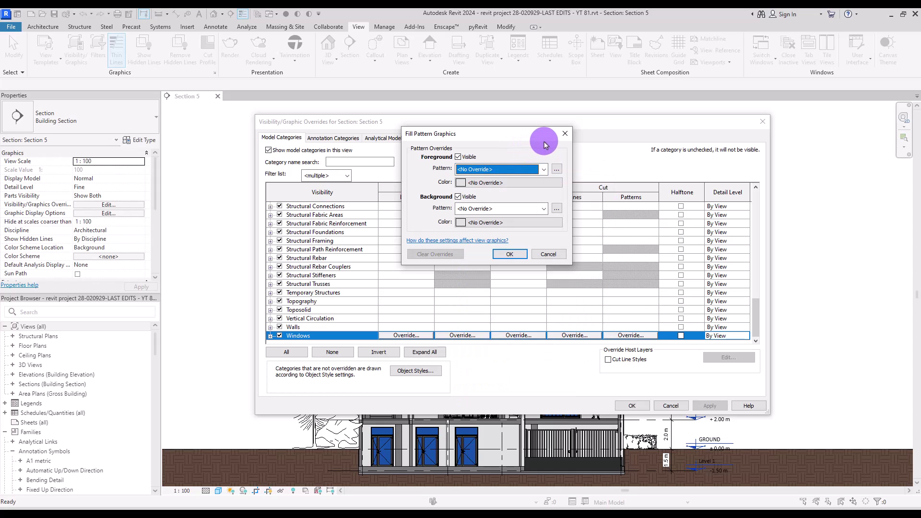
left_click(565, 135)
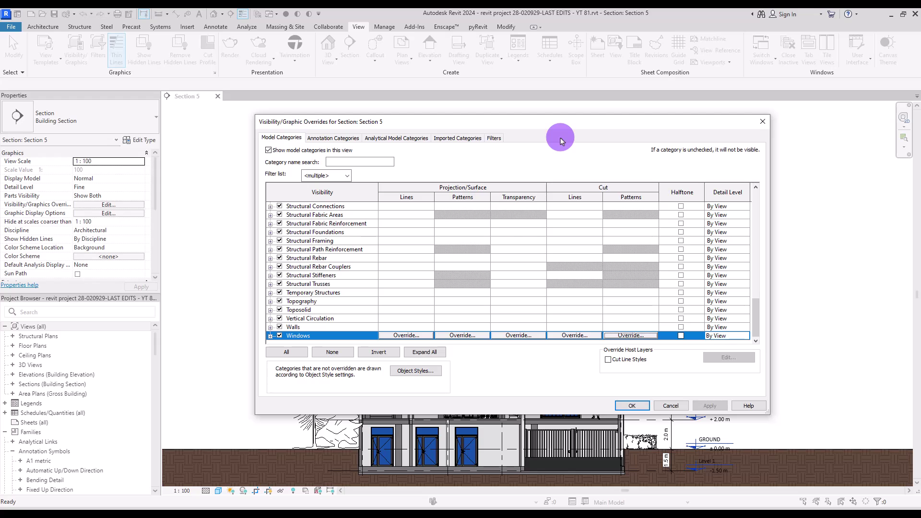
Step: Inspect the surface transparency override for Windows without changing it
key("Left")
key("Left")
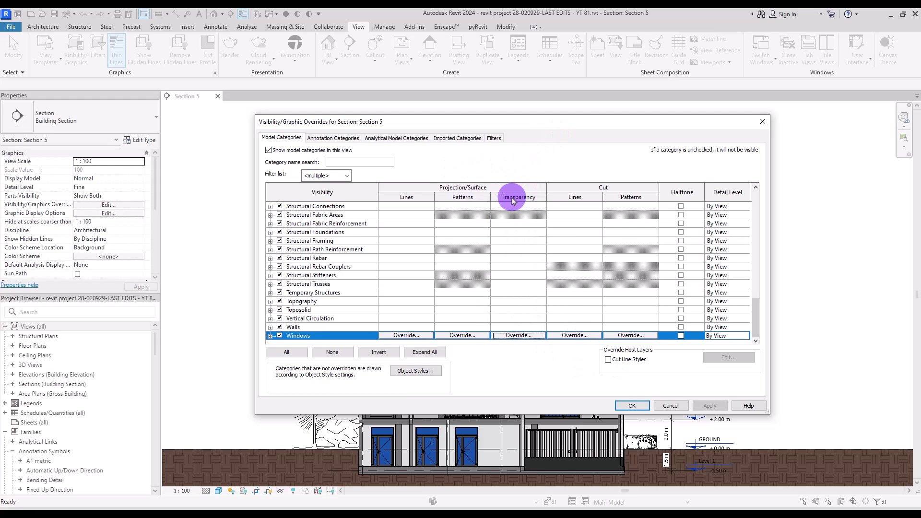
left_click(526, 336)
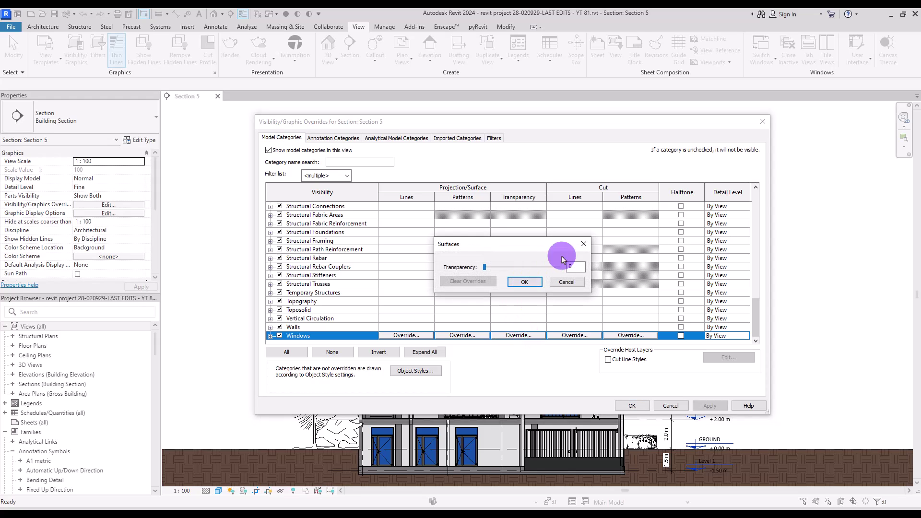
left_click(584, 244)
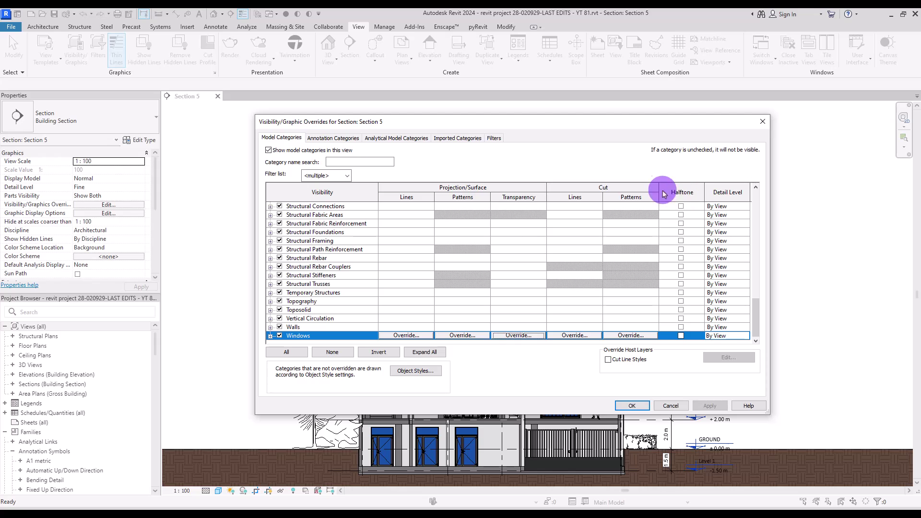
Step: Try the Halftone option for Windows and discard the override changes
left_click(681, 335)
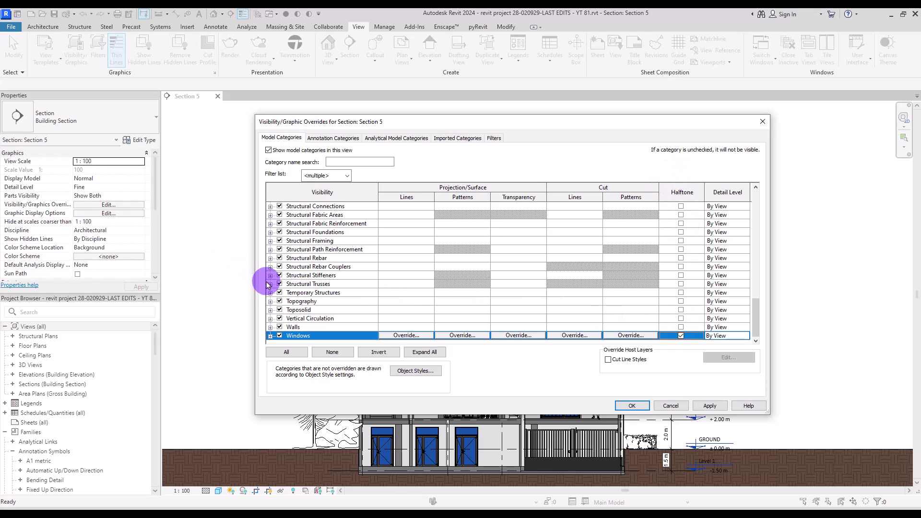
left_click(671, 405)
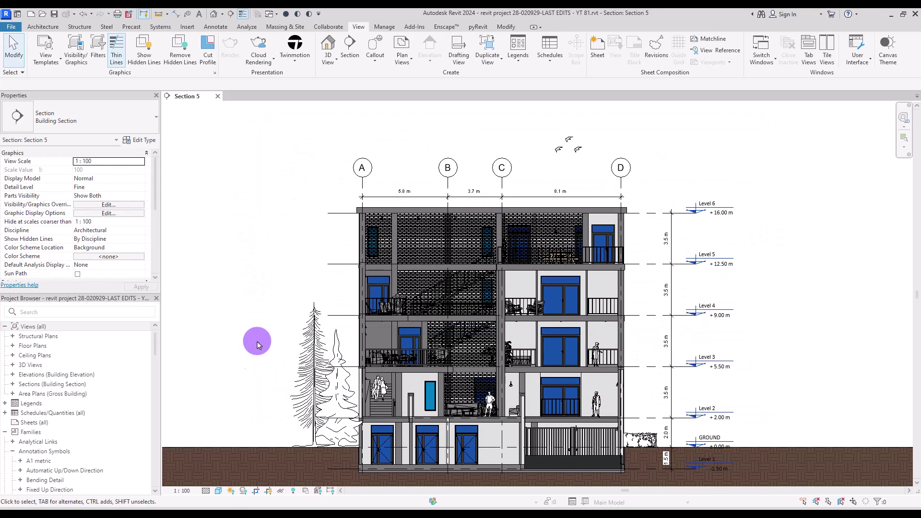
Step: Set the section view's visual style to Hidden Line
left_click(217, 491)
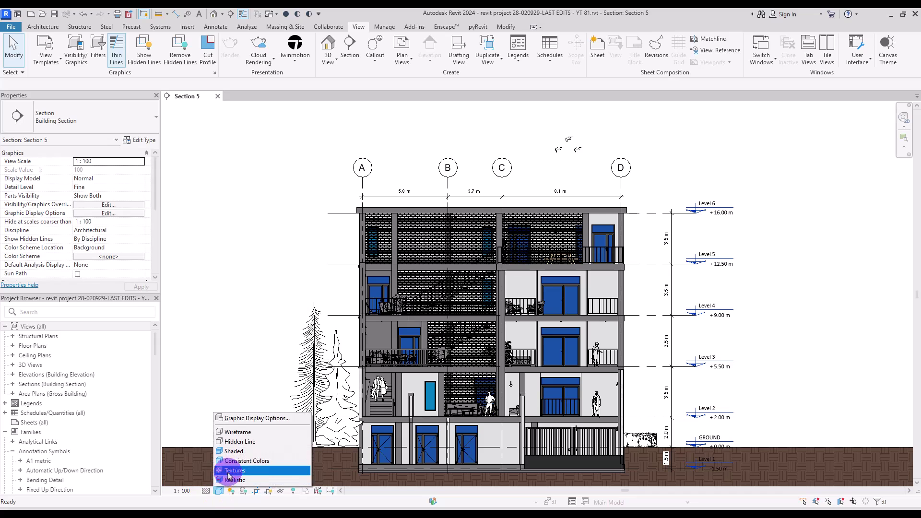
left_click(241, 441)
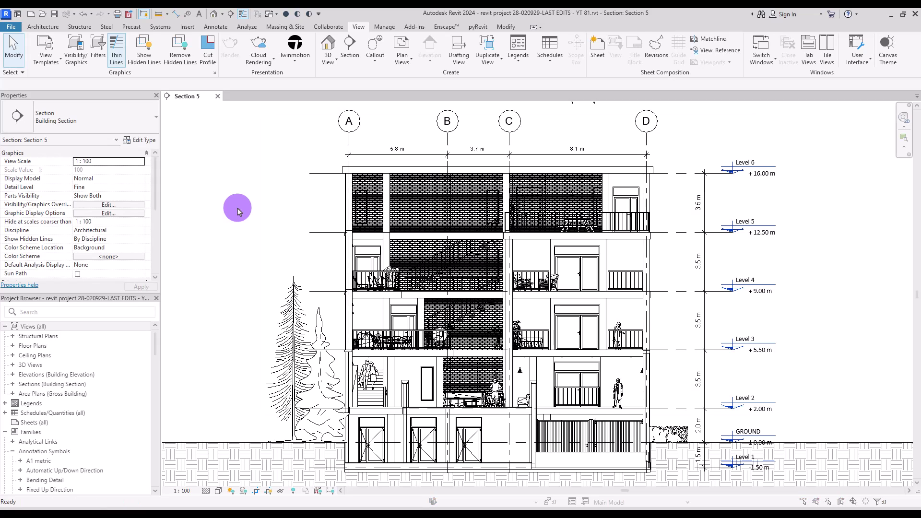
Step: Override the cut line color of the Walls category with green RGB 080-114-071, stored as a custom color
key("v")
key("g")
left_click_drag(756, 198, 751, 336)
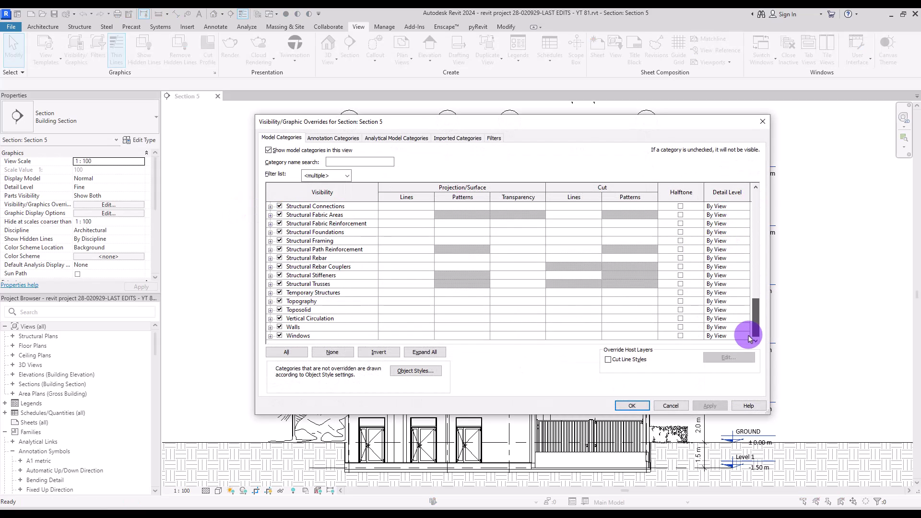
left_click(553, 327)
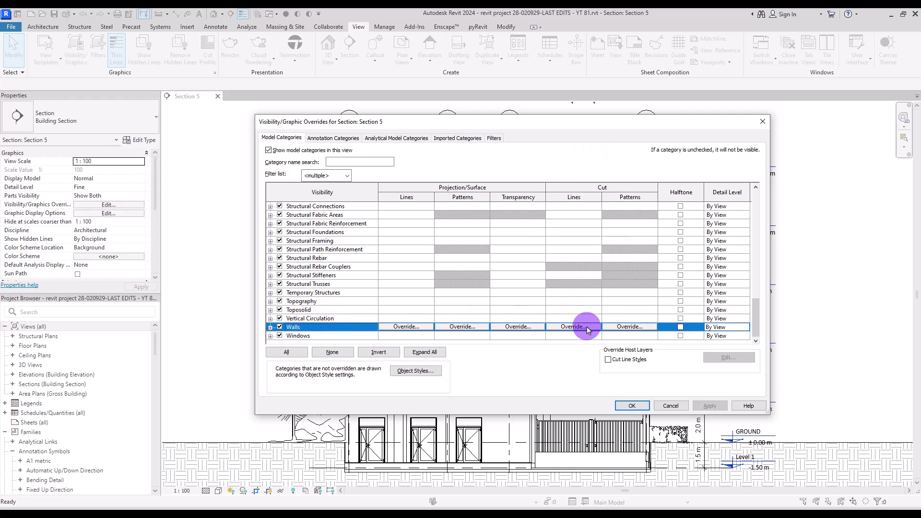
left_click(588, 329)
left_click(423, 262)
left_click(450, 254)
left_click(413, 287)
mouse_move(544, 250)
left_mouse_down()
mouse_move(551, 246)
mouse_move(552, 263)
left_mouse_up()
mouse_move(619, 239)
left_mouse_down()
mouse_move(621, 259)
mouse_move(621, 252)
left_mouse_up()
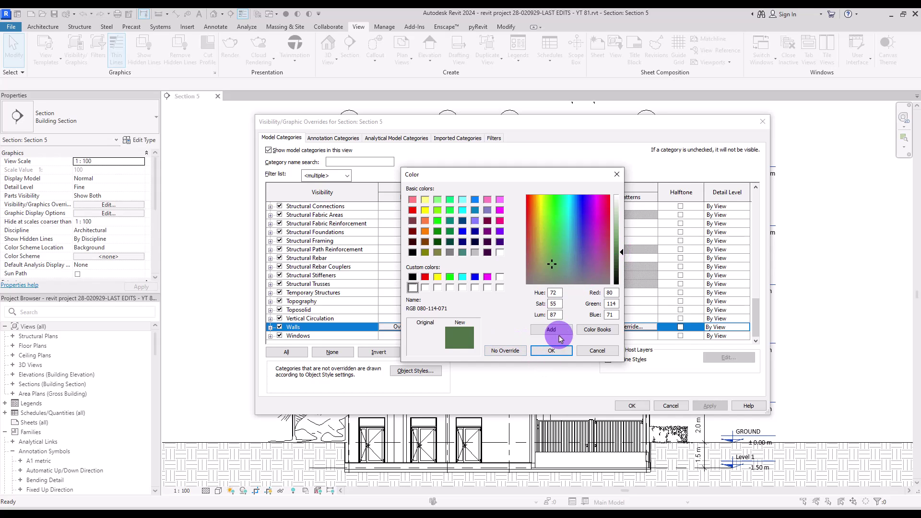
left_click(427, 289)
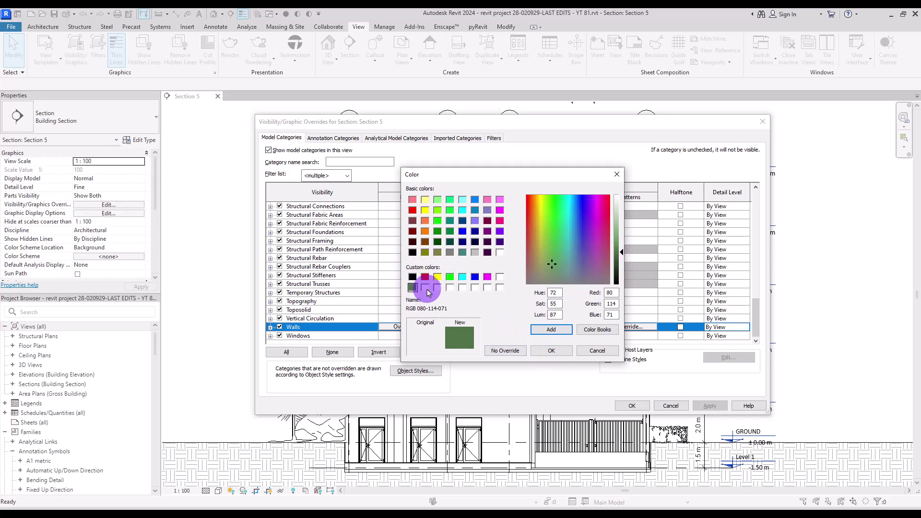
left_click(551, 351)
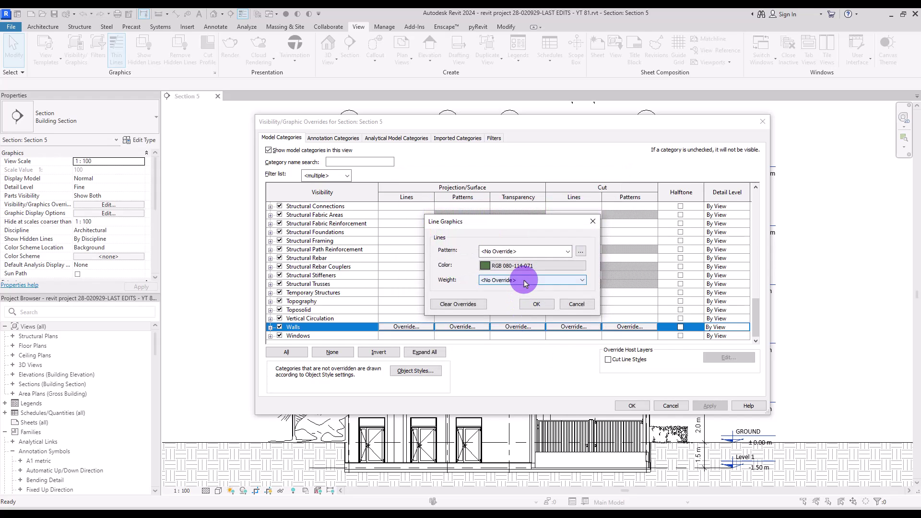
Step: Set the Walls cut line override to weight 4 with a Solid pattern
left_click(525, 282)
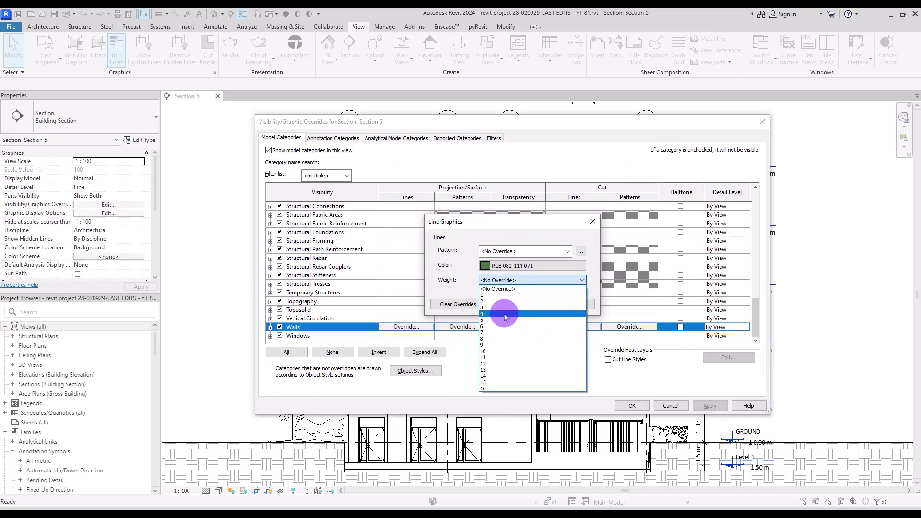
left_click(506, 315)
left_click(567, 250)
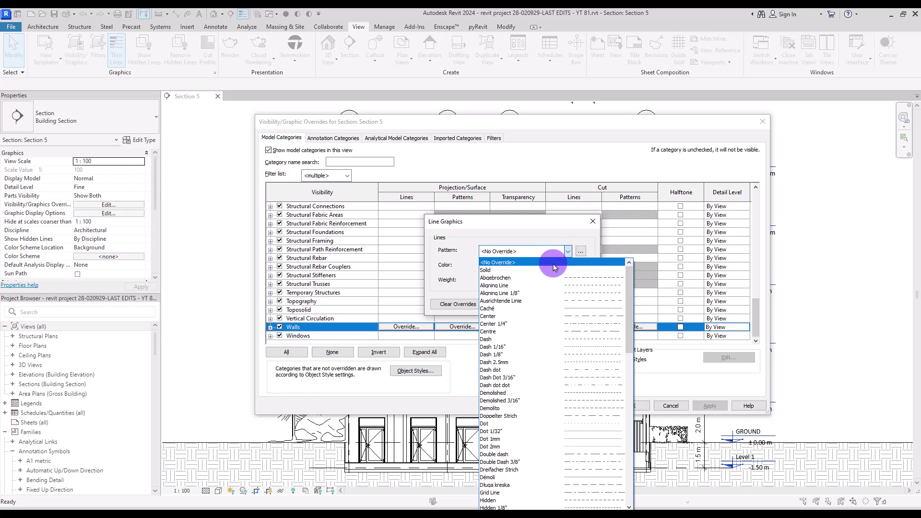
left_click(549, 271)
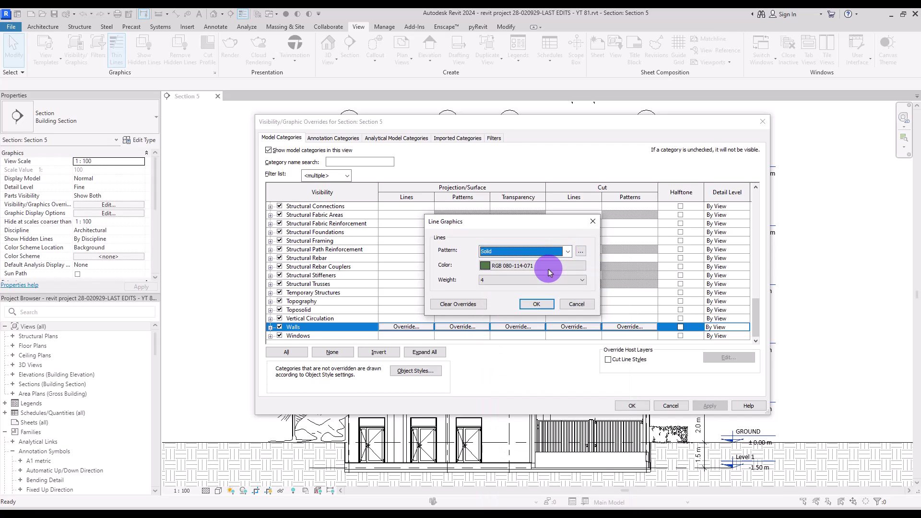
left_click(544, 305)
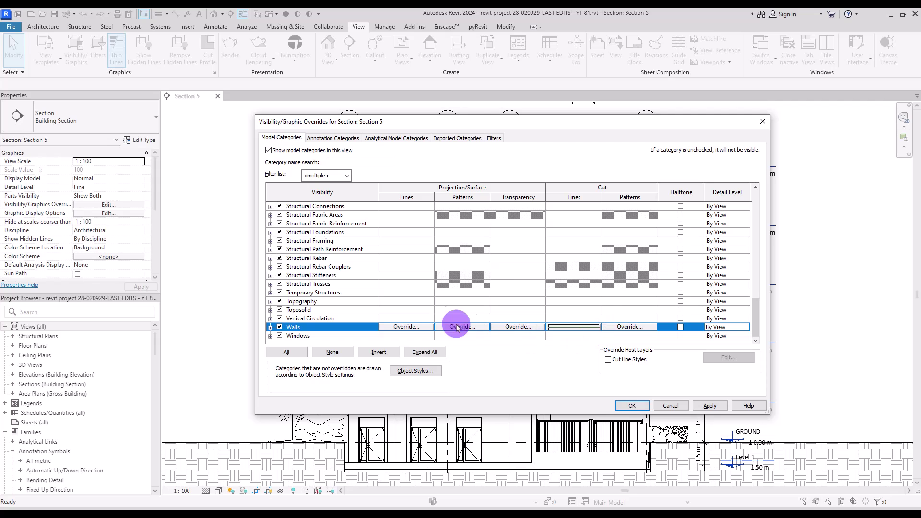
Step: Override the Walls projection lines with the stored green RGB 080-114-071, a Solid pattern and weight 2
left_click(406, 327)
left_click(456, 263)
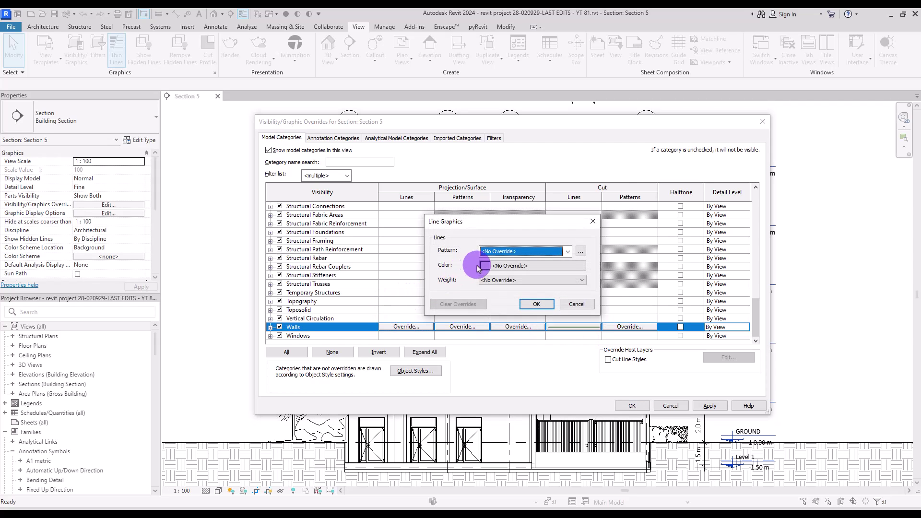
left_click(409, 286)
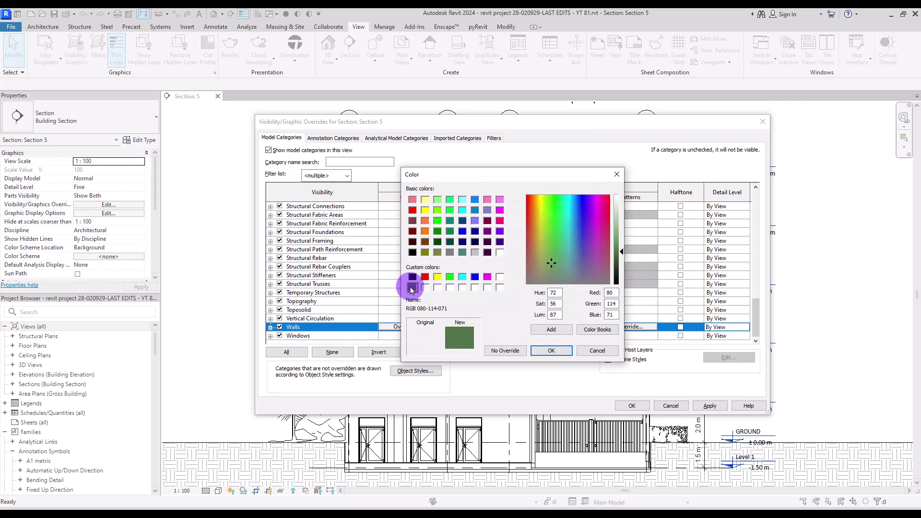
left_click(551, 350)
left_click(566, 252)
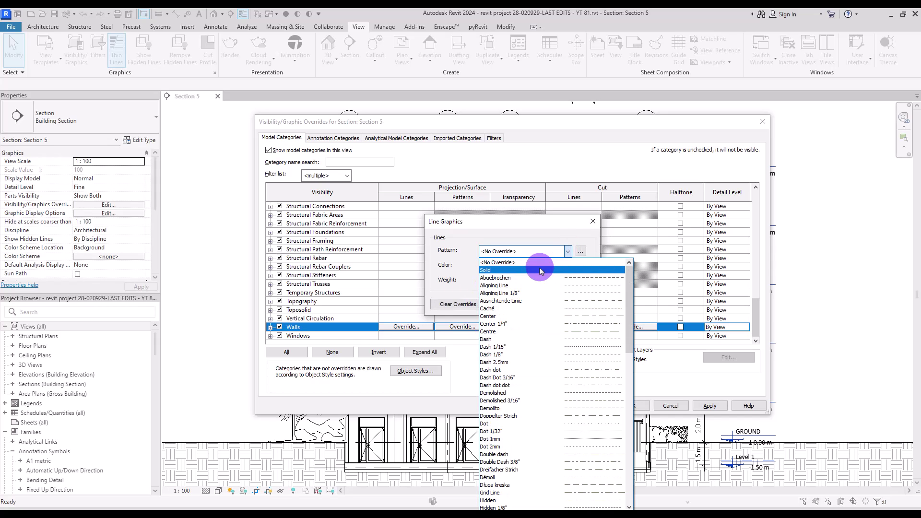
left_click(540, 270)
left_click(541, 279)
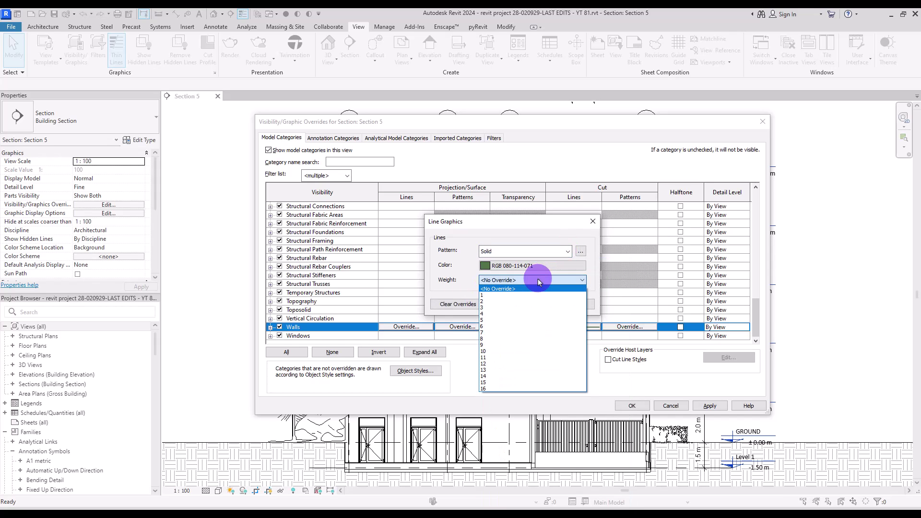
left_click(495, 302)
left_click(535, 304)
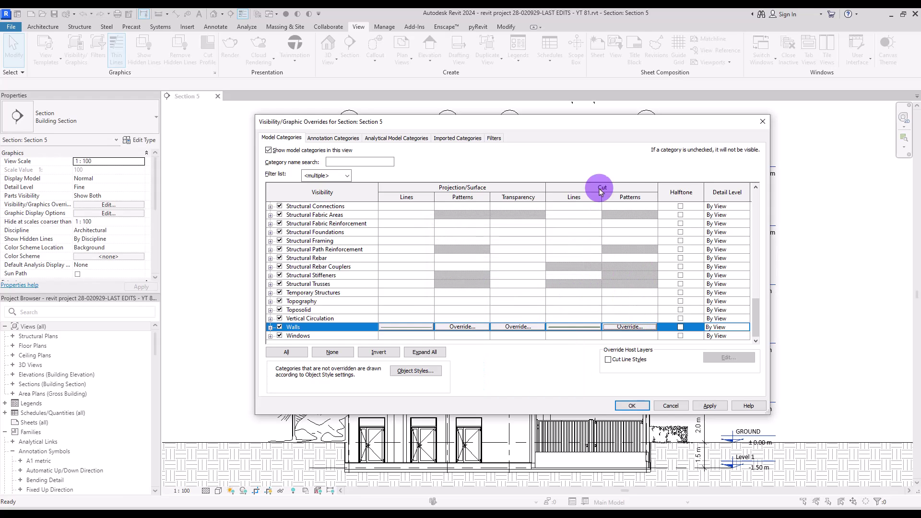
Step: Override the Walls cut foreground pattern with a solid fill in pale green RGB 203-220-206, storing a light green custom color
left_click(623, 329)
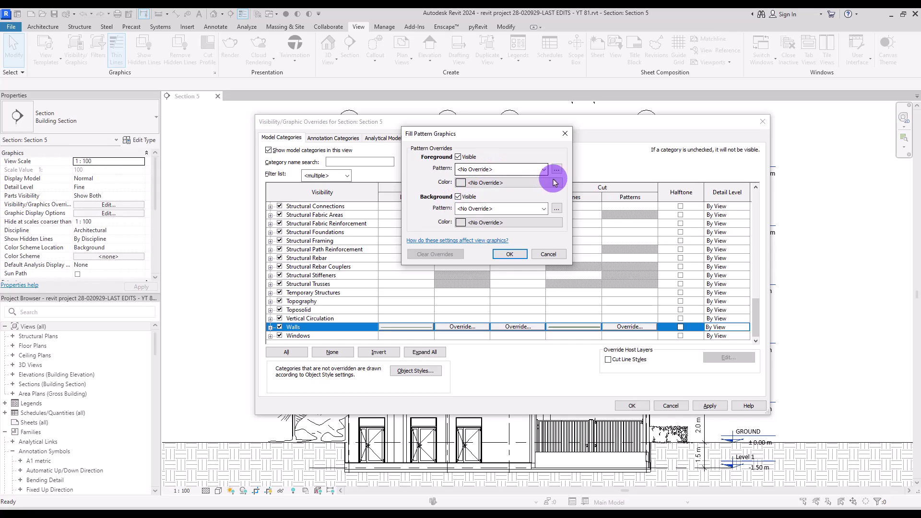
left_click(461, 182)
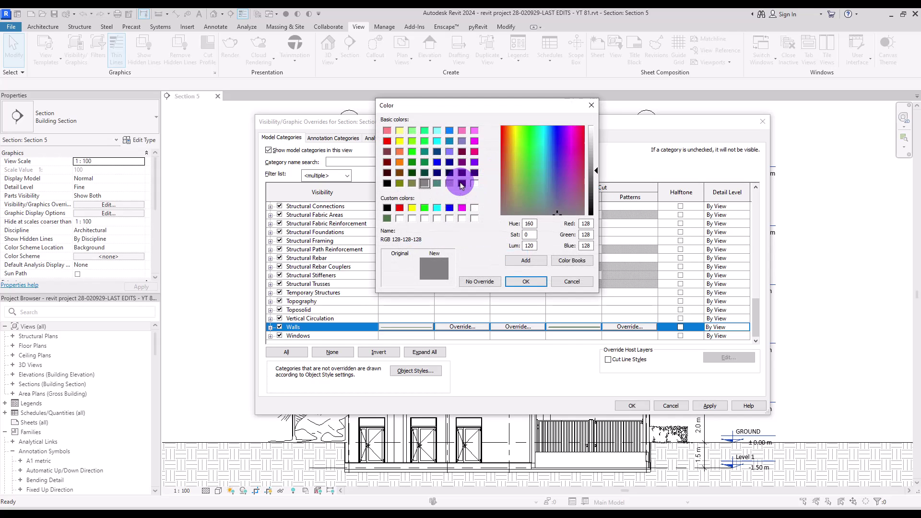
left_click(400, 218)
left_click(530, 193)
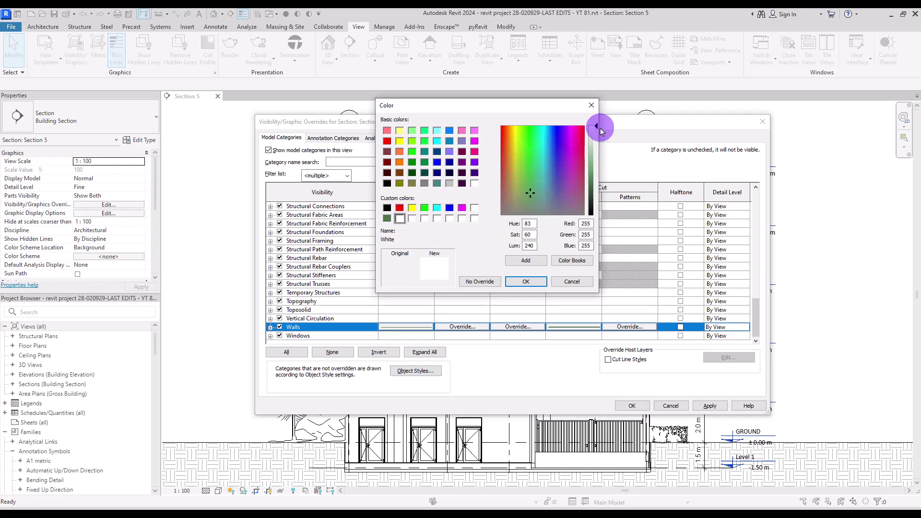
left_click(594, 143)
left_click(531, 197)
left_click(526, 260)
left_click(526, 281)
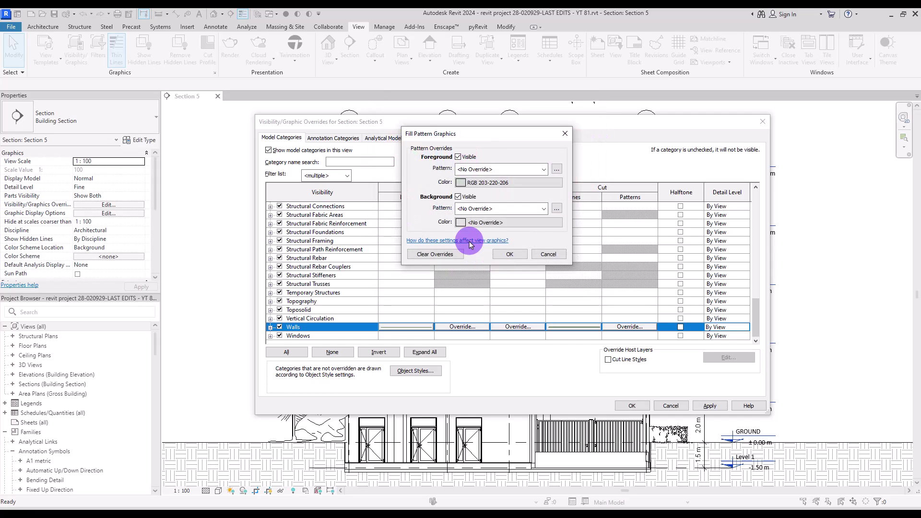
left_click(544, 169)
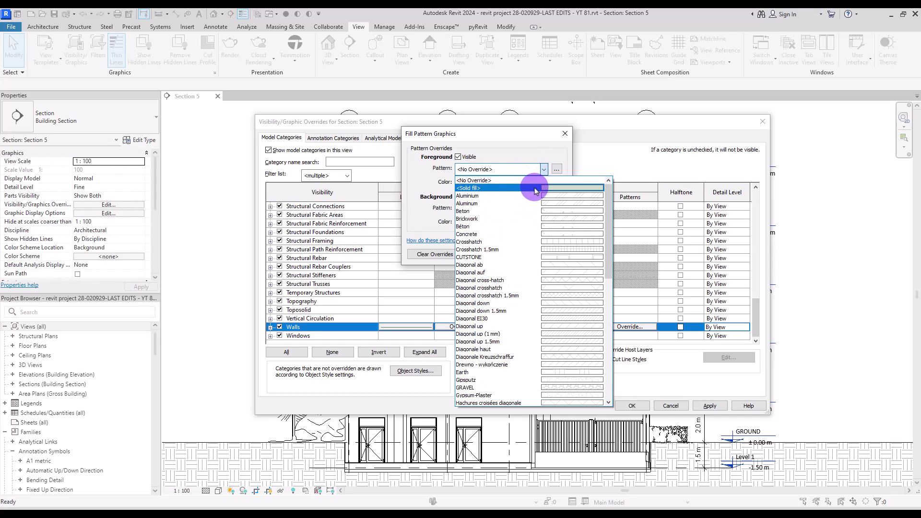
left_click(535, 190)
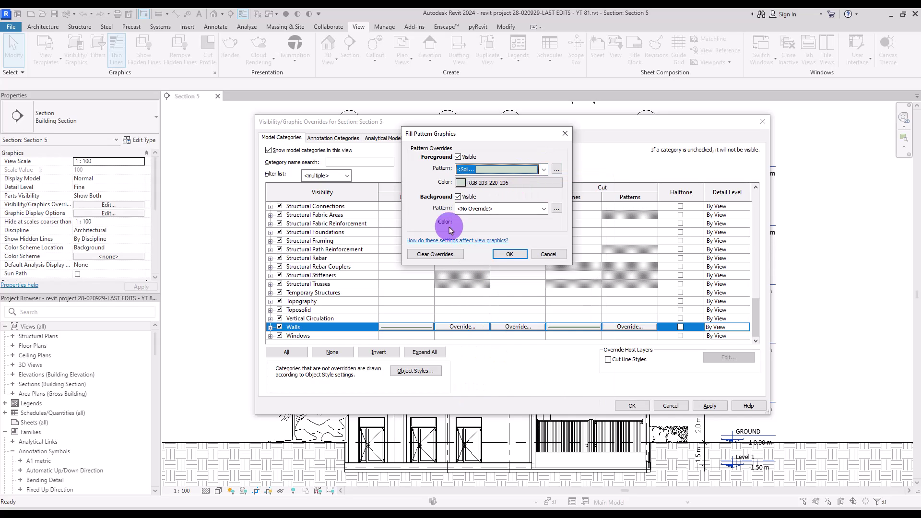
left_click(509, 254)
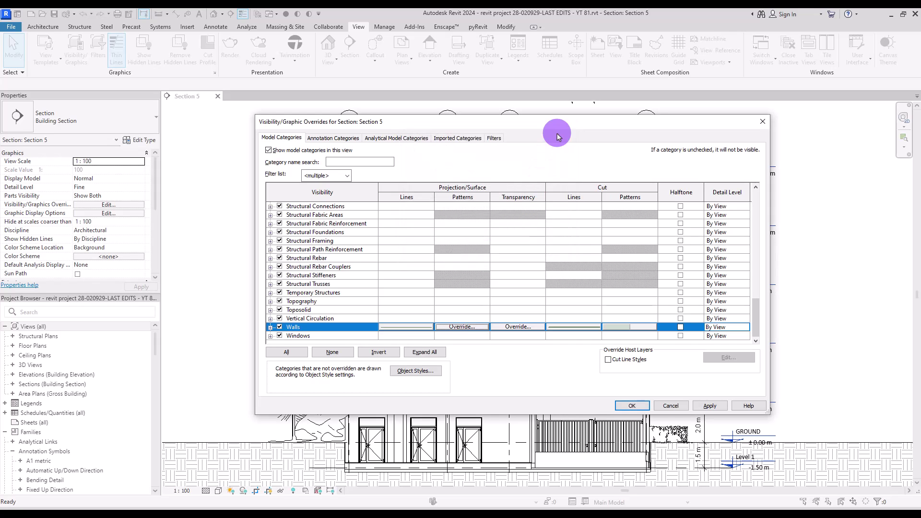
Step: Override the Walls surface foreground pattern with a solid fill in RGB 232-240-233 and apply the overrides to the section view
left_click(456, 327)
left_click(461, 182)
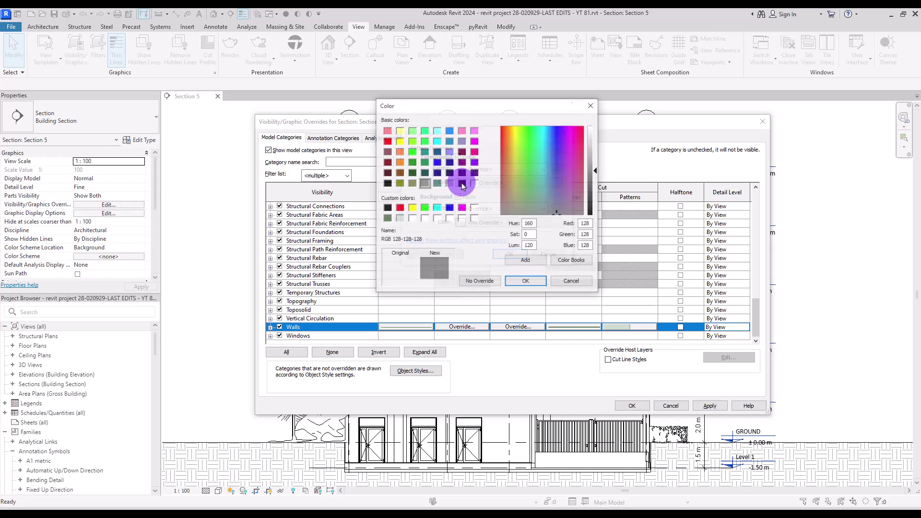
left_click(396, 220)
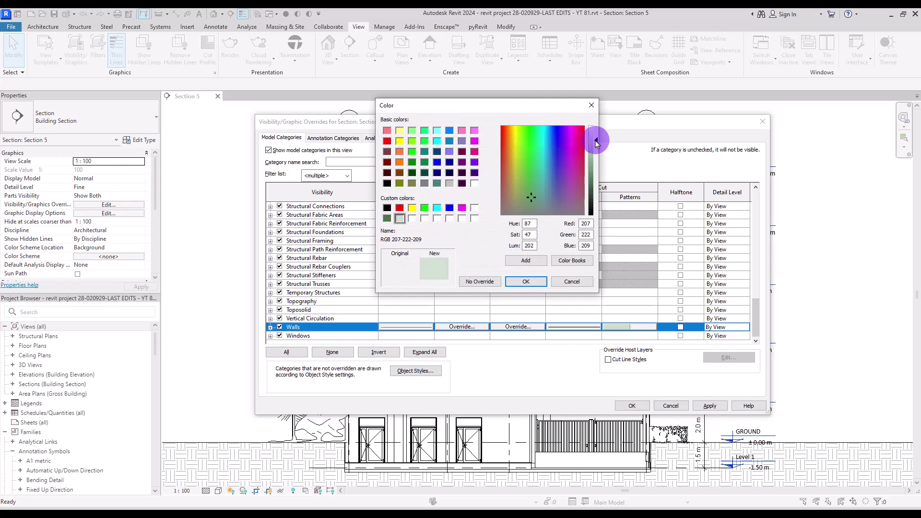
left_click(526, 282)
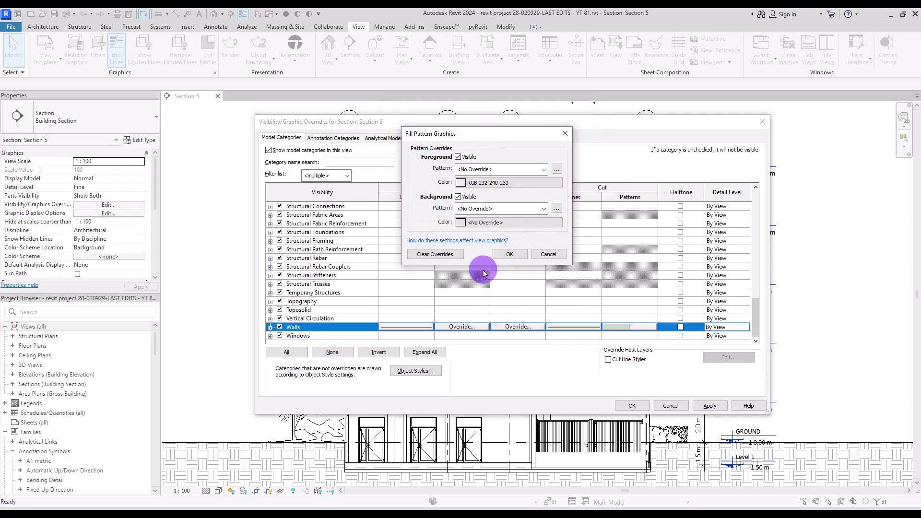
left_click(540, 169)
left_click(513, 187)
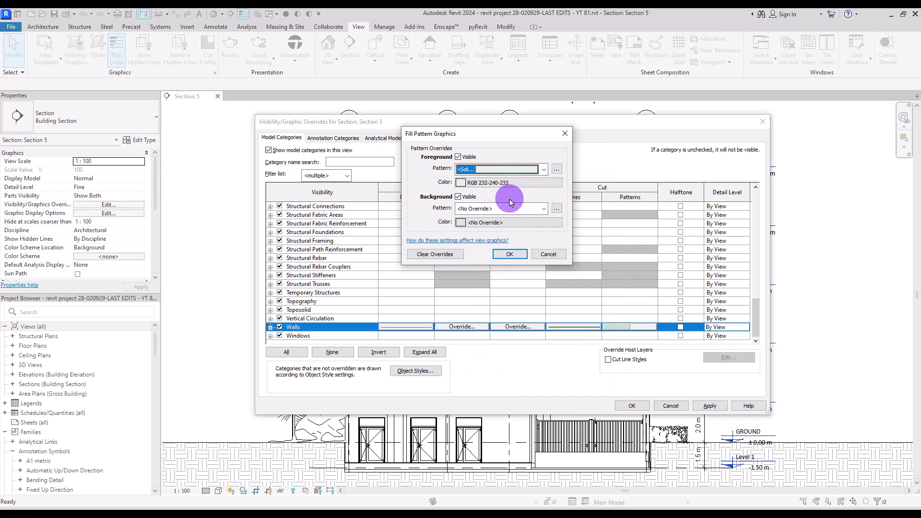
left_click(507, 254)
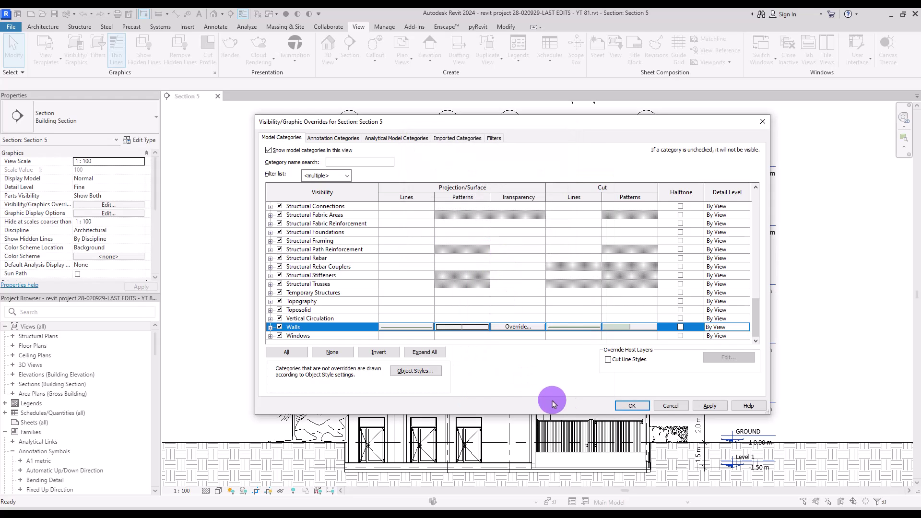
left_click(632, 406)
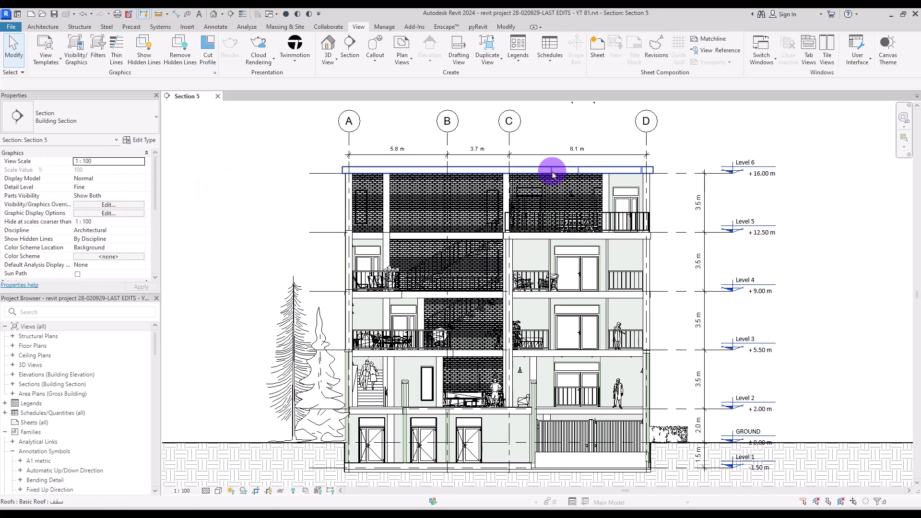
Step: Reopen the section's Visibility/Graphic Overrides and set the cut line pattern of the Roofs category to Solid
key("v")
key("g")
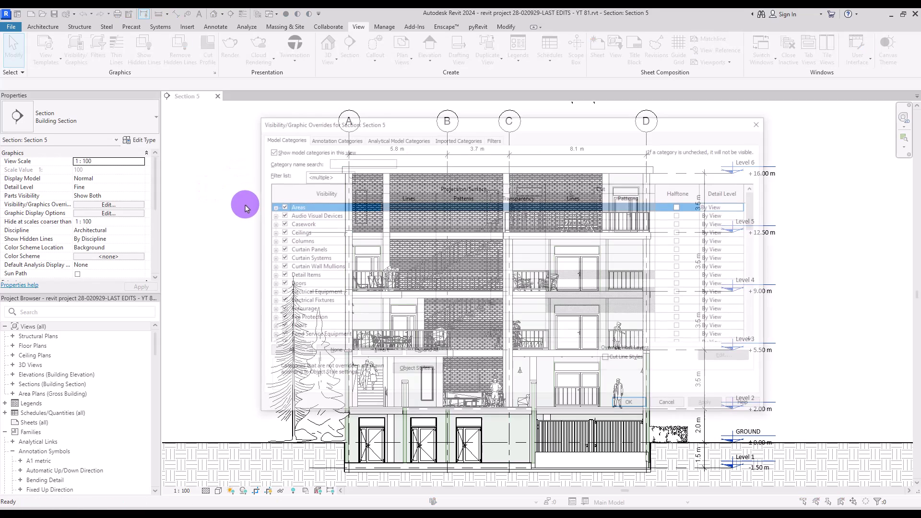
left_click(334, 328)
left_click_drag(755, 201, 763, 261)
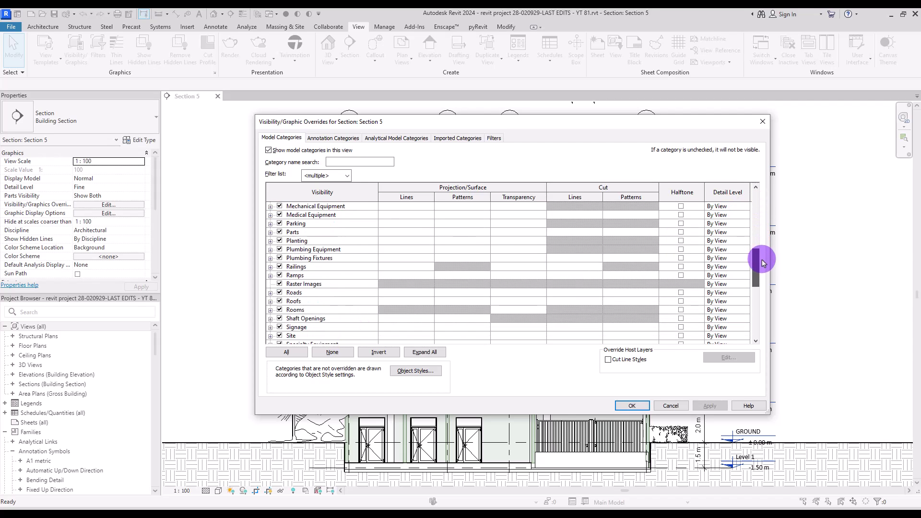
left_click(307, 301)
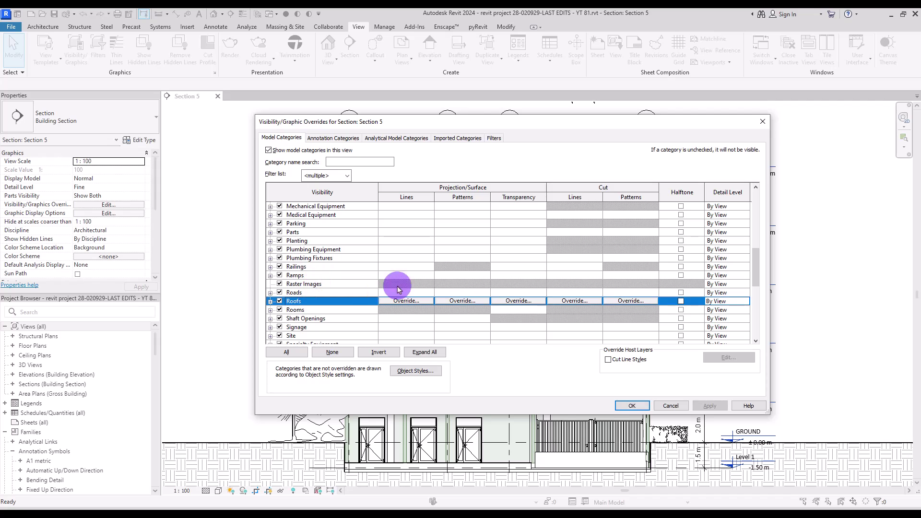
left_click(578, 301)
left_click(566, 250)
left_click(538, 270)
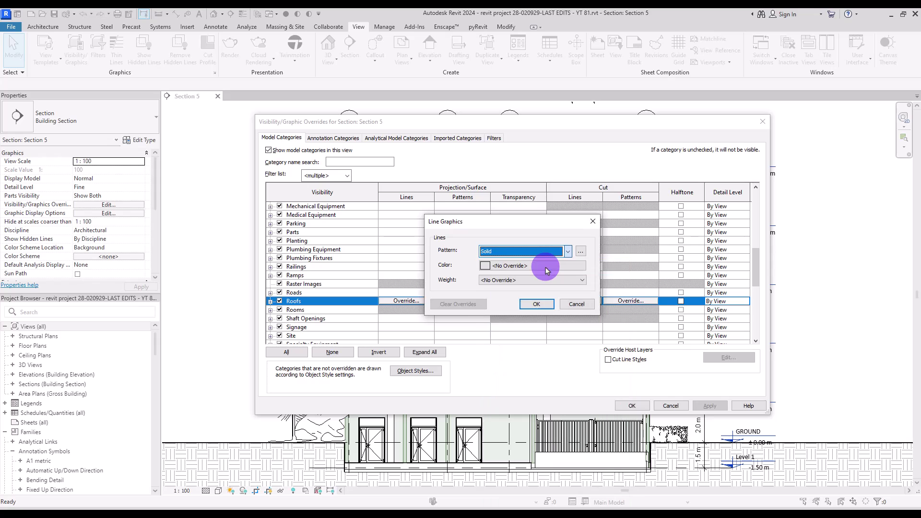
Step: Set the Roofs cut line color to dark green RGB 041-069-044 and its weight to 6
left_click(485, 265)
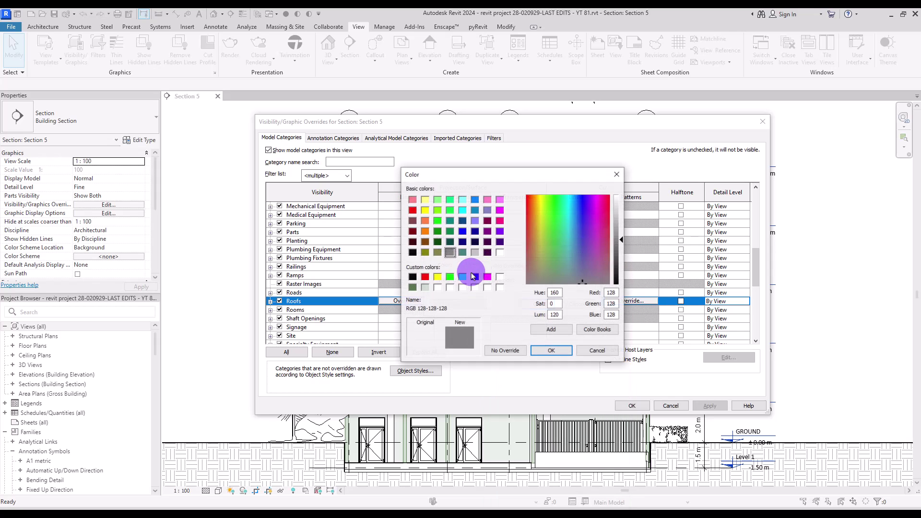
left_click(437, 287)
left_click(556, 264)
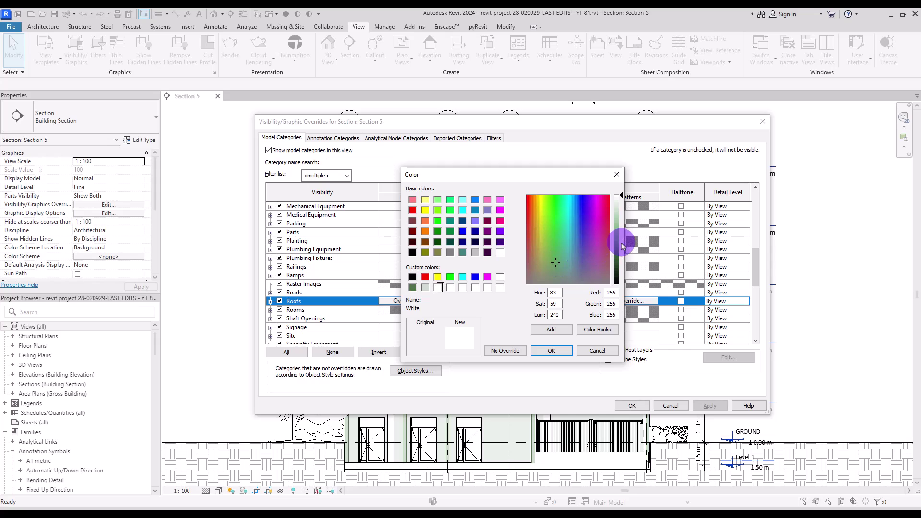
left_click_drag(613, 256, 619, 267)
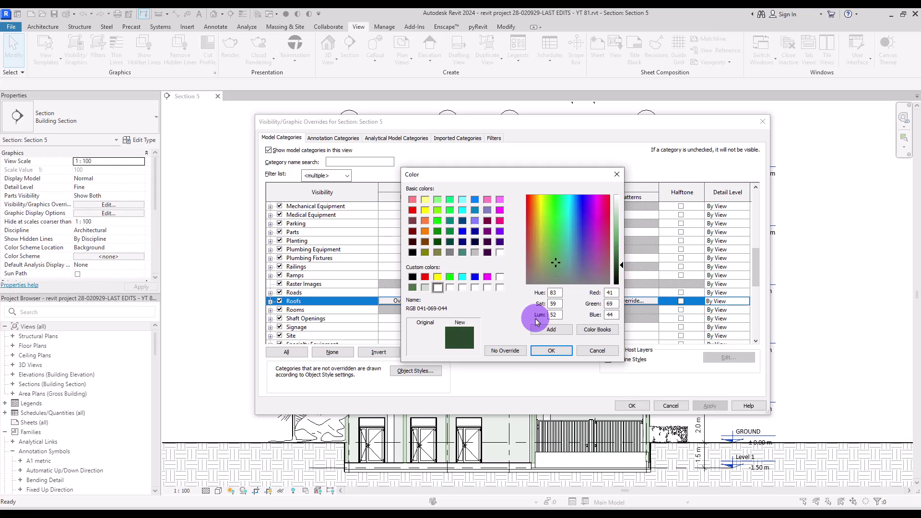
left_click(552, 351)
left_click(502, 280)
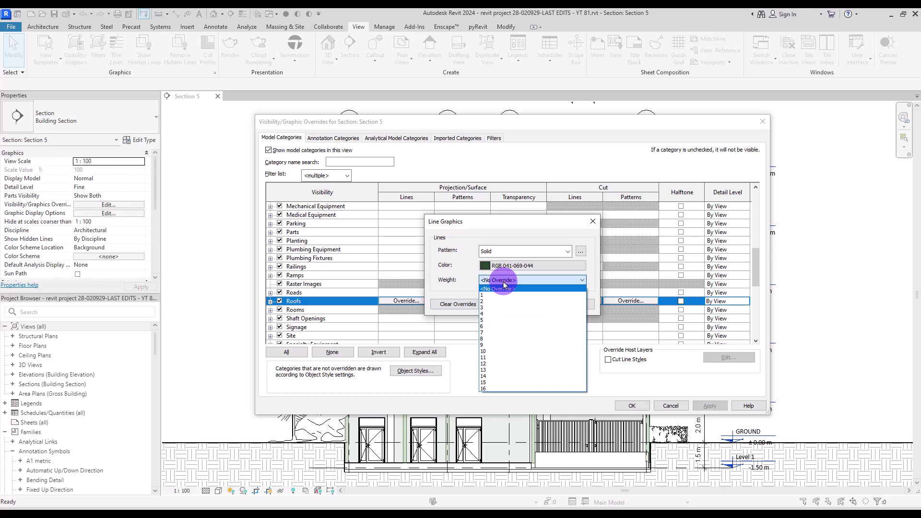
left_click(499, 326)
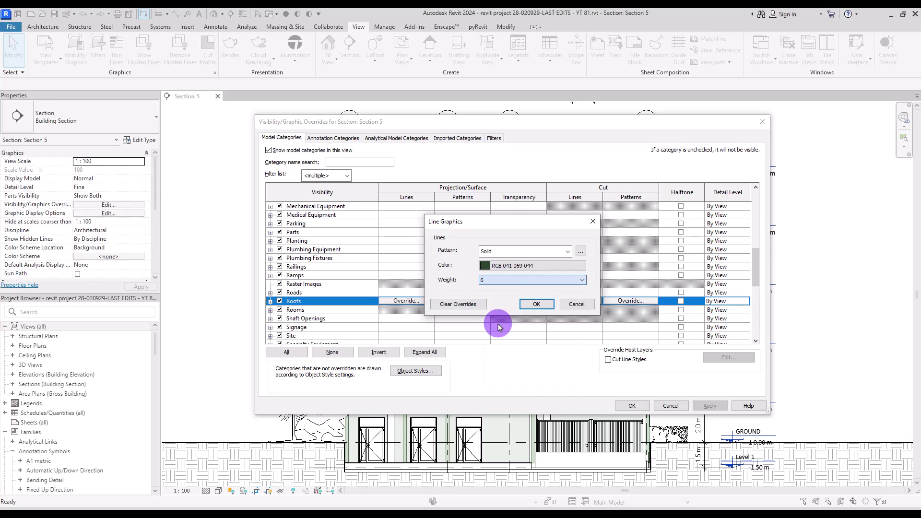
left_click(534, 305)
Step: Override the projection lines of the selected Floors and Roofs with a Solid pattern, dark green RGB 041-069-024 and weight 4
left_click(386, 302)
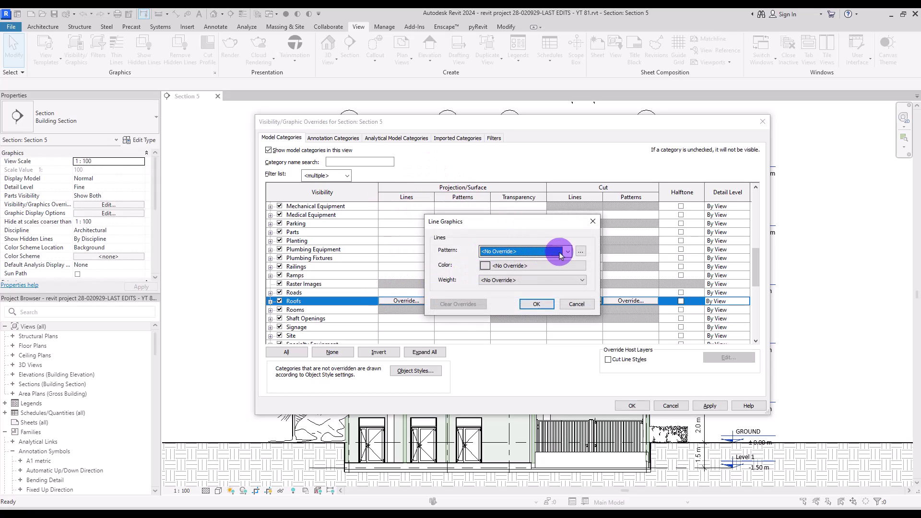
left_click(560, 255)
left_click(547, 262)
left_click(486, 266)
left_click(437, 287)
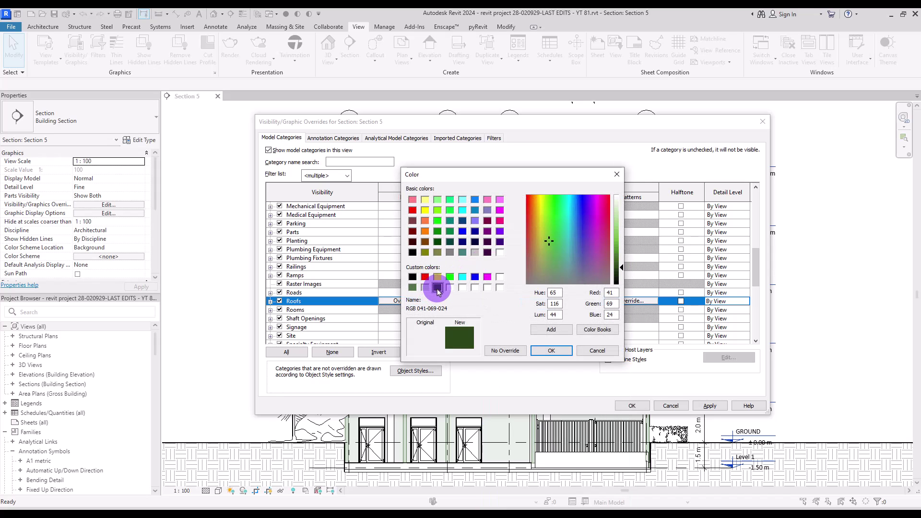
left_click(550, 350)
left_click(559, 281)
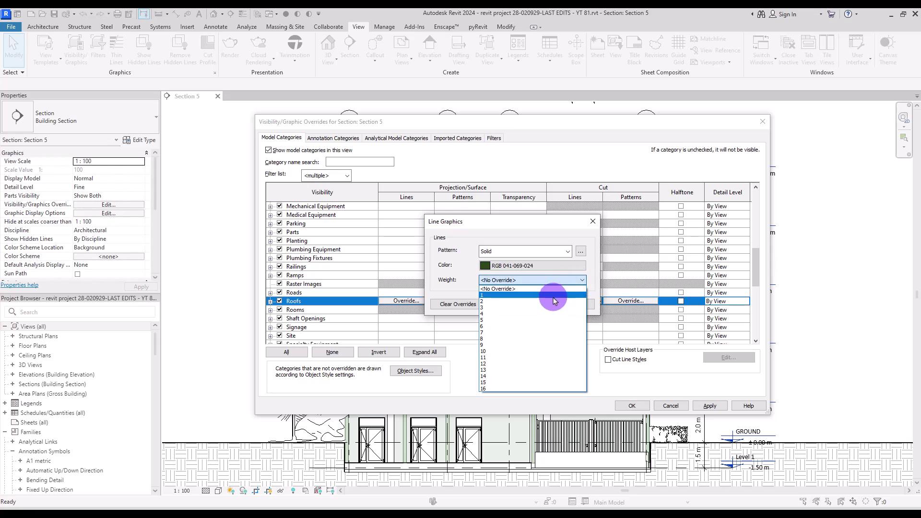
left_click(518, 313)
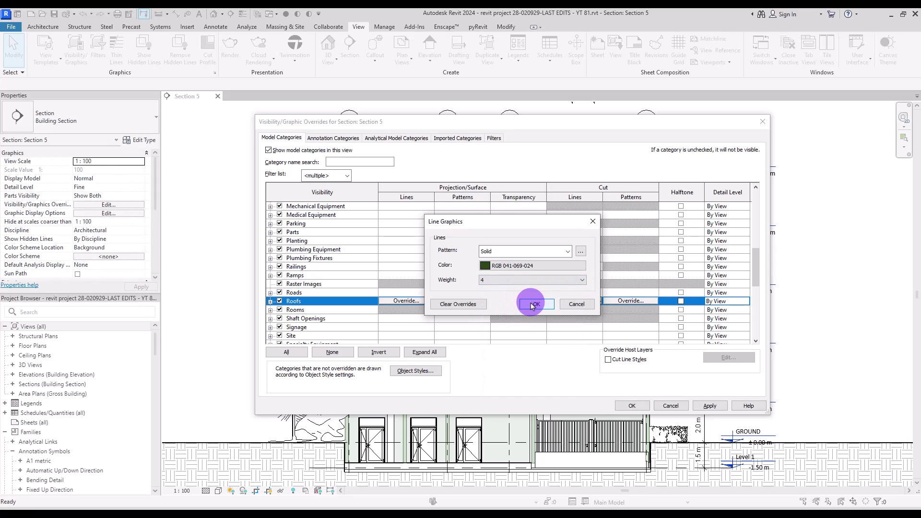
left_click(547, 304)
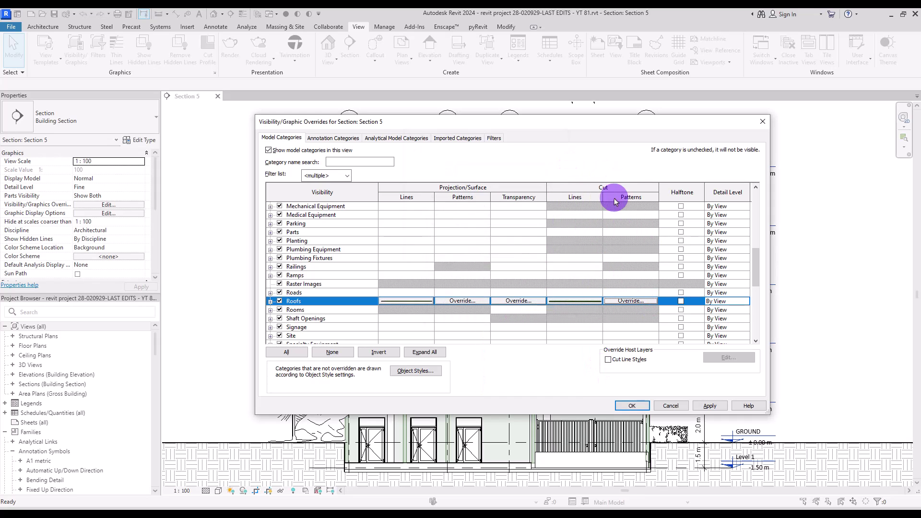
Step: Override the Floors and Roofs cut foreground pattern with a solid fill in green RGB 121-157-111, storing it as a custom color
left_click(630, 302)
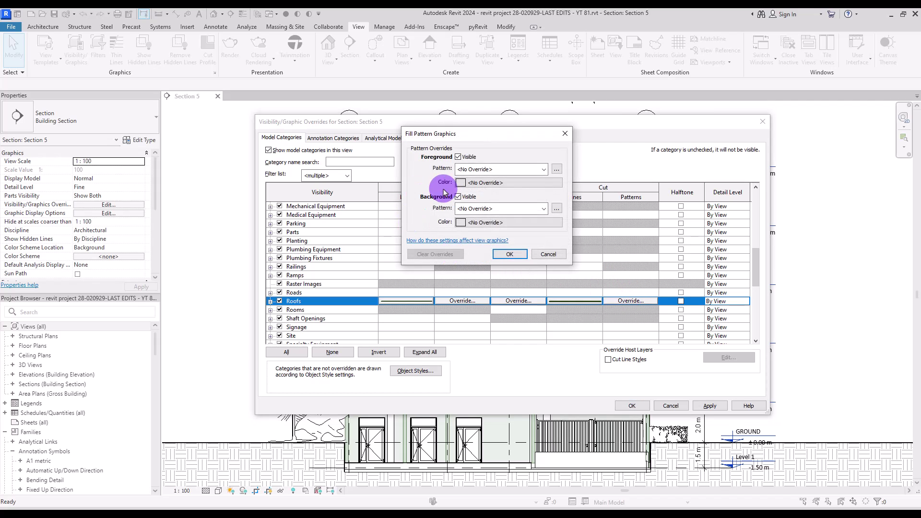
left_click(538, 170)
left_click(499, 190)
left_click(461, 183)
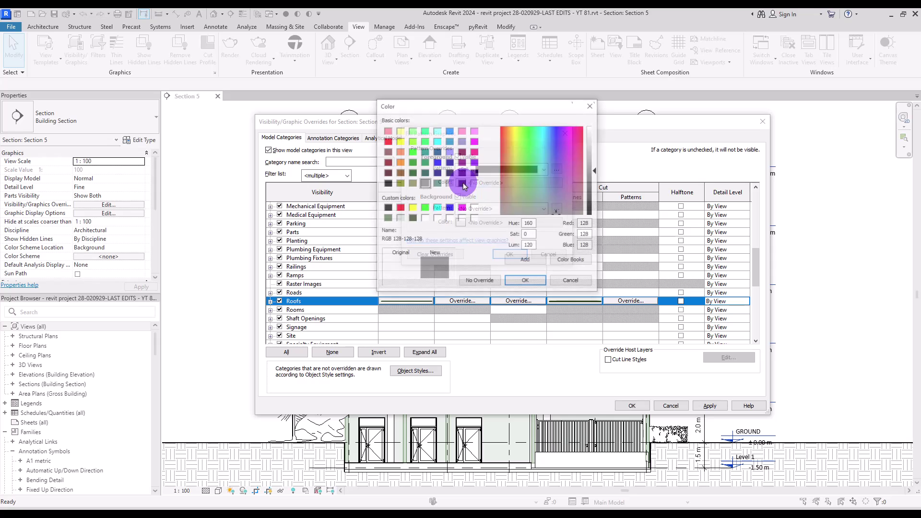
left_click(425, 218)
mouse_move(595, 157)
left_mouse_down()
mouse_move(596, 178)
mouse_move(596, 169)
left_mouse_up()
left_click(527, 196)
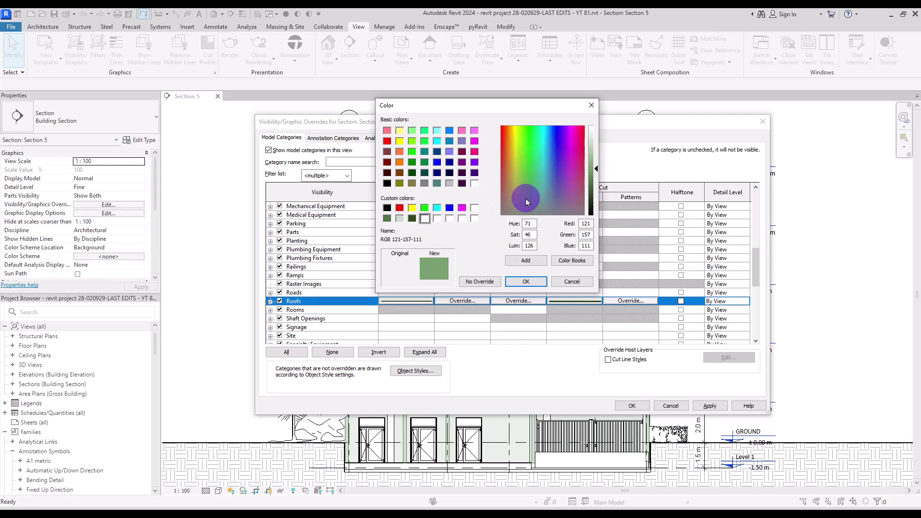
left_click(526, 260)
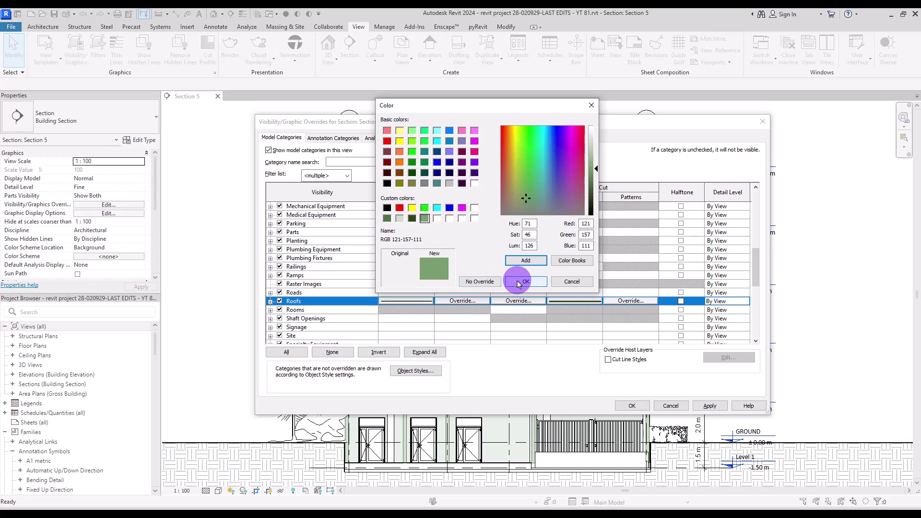
left_click(518, 283)
left_click(516, 250)
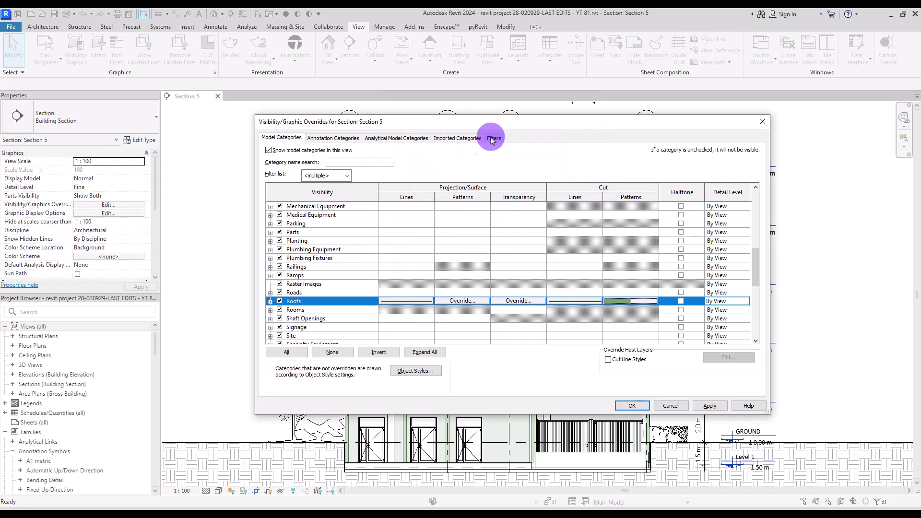
Step: Override the Floors and Roofs surface foreground pattern with a solid fill in RGB 121-157-111 and apply the overrides to the section
left_click_drag(501, 126, 54, 131)
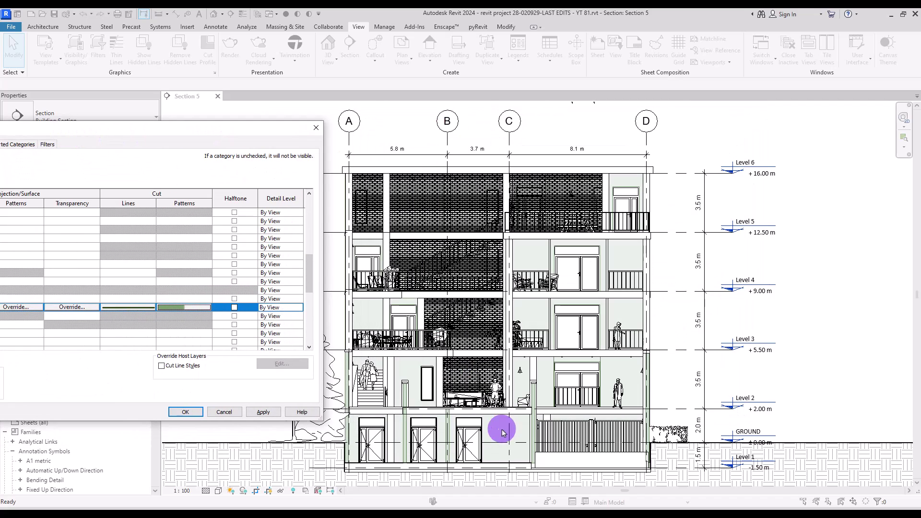
left_click_drag(181, 136, 614, 139)
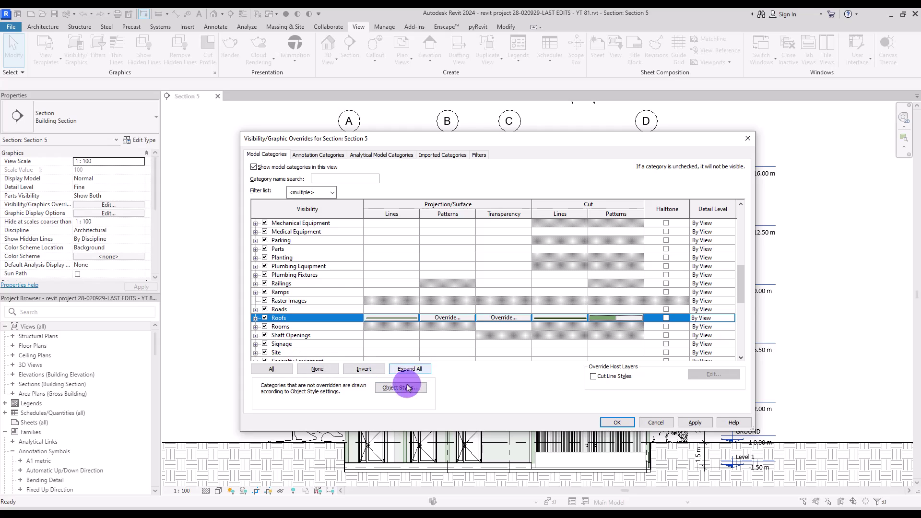
left_click(450, 318)
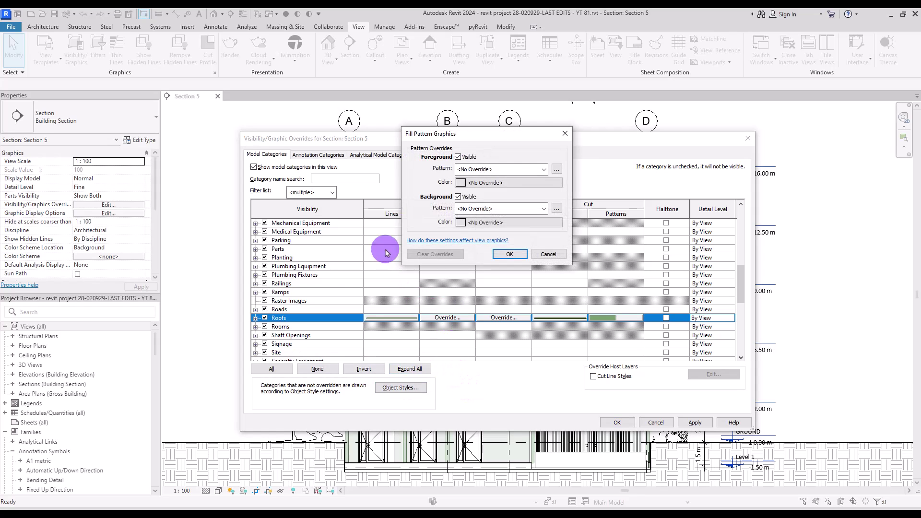
left_click(528, 170)
left_click(526, 189)
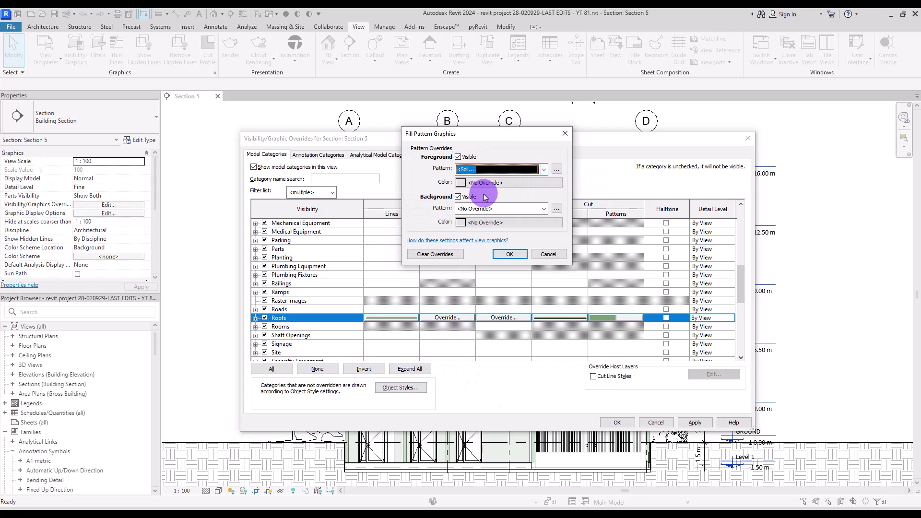
left_click(460, 181)
left_click(423, 218)
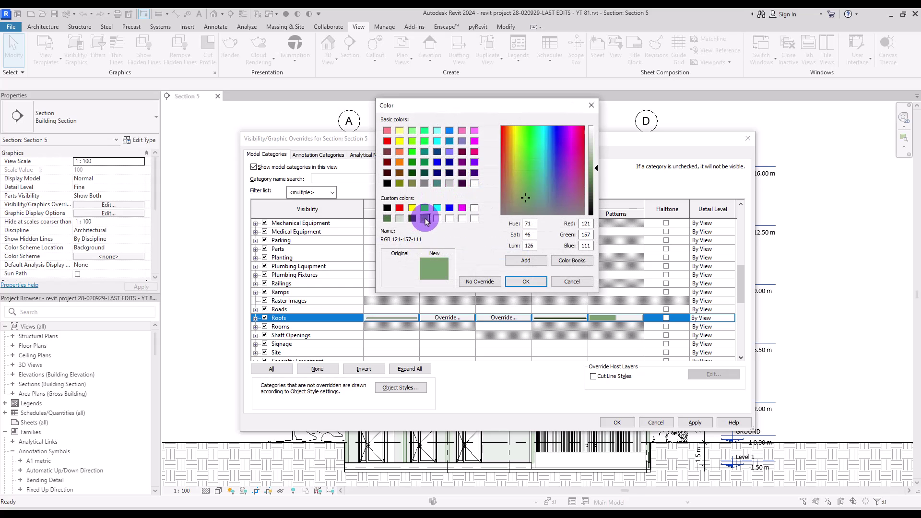
left_click(524, 282)
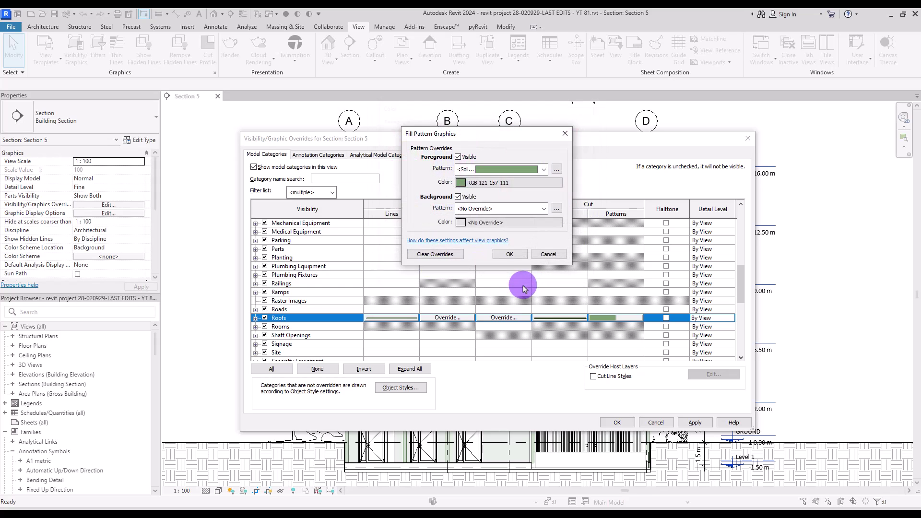
left_click(510, 254)
left_click(617, 422)
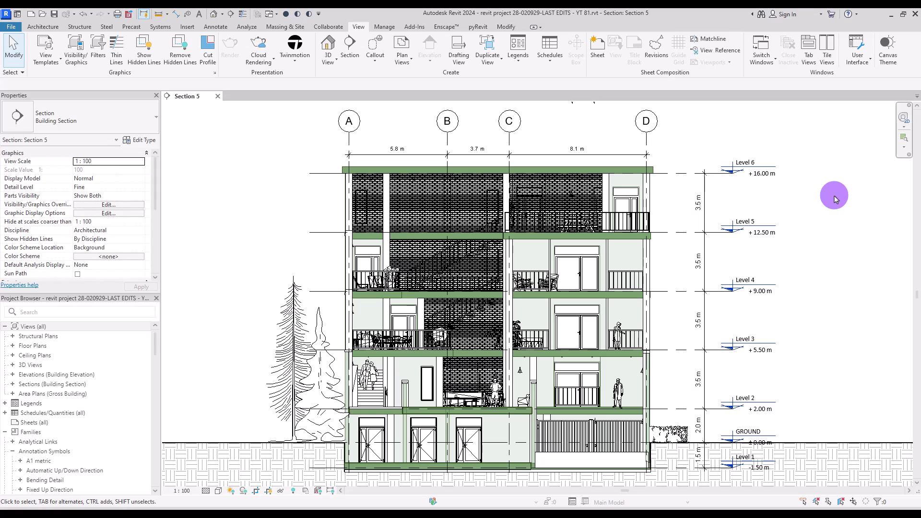
Step: Turn on Thin Lines and check which category the top-floor column at grid D belongs to
left_click(243, 14)
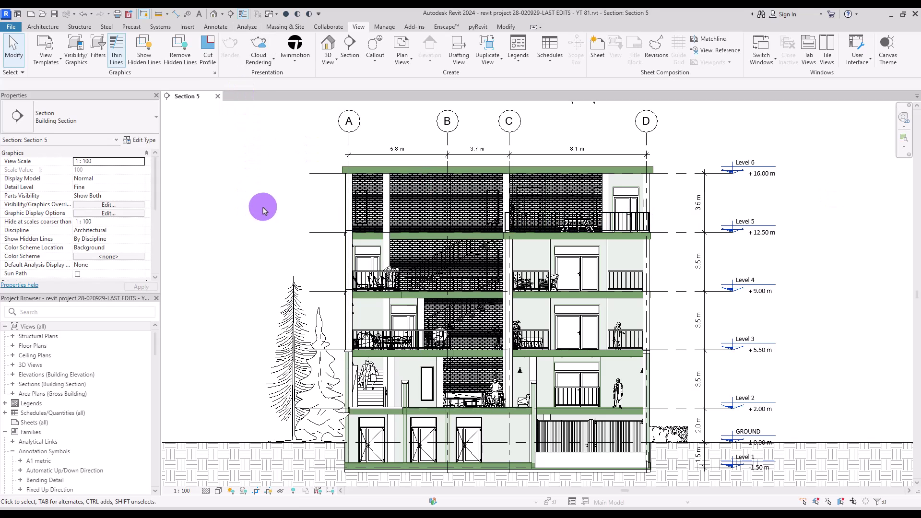
left_click(649, 201)
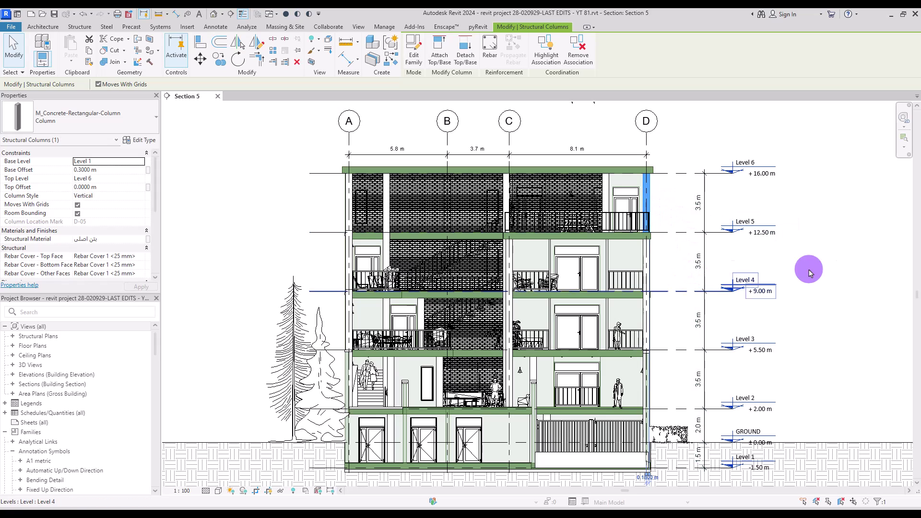
left_click(871, 270)
Step: Reopen the section's Visibility/Graphic Overrides and select the Columns and Structural Columns categories together
key("v")
key("g")
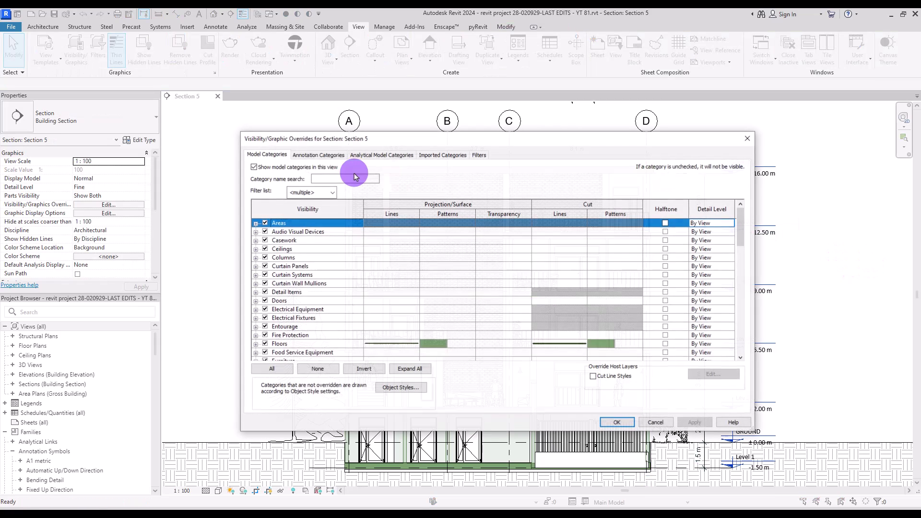
left_click(290, 258)
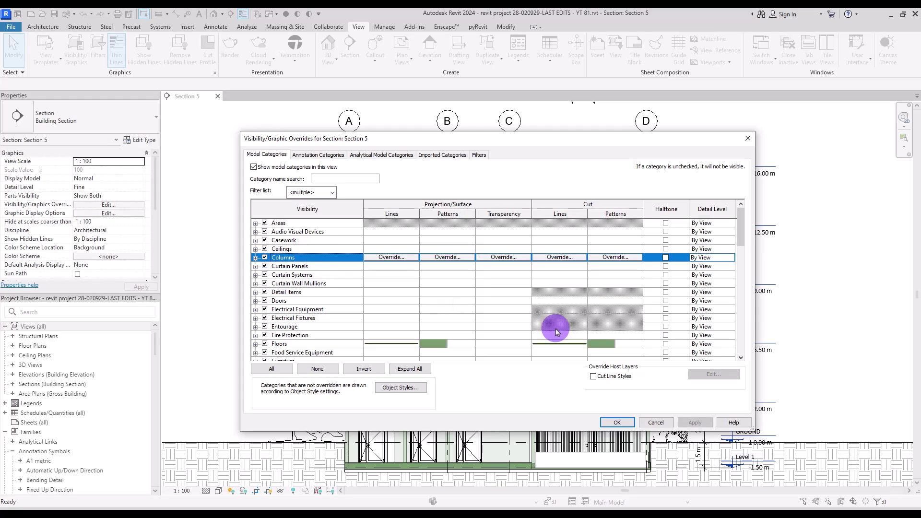
scroll(568, 317, "down", 15)
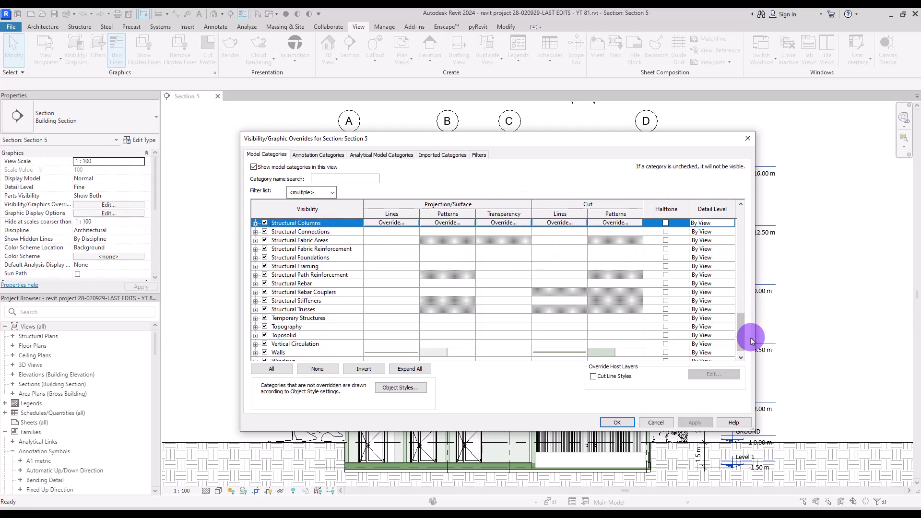
left_click_drag(742, 341, 715, 211)
Step: Override the lines and the cut and surface patterns of Columns and Structural Columns in green with solid fills, and apply them
left_click(615, 257)
left_click(532, 272)
left_click(535, 255)
left_click_drag(607, 225, 608, 254)
left_click(534, 286)
left_click(608, 244)
left_click(537, 367)
left_click(524, 195)
left_click(527, 285)
left_click(539, 181)
left_click(472, 283)
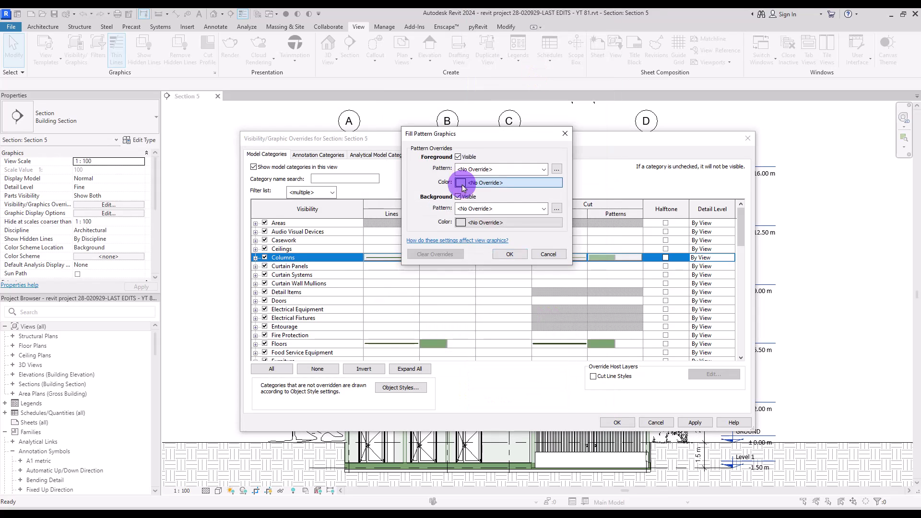
left_click(458, 181)
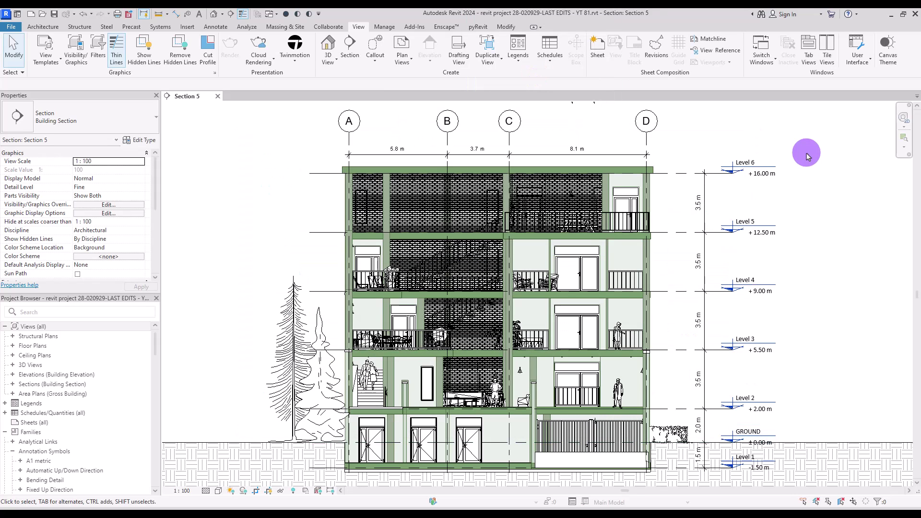
Step: Reopen the section's Visibility/Graphic Overrides, select Topography and Toposolid together, and set their cut line color to black
key("v")
key("v")
left_click_drag(739, 226, 744, 336)
left_click(303, 320)
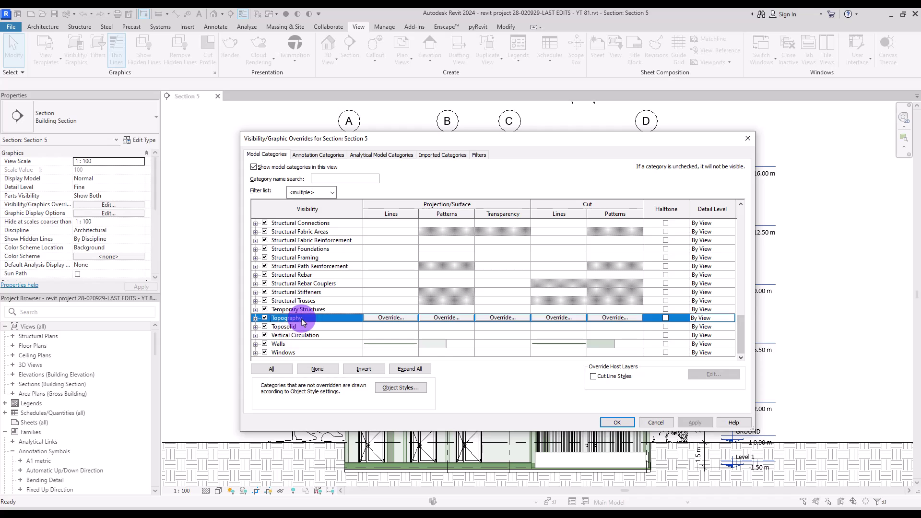
left_click(304, 327, "ctrl")
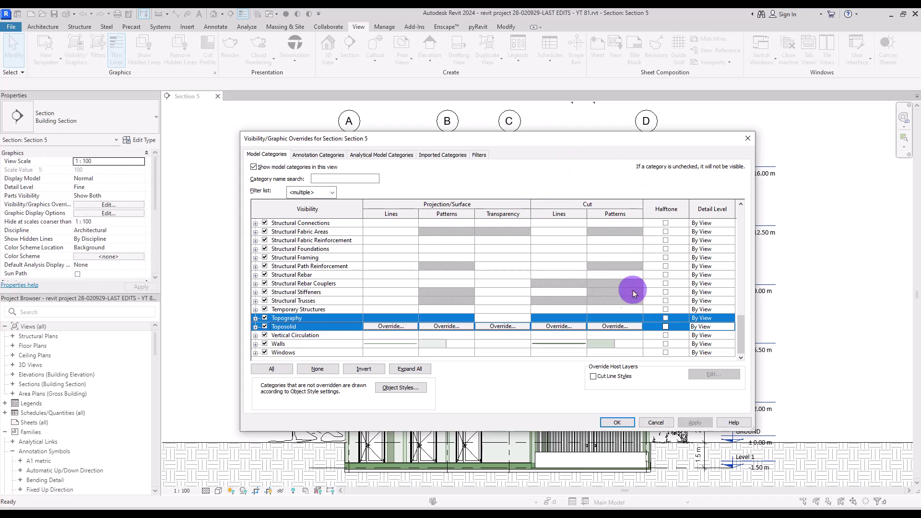
left_click(557, 327)
left_click(471, 279)
left_click(435, 269)
left_click_drag(603, 284, 605, 302)
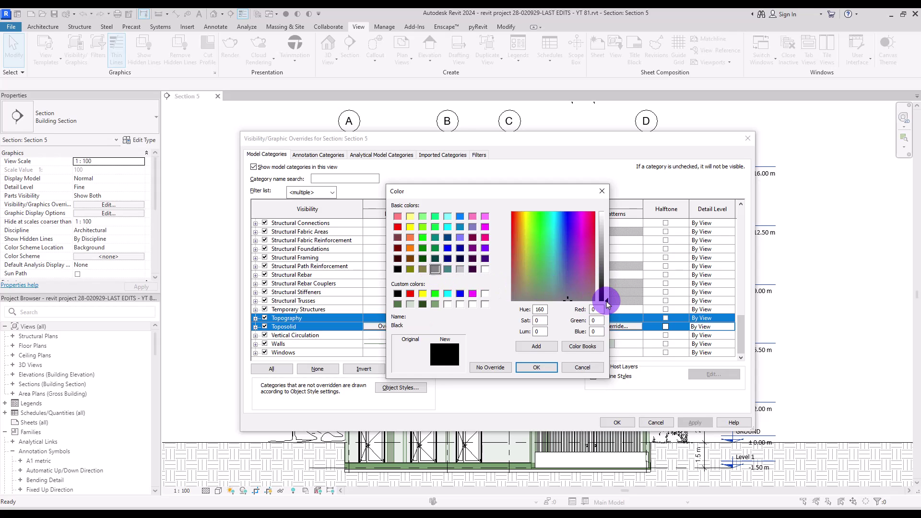
left_click(536, 367)
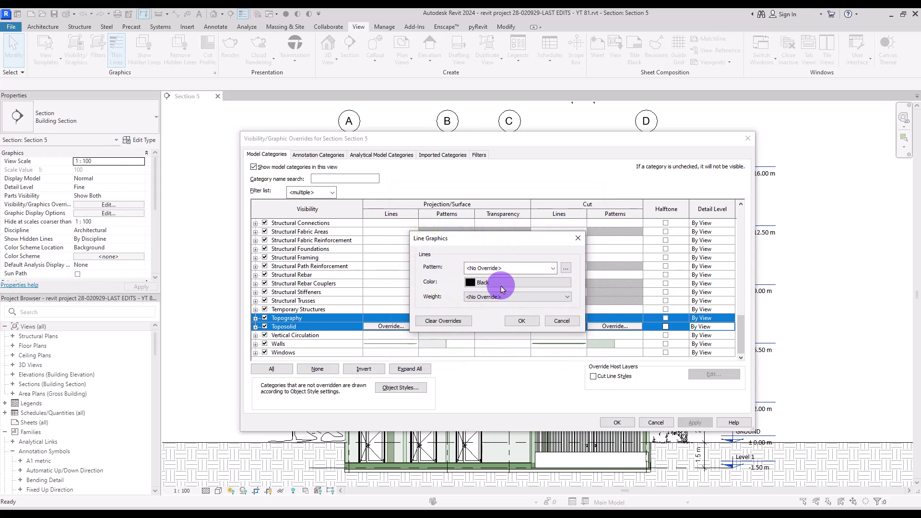
Step: Set the cut line pattern of Topography and Toposolid to Solid and its weight to 8
left_click(553, 268)
left_click(530, 25)
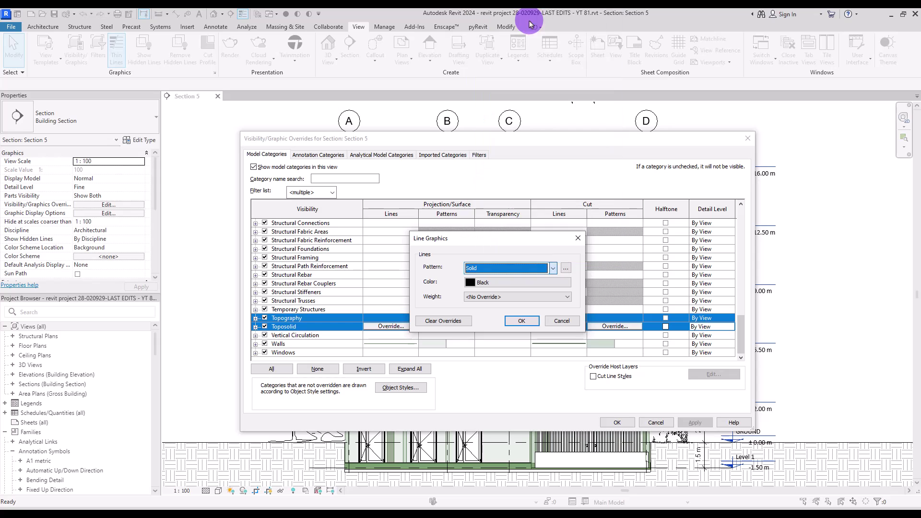
left_click(474, 297)
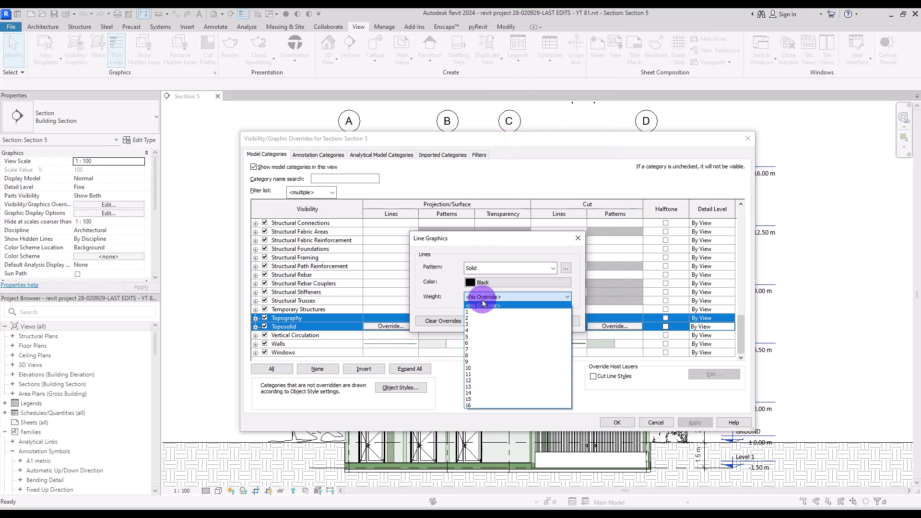
left_click(478, 356)
left_click(522, 321)
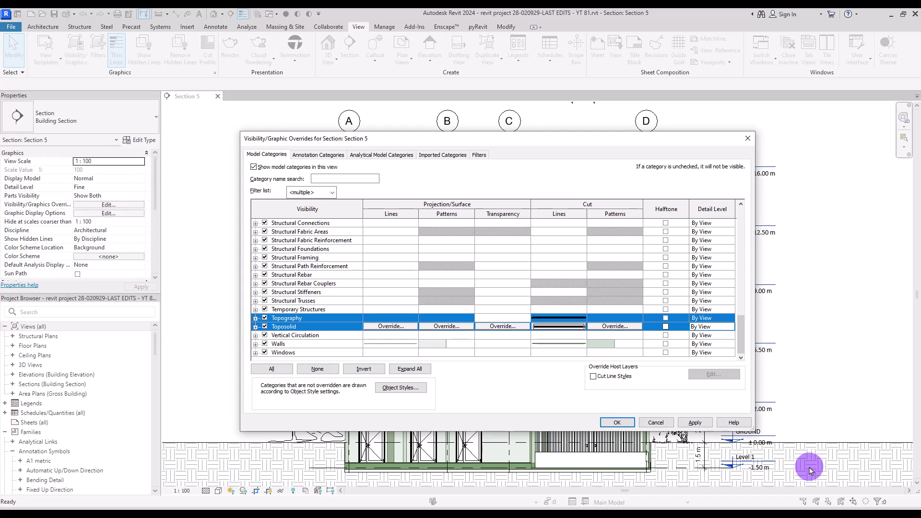
Step: Override the cut pattern background of Topography and Toposolid with a solid fill in near-black RGB 013-016-012
left_click(611, 328)
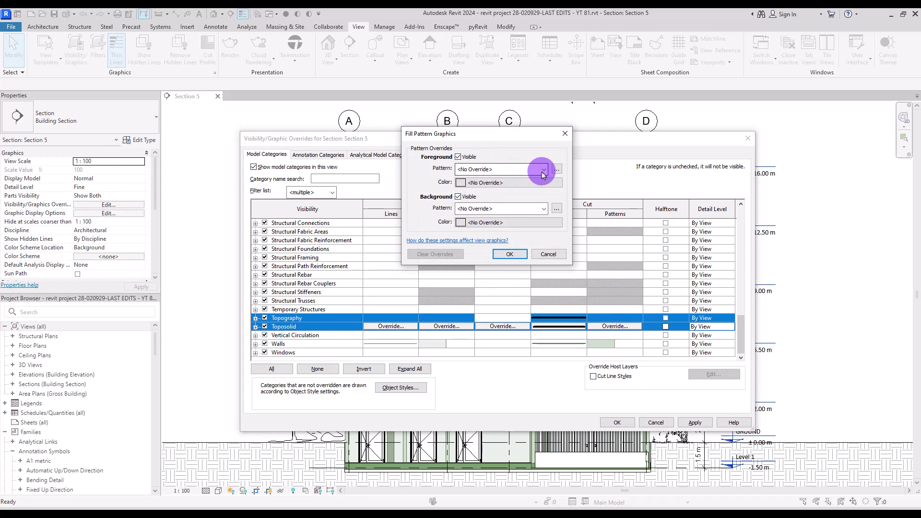
left_click(544, 169)
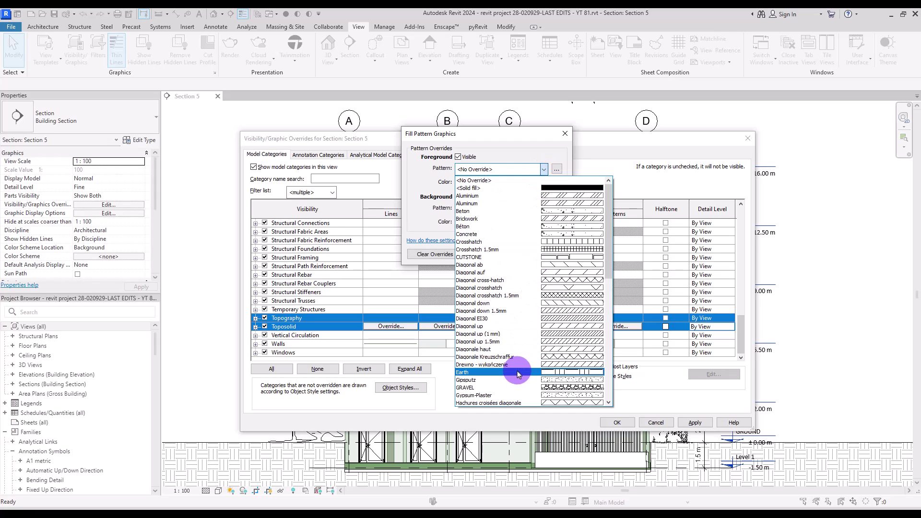
left_click(545, 146)
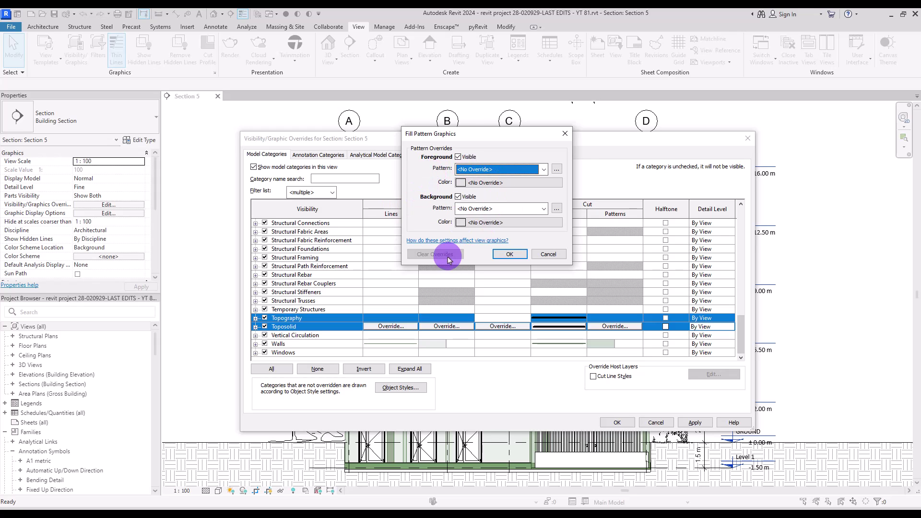
left_click(461, 223)
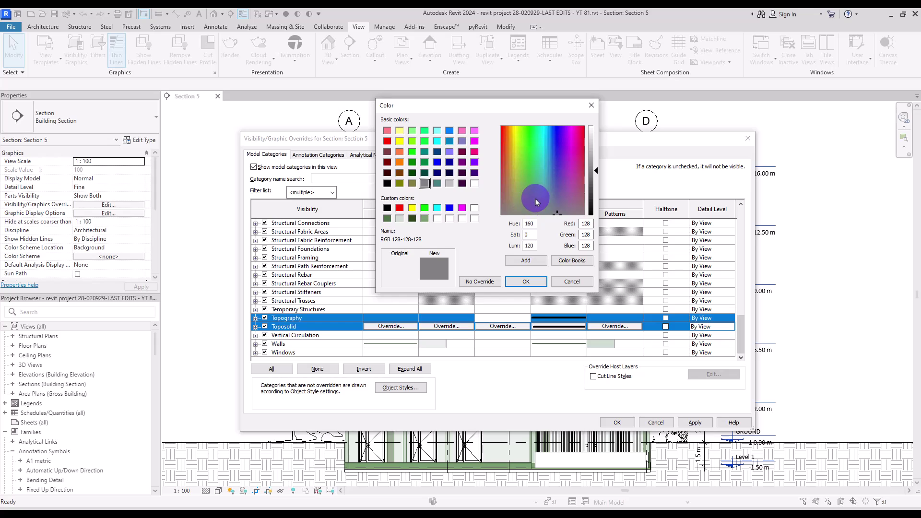
left_click_drag(594, 171, 595, 211)
left_click(524, 283)
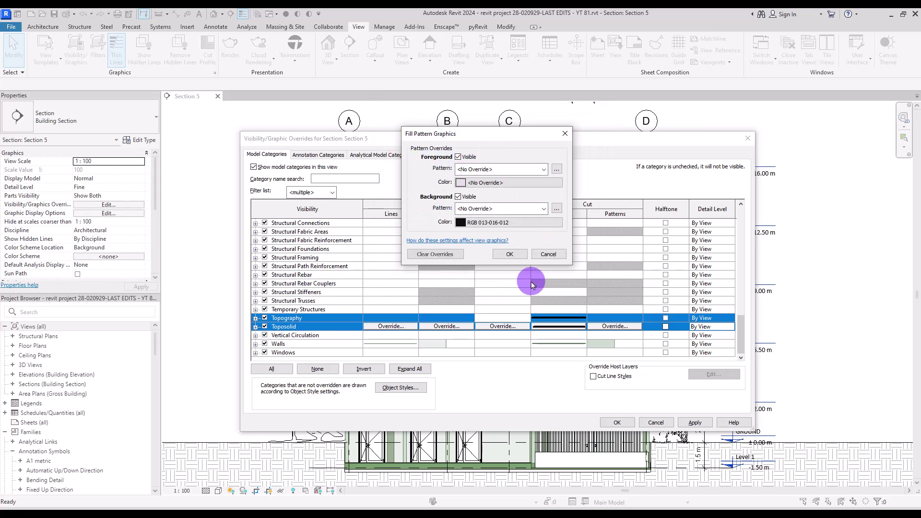
left_click(543, 208)
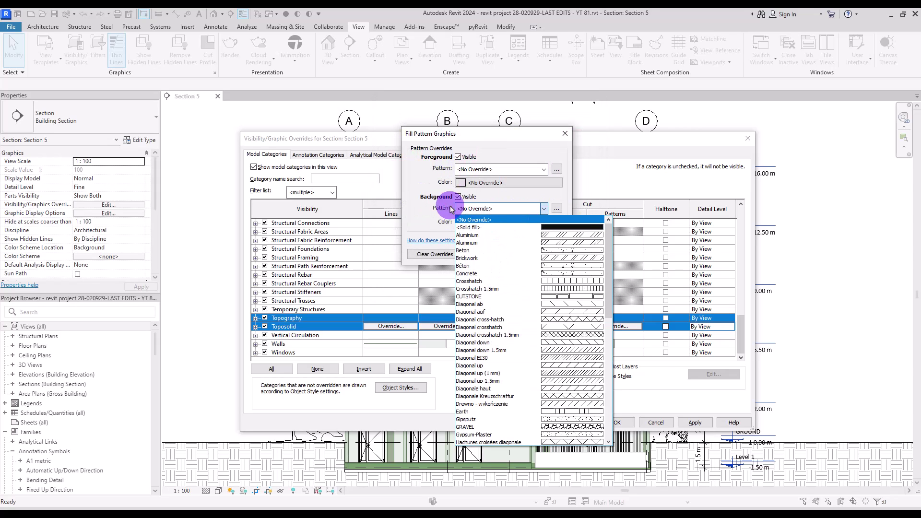
left_click(534, 228)
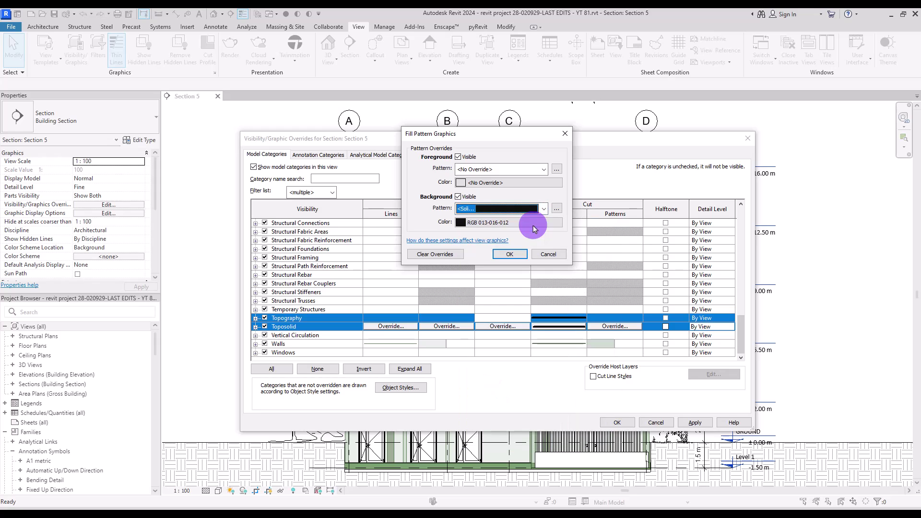
Step: Set the cut pattern foreground of Topography and Toposolid to Earth in green RGB 080-114-071, and apply the overrides to the section
left_click(460, 183)
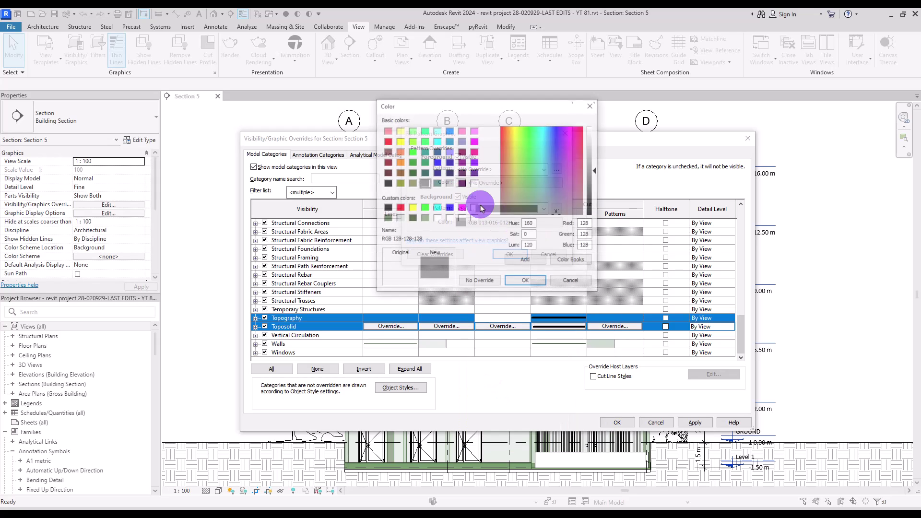
left_click(424, 218)
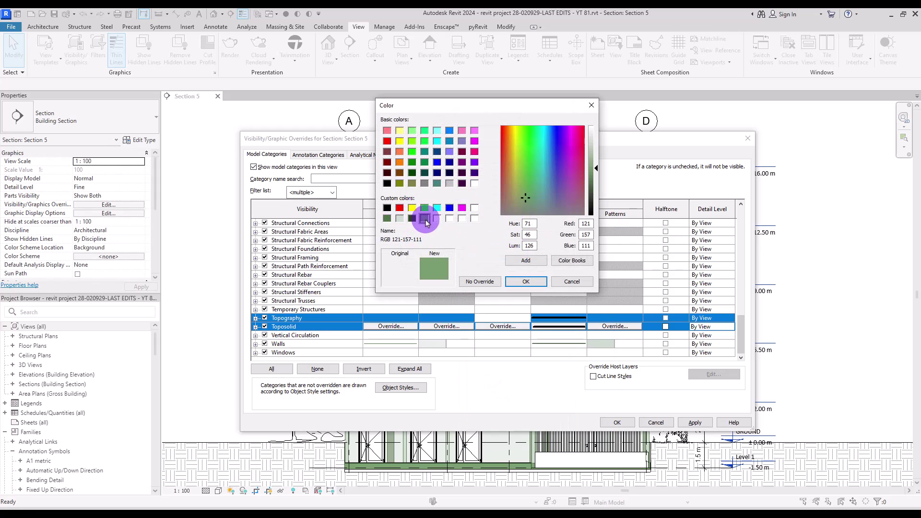
left_click(526, 263)
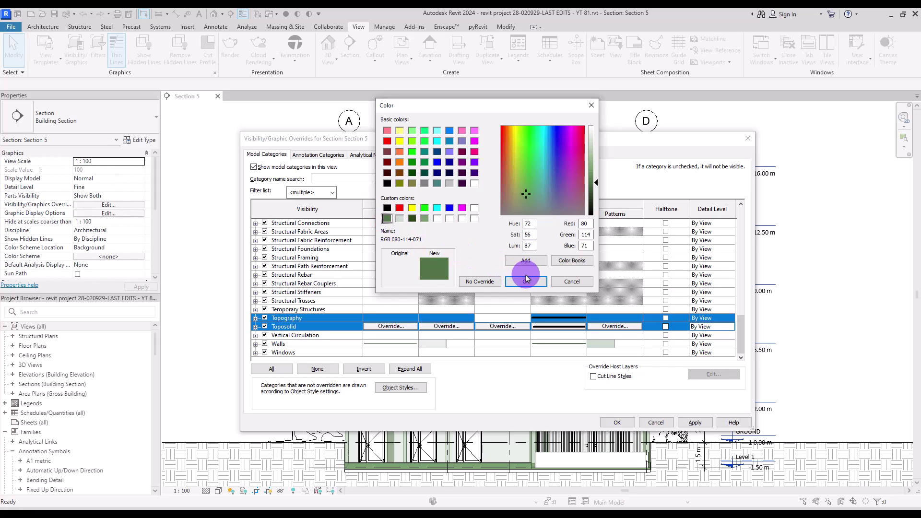
left_click(525, 282)
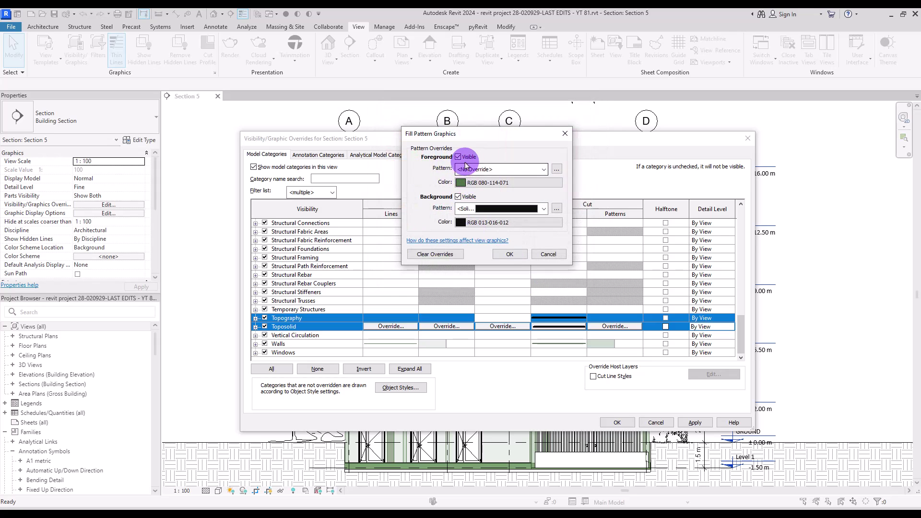
left_click(544, 170)
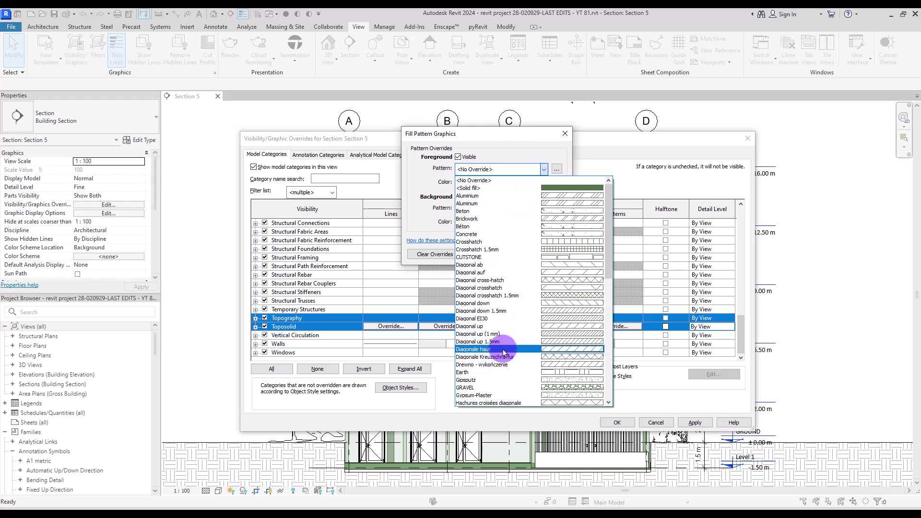
left_click(498, 373)
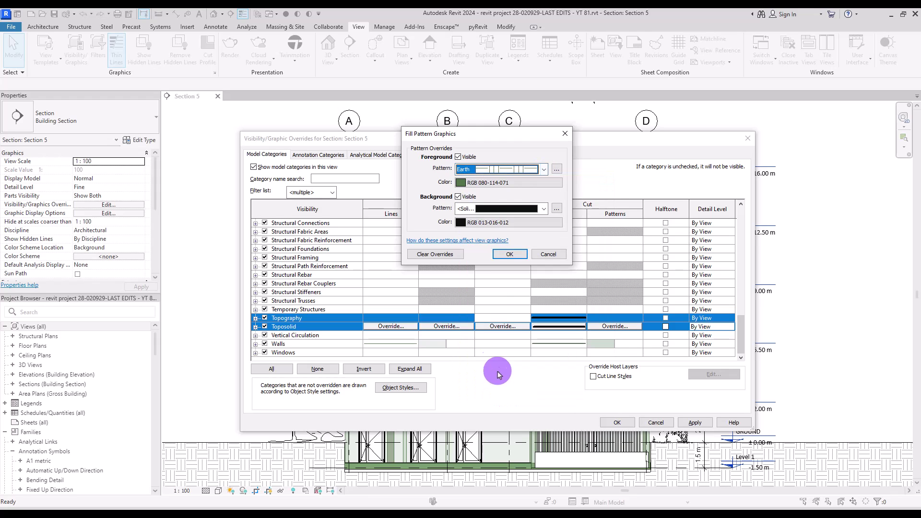
left_click(512, 255)
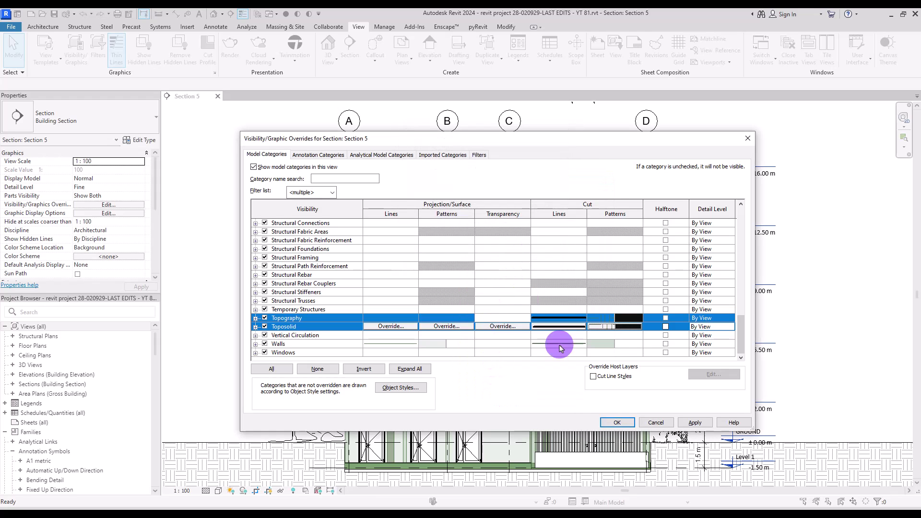
left_click(624, 425)
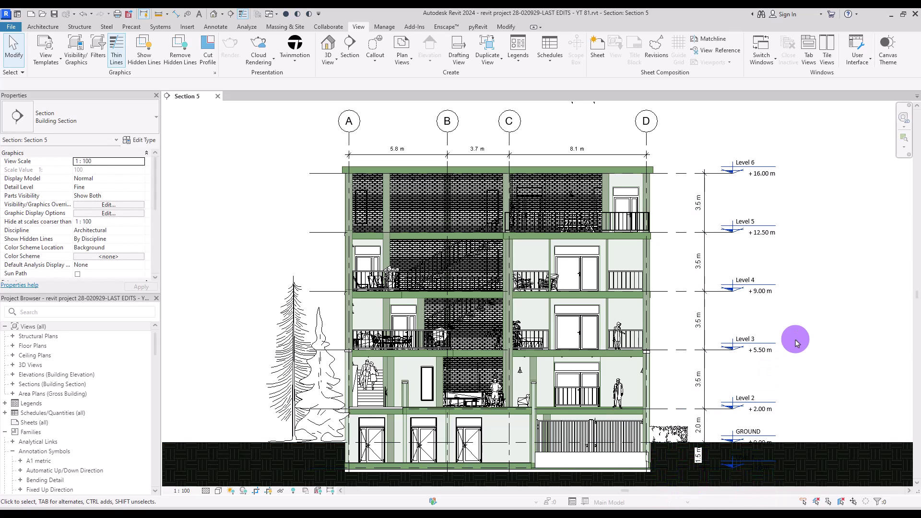
Step: Reopen the section's Visibility/Graphic Overrides and lighten the cut pattern background color of Topography and Toposolid to RGB 079-096-072
key("v")
key("g")
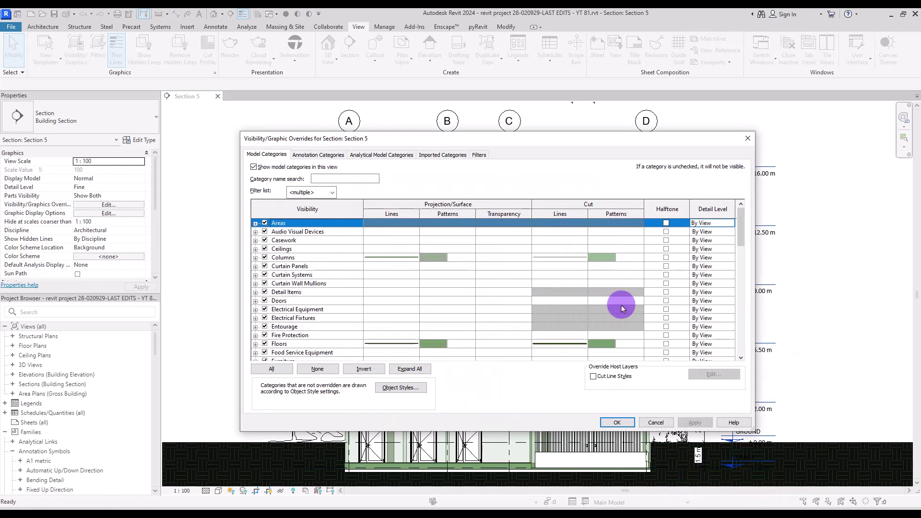
left_click_drag(738, 225, 739, 360)
left_click(618, 318)
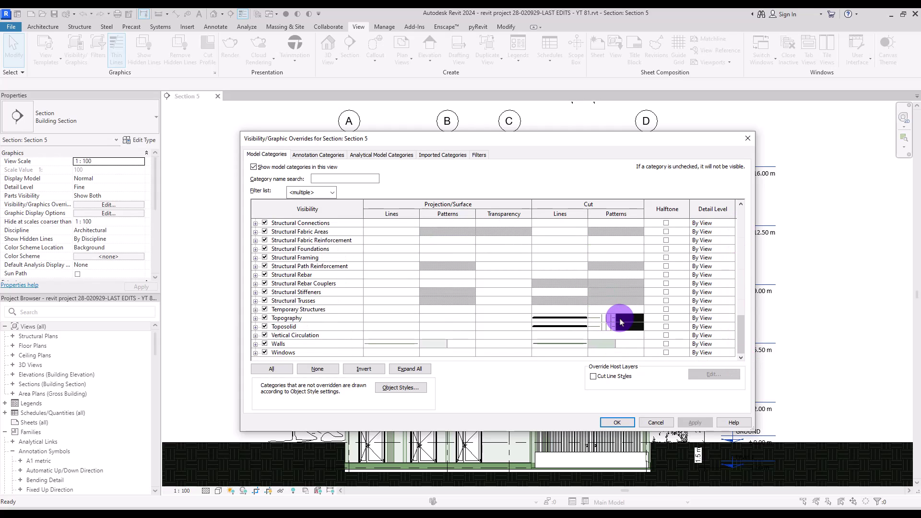
left_click(624, 328, "shift")
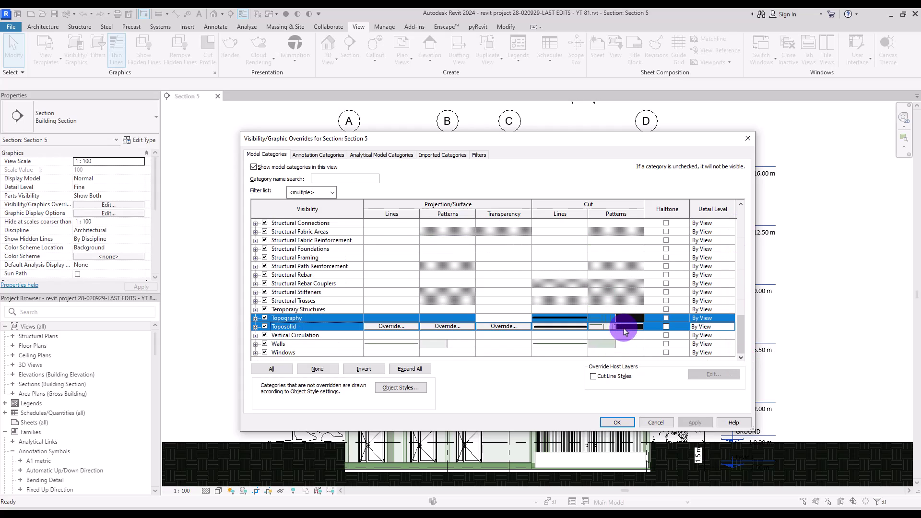
left_click(623, 328)
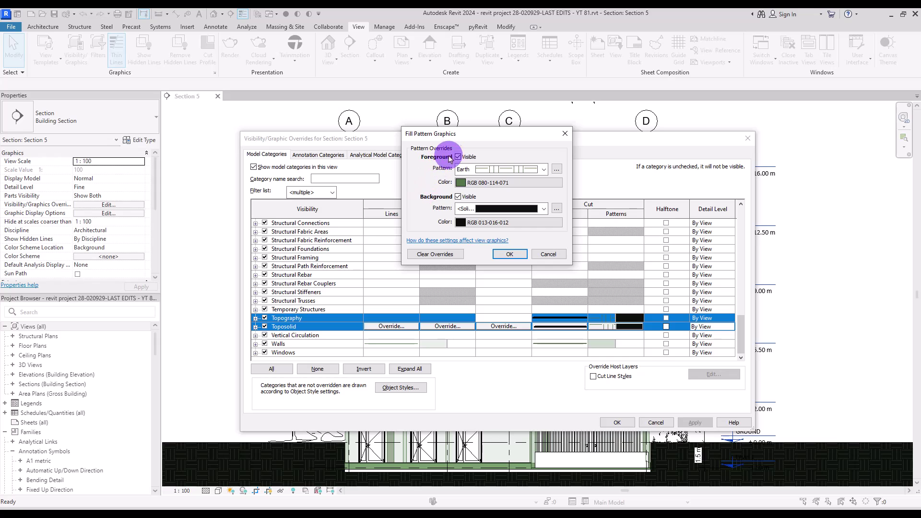
left_click(461, 223)
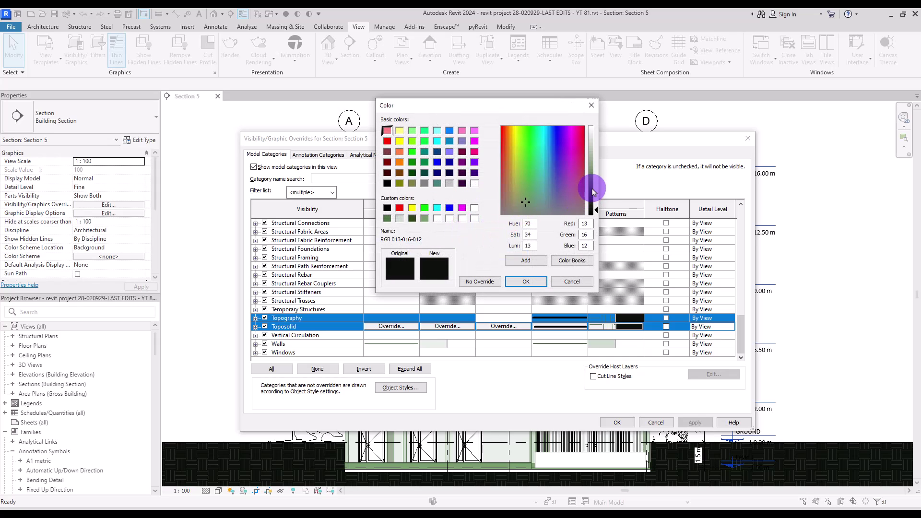
left_click(592, 191)
left_click(528, 282)
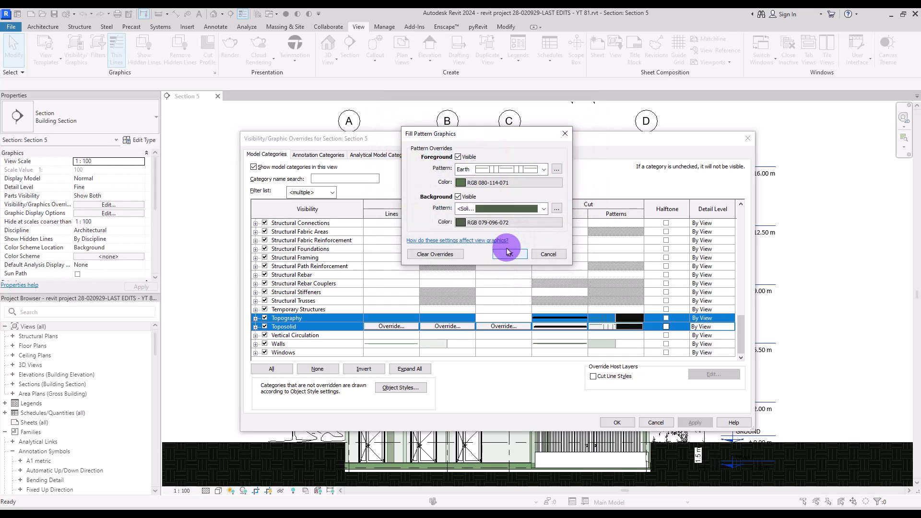
Step: Set the cut pattern foreground color of Topography and Toposolid to light green RGB 121-157-111 and apply the overrides
left_click(461, 183)
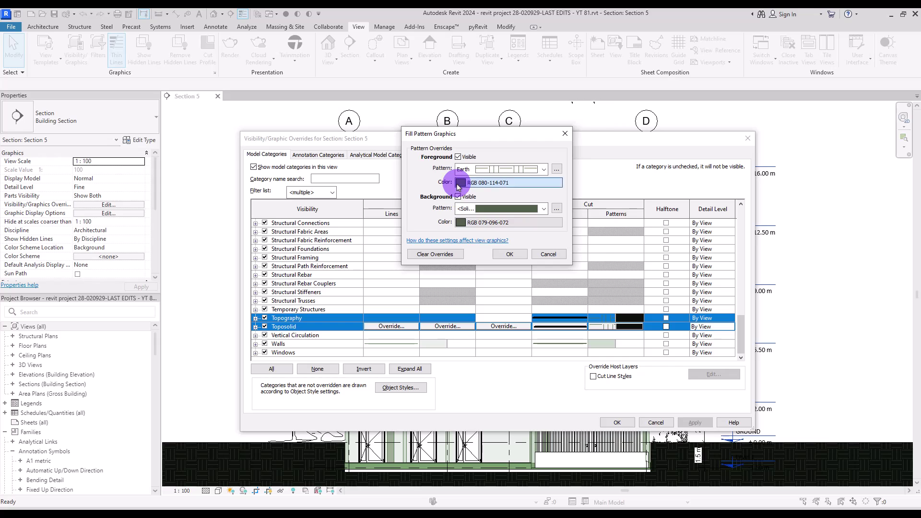
left_click(459, 185)
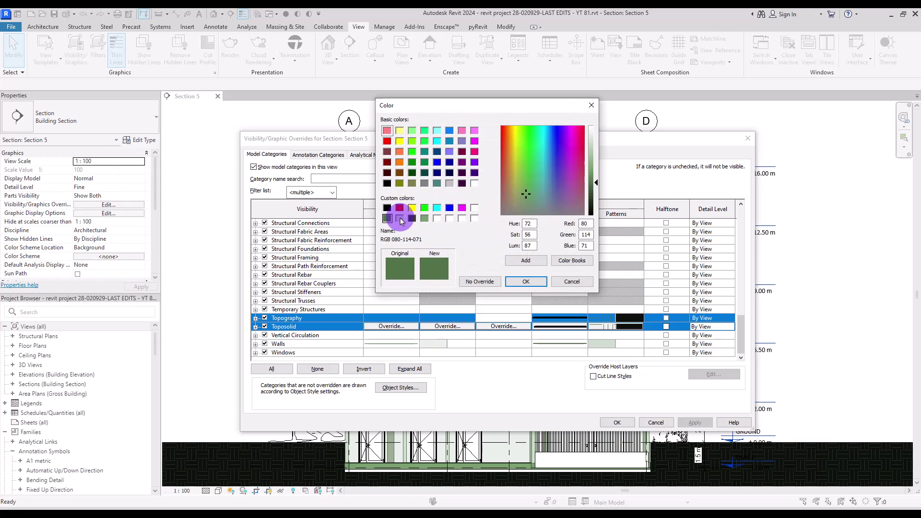
left_click(425, 219)
left_click(531, 283)
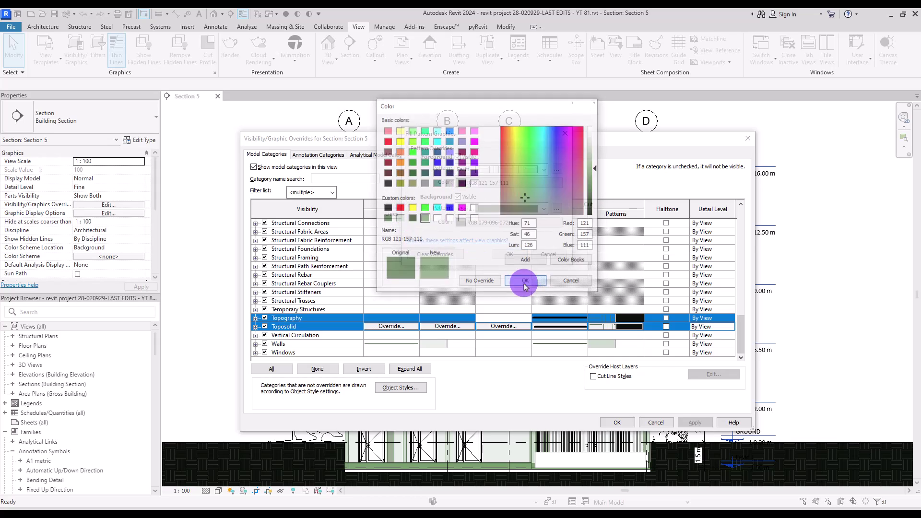
left_click(510, 250)
left_click(617, 421)
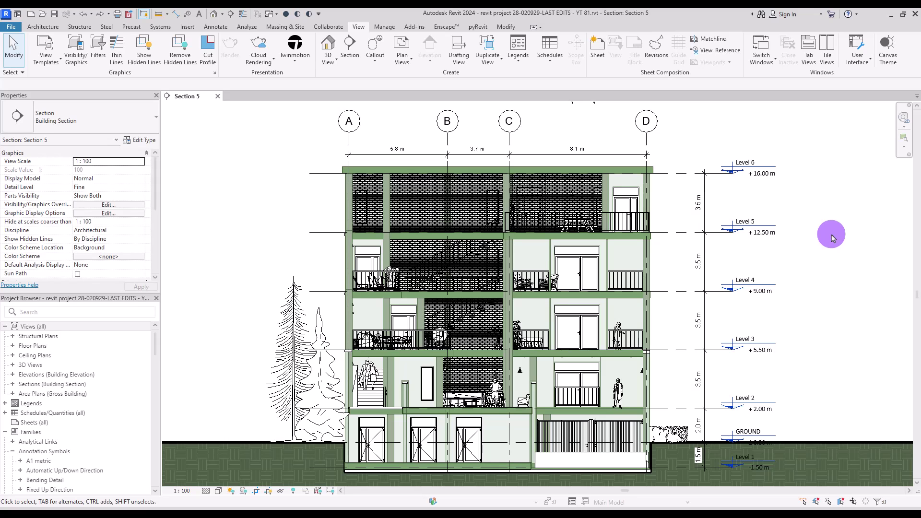
Step: Reopen the section's Visibility/Graphic Overrides, select Furniture, Furniture Systems, Lighting Fixtures, Planting and Site together, and turn on Halftone
key("v")
key("g")
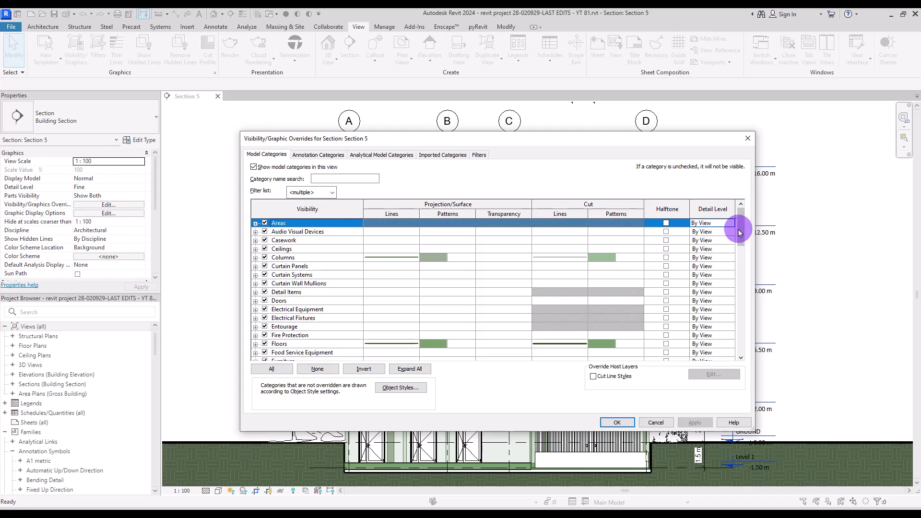
scroll(733, 245, "down", 4)
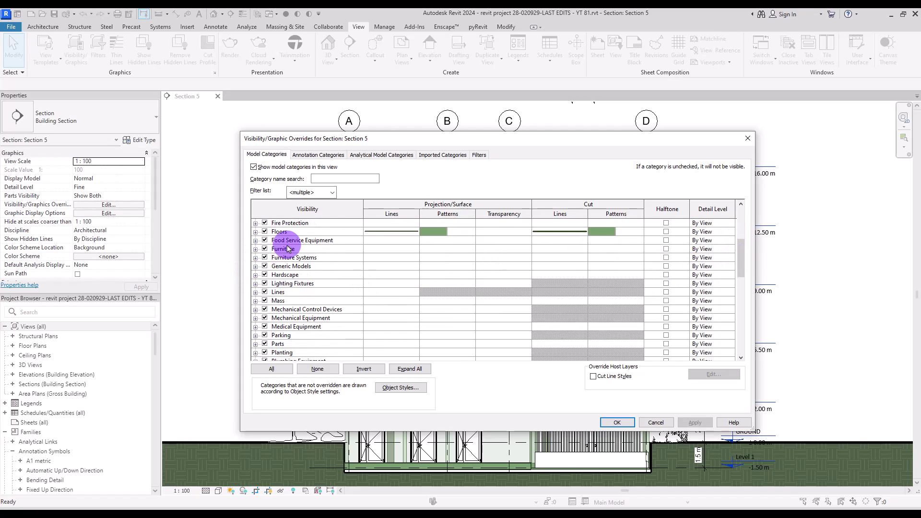
left_click_drag(288, 250, 284, 259)
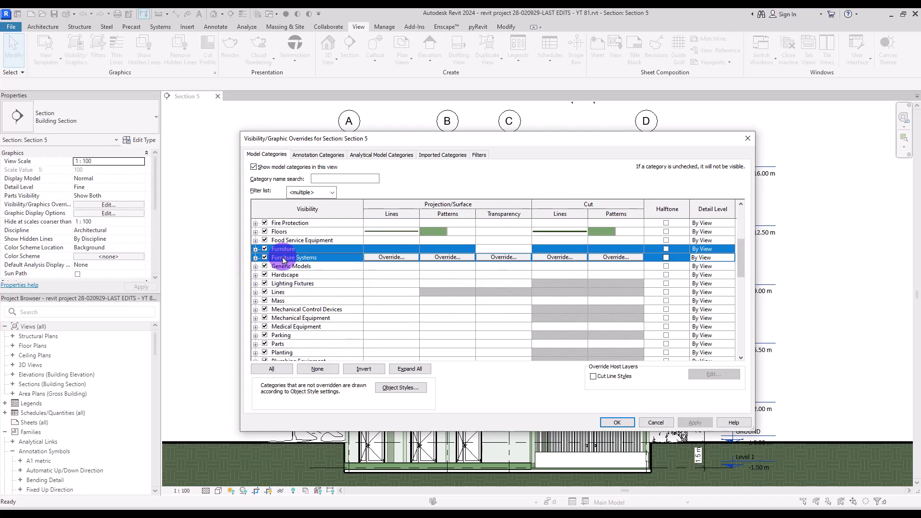
left_click(313, 284, "ctrl")
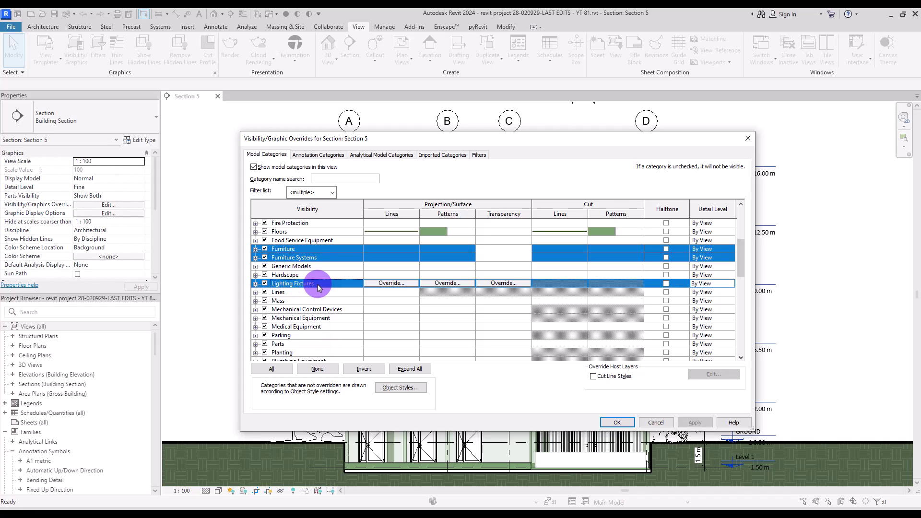
left_click(300, 354, "ctrl")
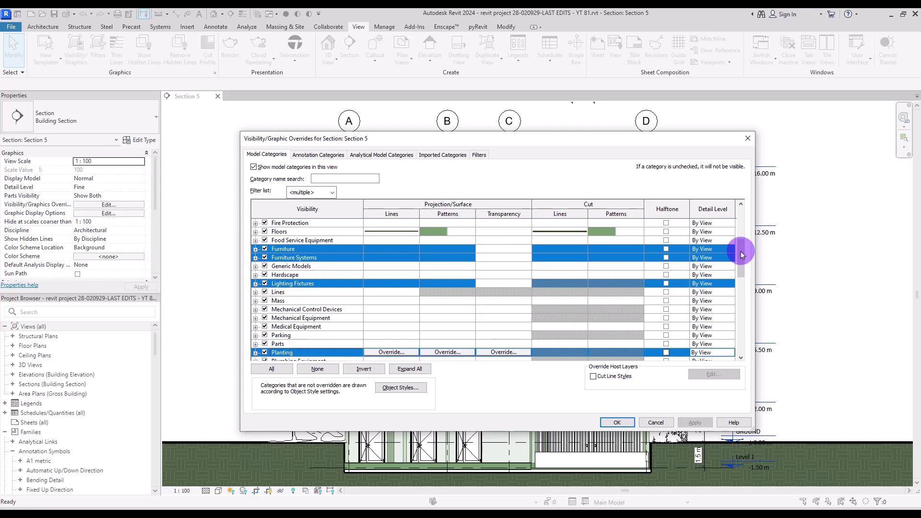
left_click_drag(741, 251, 741, 298)
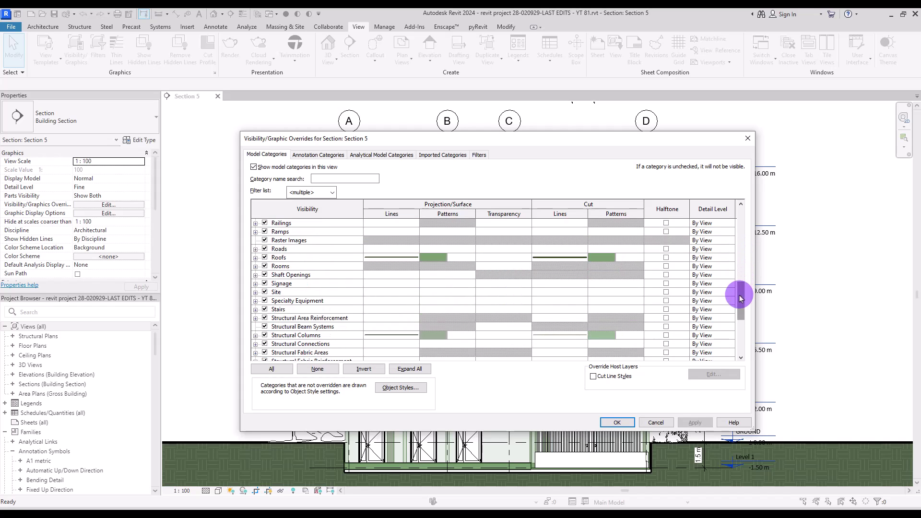
left_click(286, 292, "ctrl")
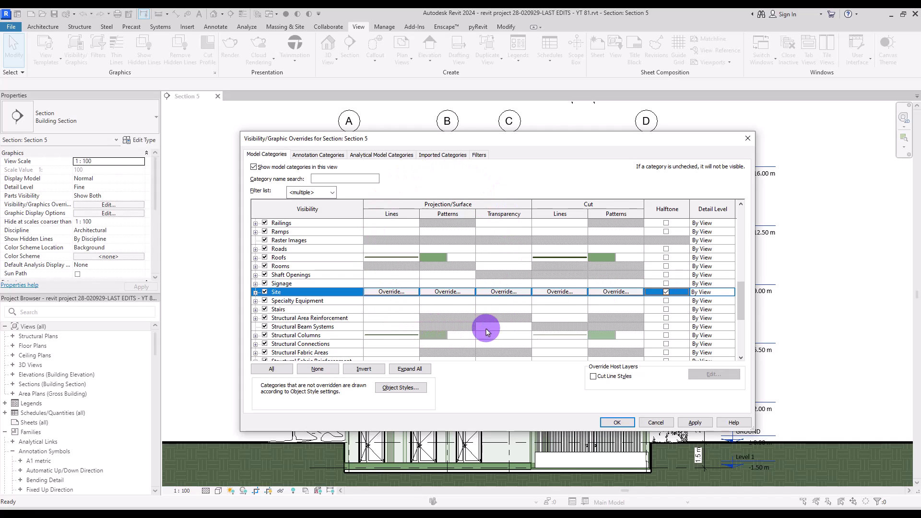
Step: Set the projection line color of the selected furniture, lighting, planting and site categories to dark red RGB 141-029-029
left_click(405, 292)
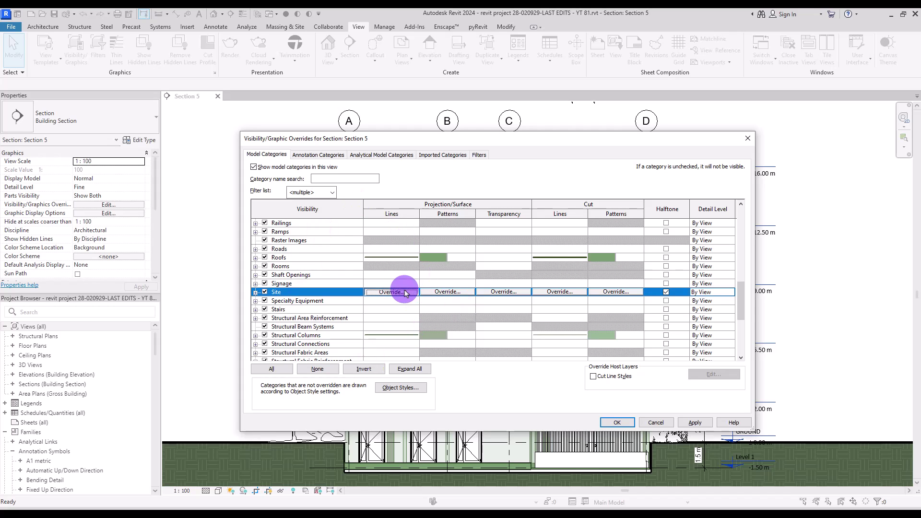
left_click(454, 286)
left_click(440, 271)
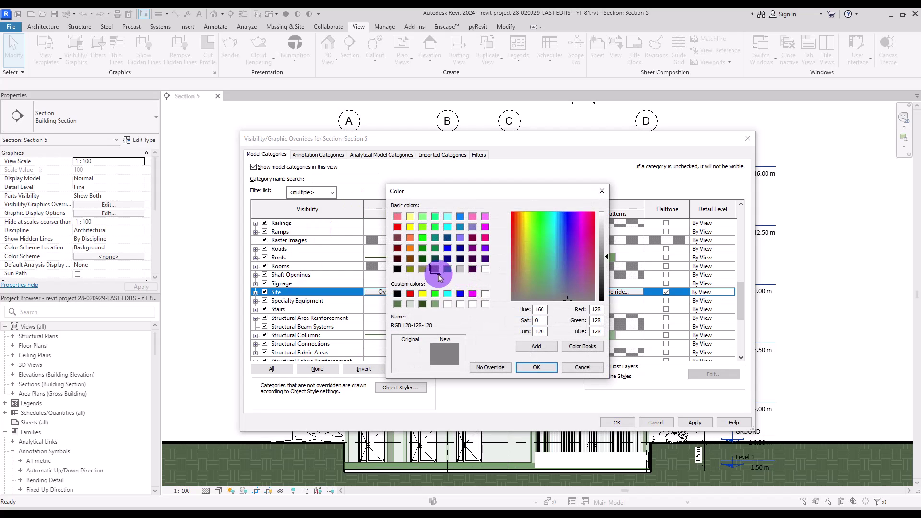
left_click(447, 304)
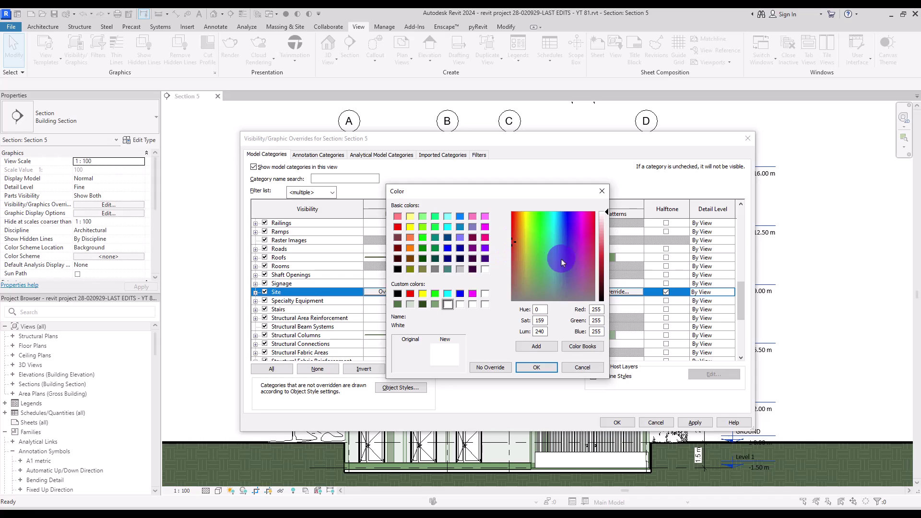
left_click_drag(597, 244, 607, 267)
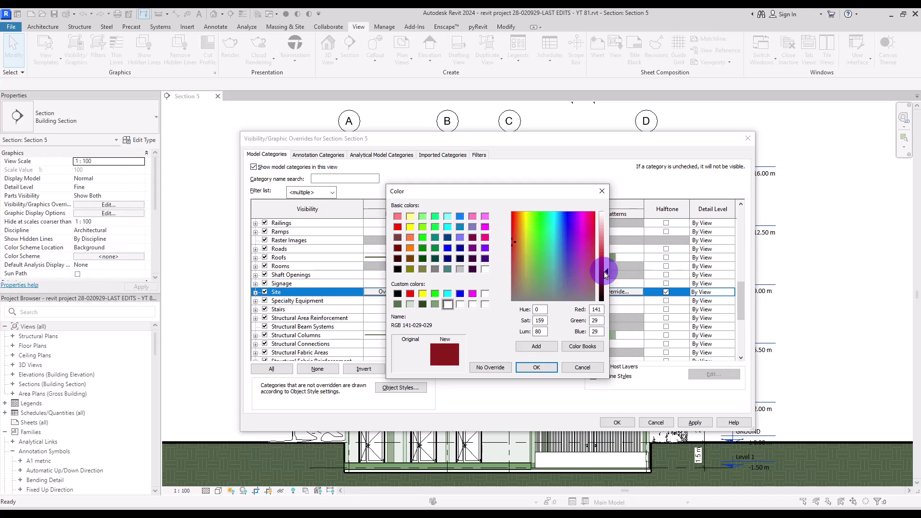
left_click(535, 367)
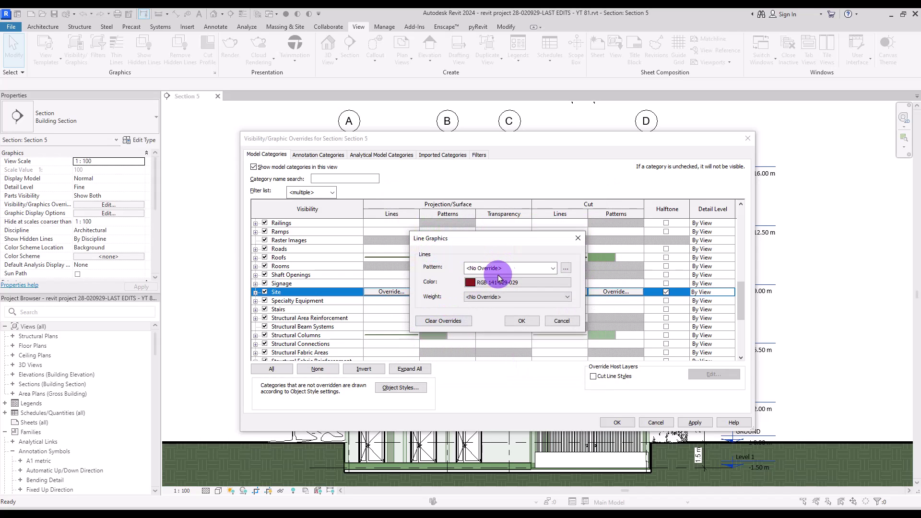
Step: Set the projection line pattern of the selected categories to Solid with line weight 1
left_click(553, 268)
left_click(532, 21)
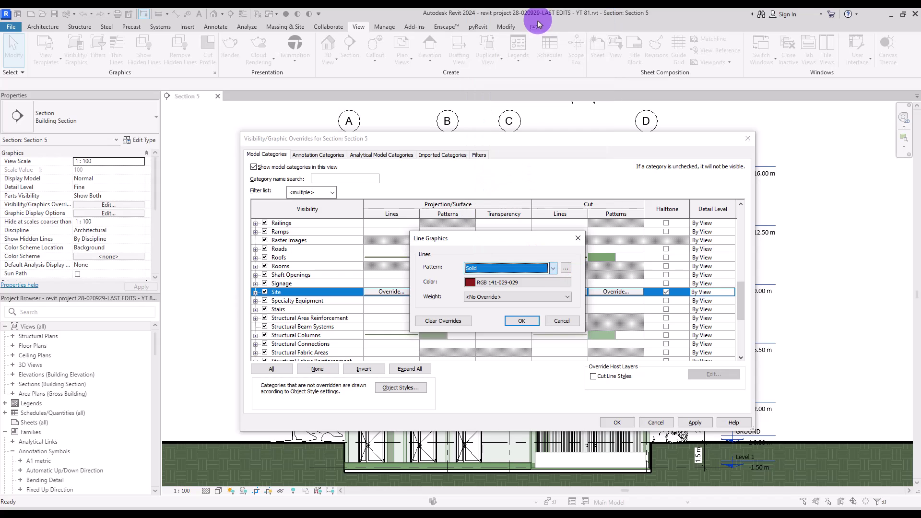
left_click(490, 298)
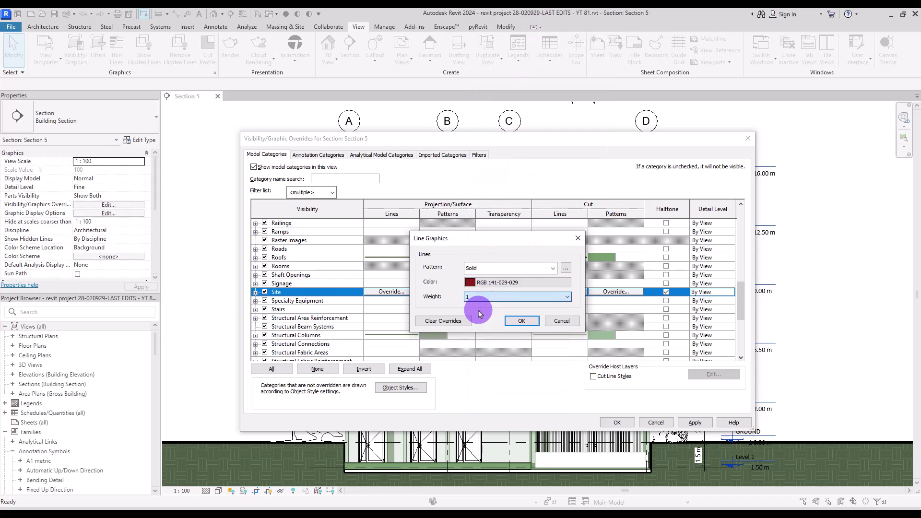
left_click(521, 320)
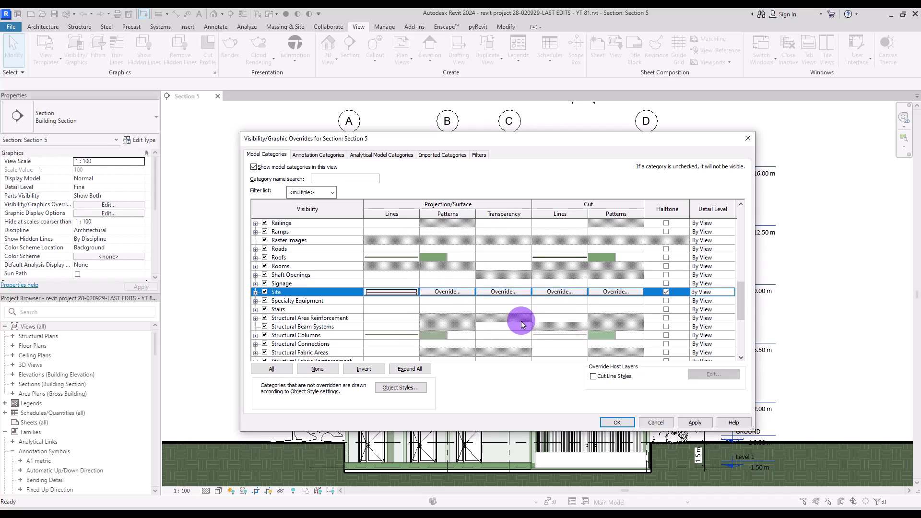
Step: Override the surface pattern foreground color of the selected furniture, lighting, planting and site categories with pale pink RGB 208-188-185
left_click(447, 291)
left_click(463, 183)
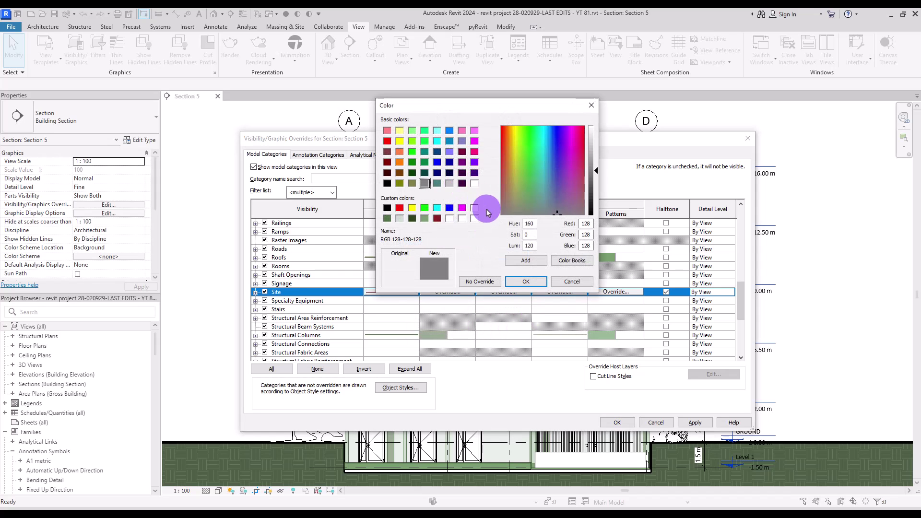
left_click(437, 219)
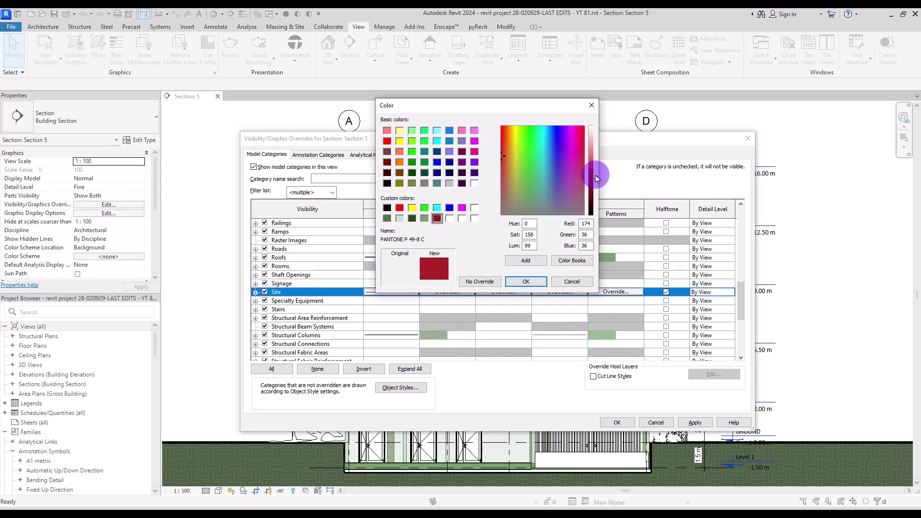
left_click_drag(596, 180, 597, 145)
left_click_drag(527, 180, 504, 203)
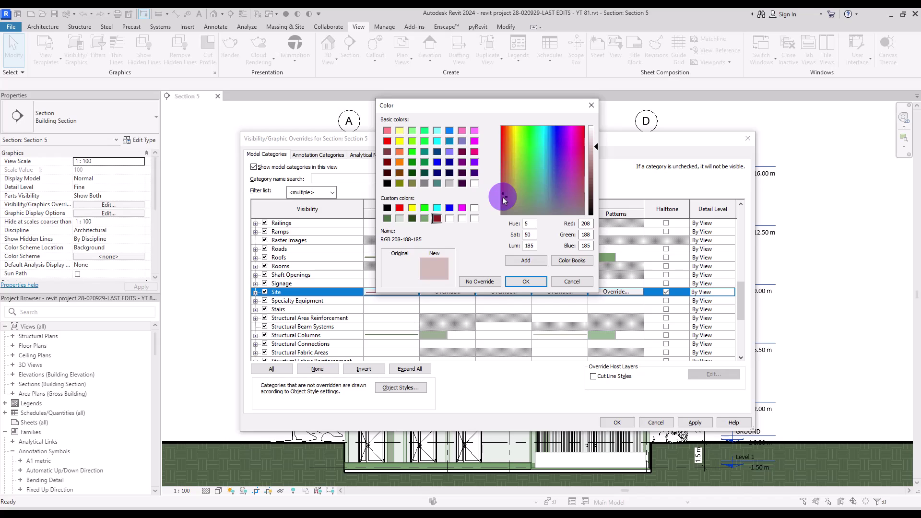
left_click(527, 284)
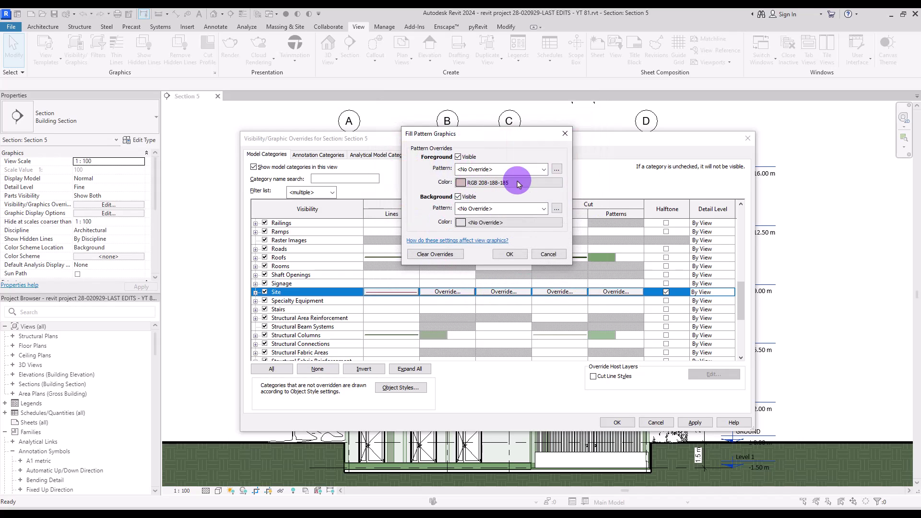
Step: Set the selected categories' surface foreground pattern to Solid fill and apply the overrides to the section
left_click(544, 170)
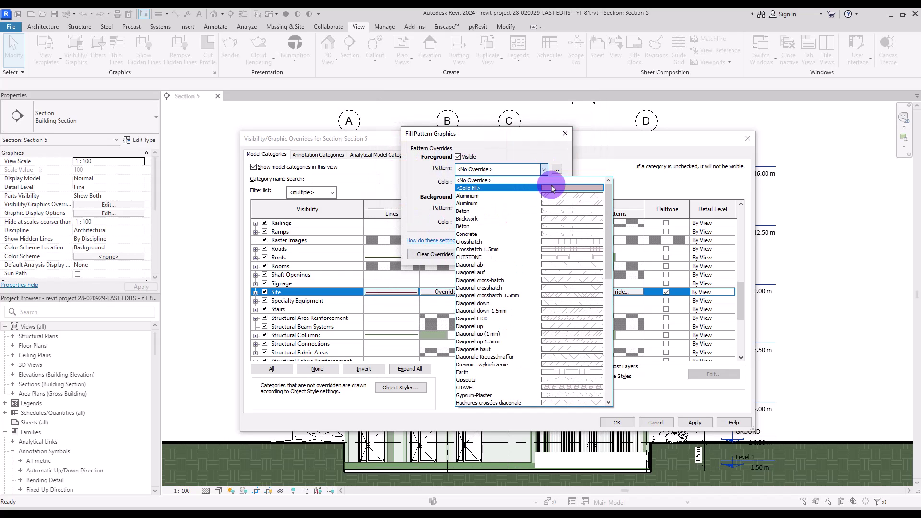
left_click(553, 188)
left_click(507, 256)
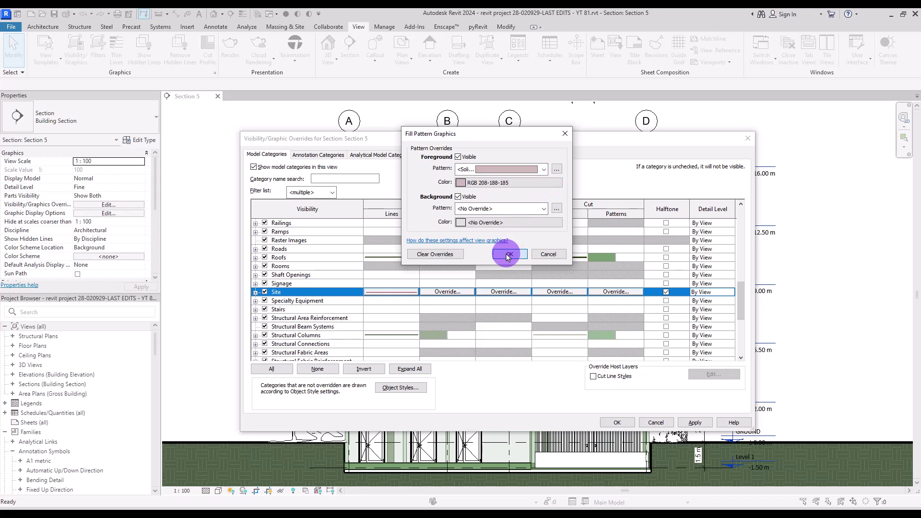
left_click(619, 423)
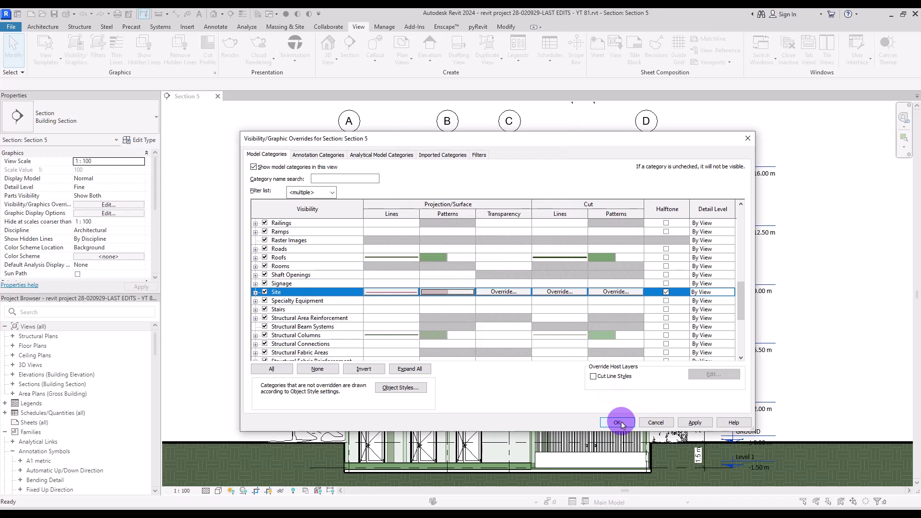
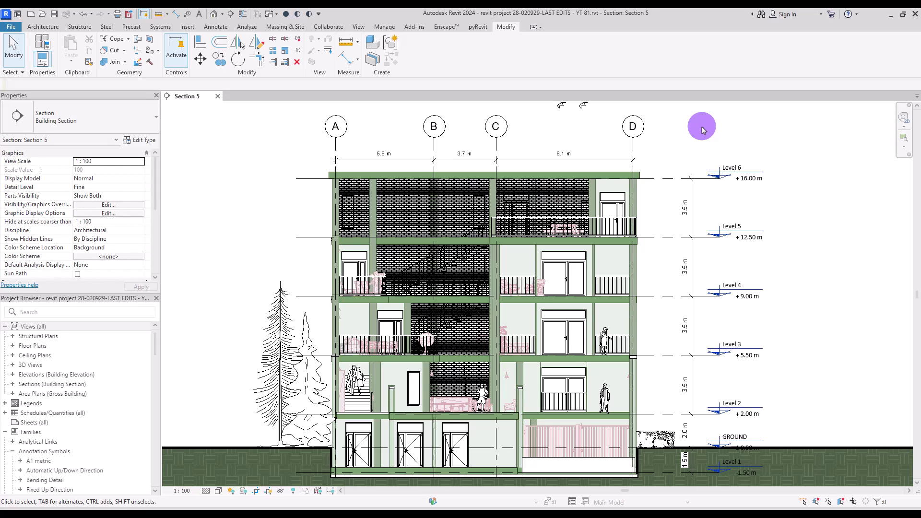
Step: Reopen the section's Visibility/Graphic Overrides and set the surface transparency of Detail Items to 40%
key("v")
key("v")
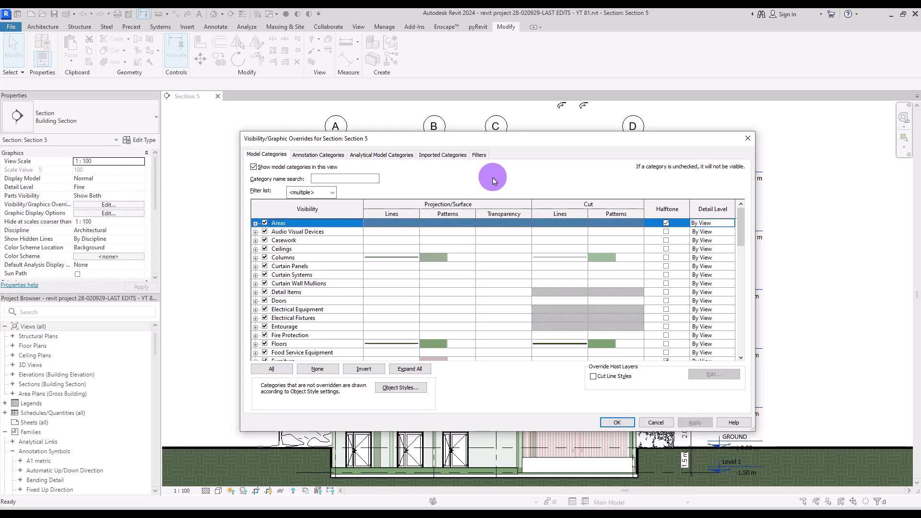
left_click(293, 293)
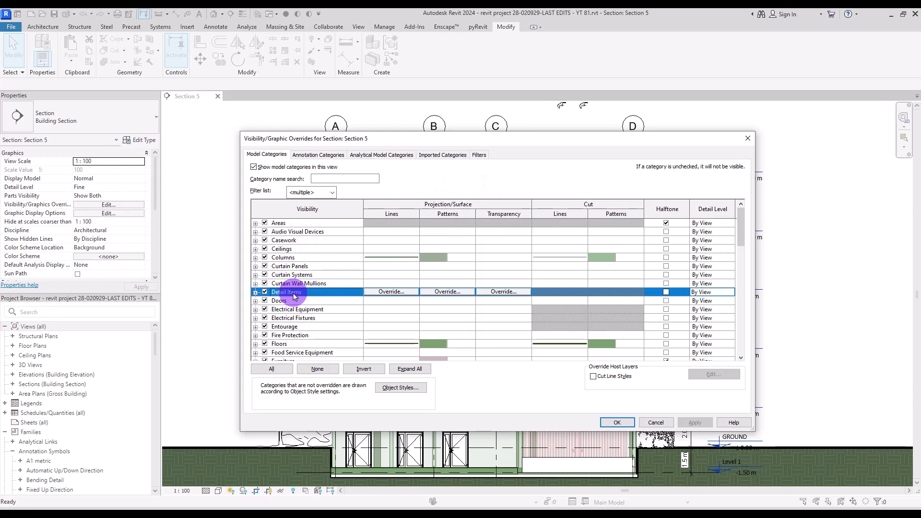
left_click(502, 292)
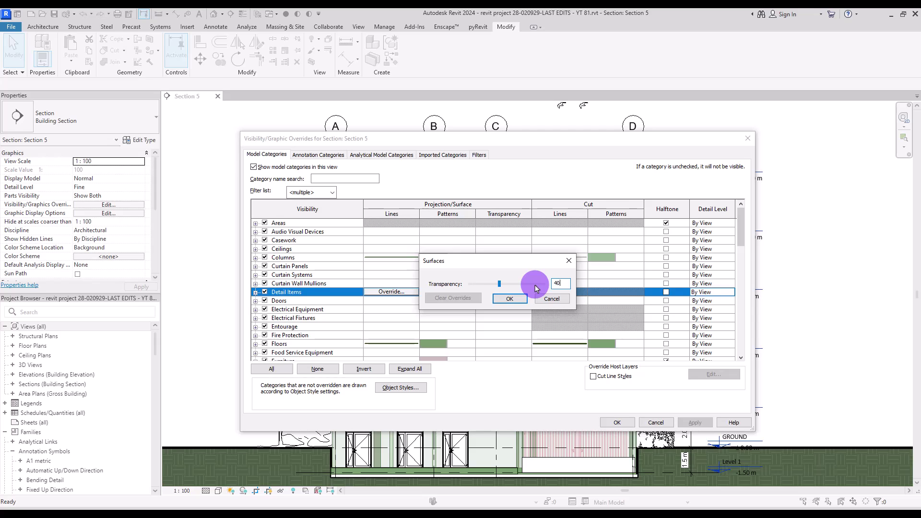
left_click(511, 296)
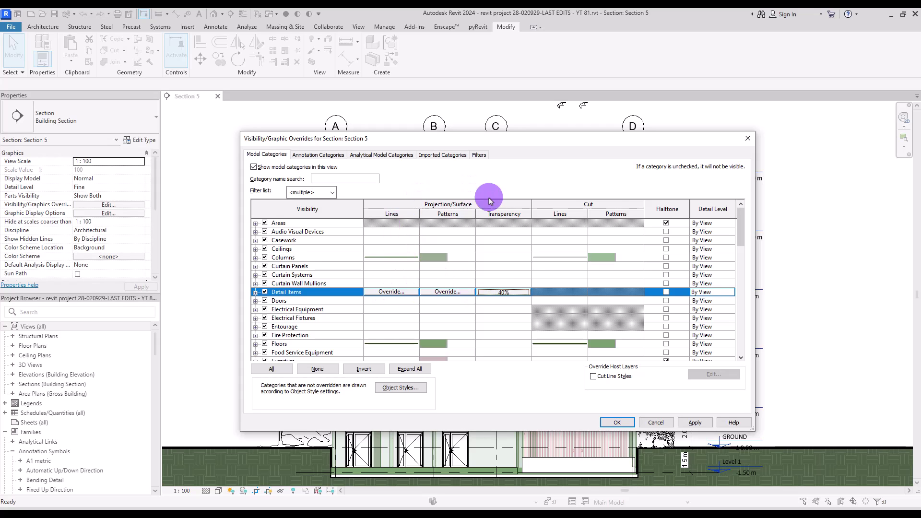
Step: Override the surface pattern foreground color of Detail Items with light grey RGB 214-214-214
left_click(449, 292)
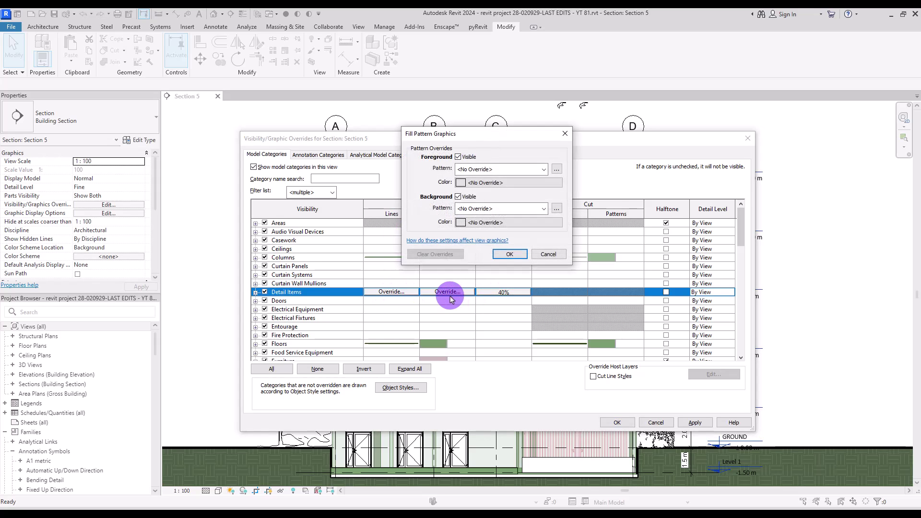
left_click(460, 183)
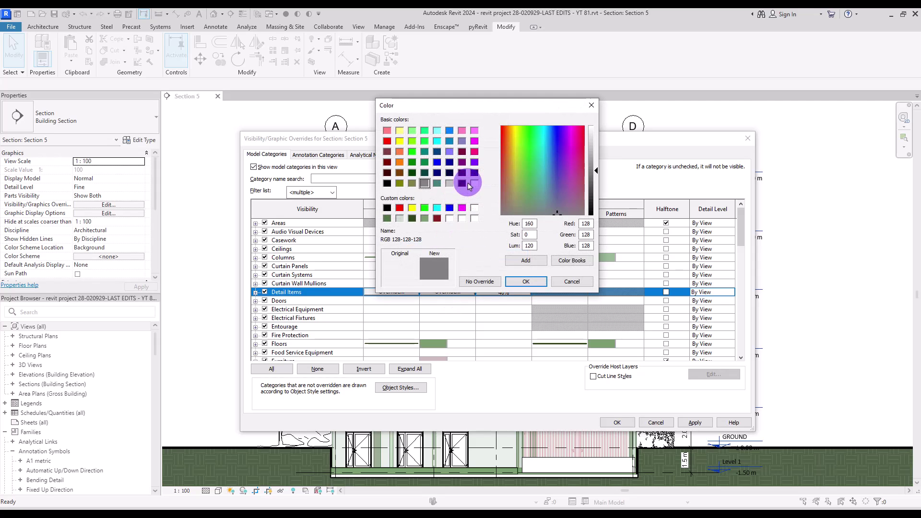
left_click_drag(597, 172, 595, 147)
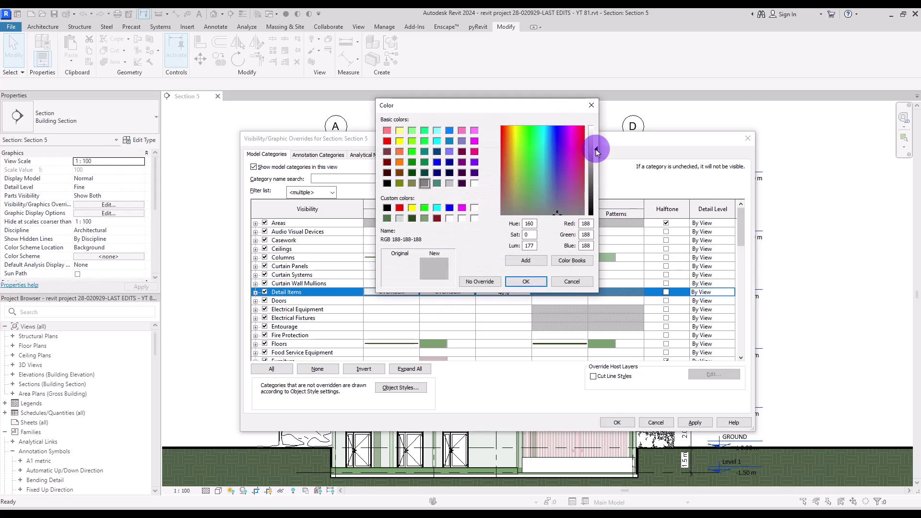
left_click(449, 182)
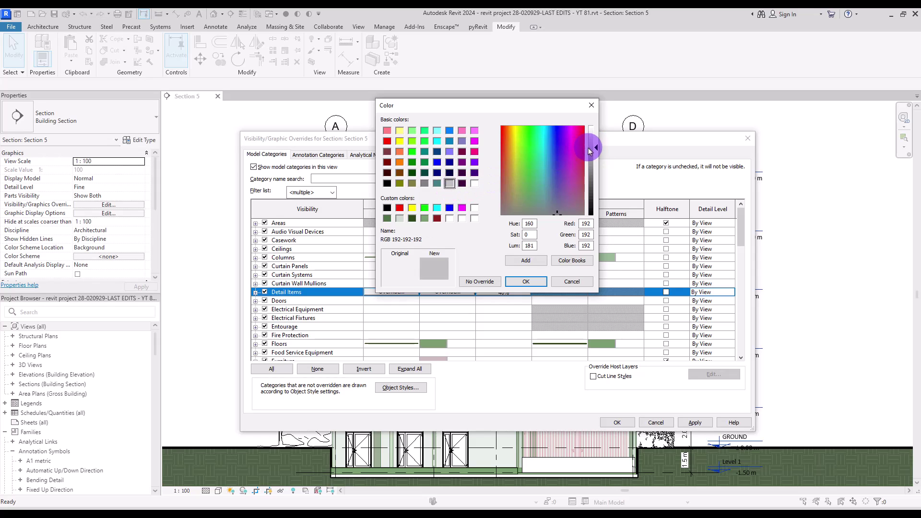
left_click_drag(595, 147, 595, 142)
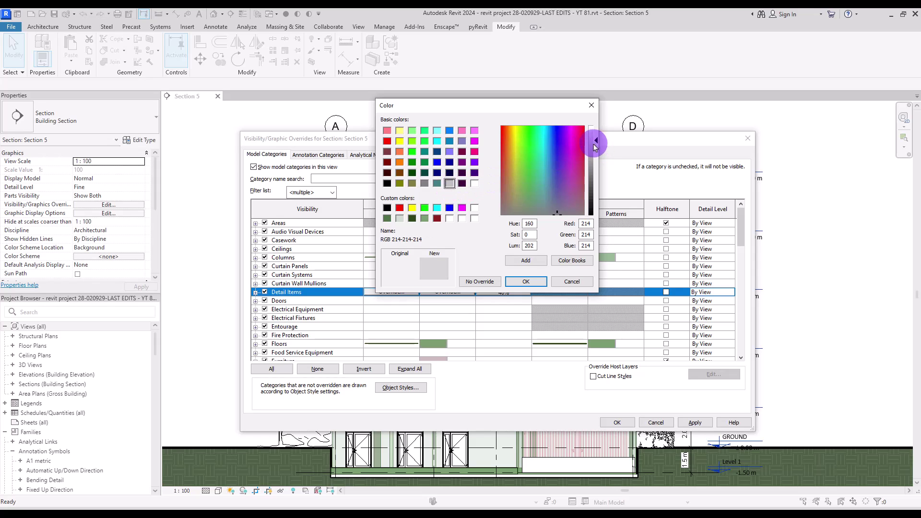
left_click(518, 283)
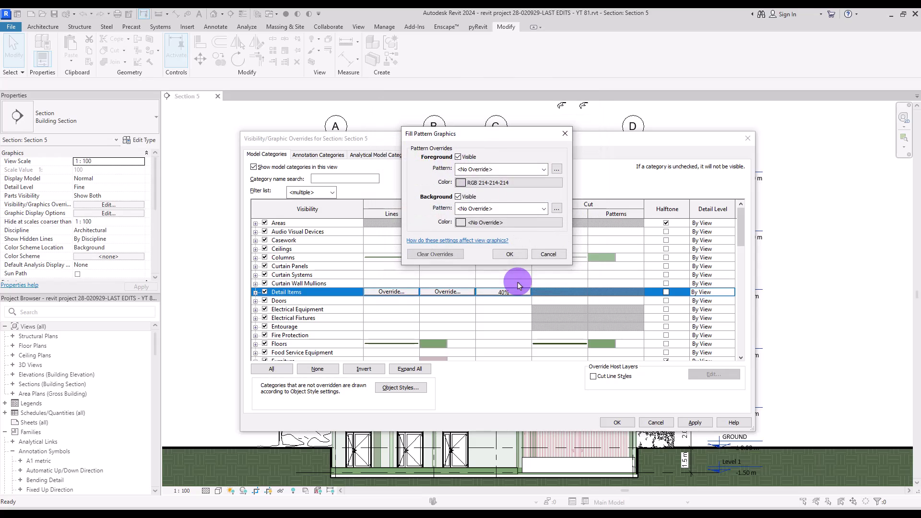
Step: Set the surface foreground pattern of Detail Items to Solid fill and apply the overrides to the section
left_click(542, 169)
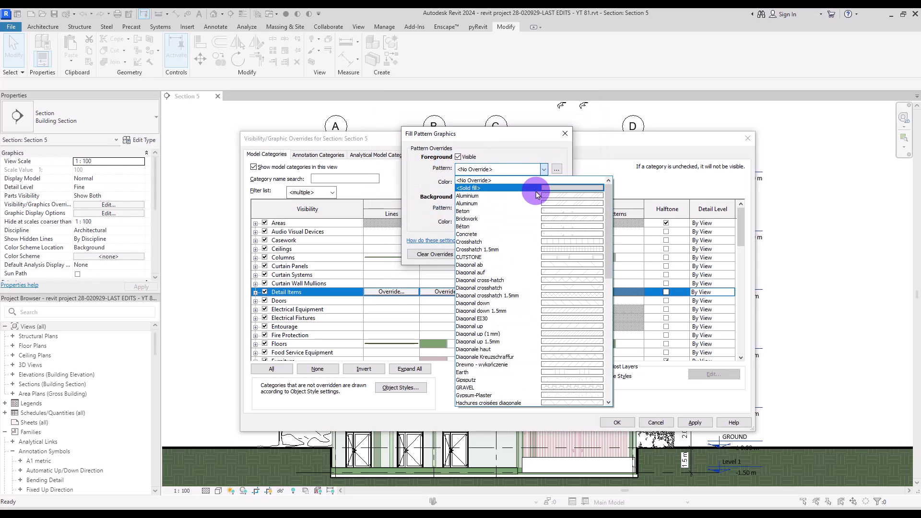
left_click(535, 189)
left_click(509, 254)
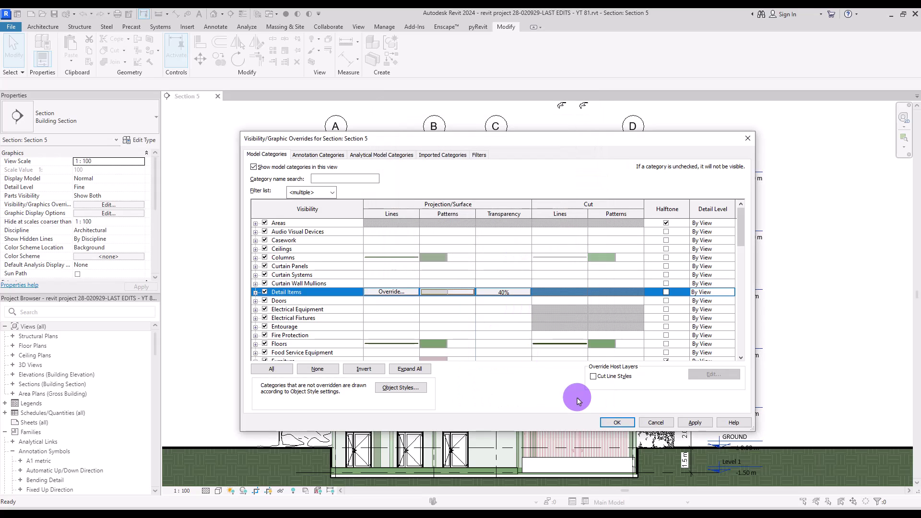
left_click(617, 422)
Step: Move the human figure beside the Level 2 sofa to in front of the door between grids A and B
left_click(479, 397)
left_click_drag(480, 397, 415, 393)
key("Escape")
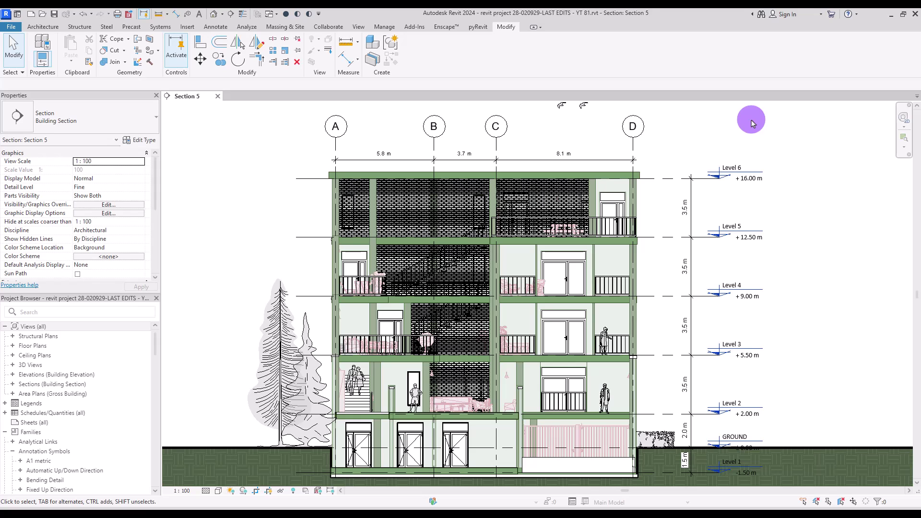
Step: Reopen the section's Visibility/Graphic Overrides, turn off the display of all annotation categories in this view, and apply the change
key("v")
key("g")
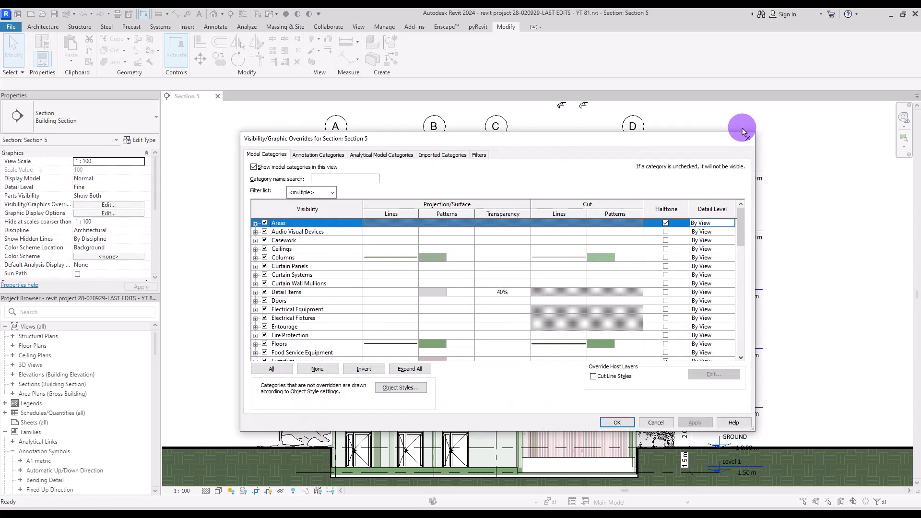
left_click(314, 155)
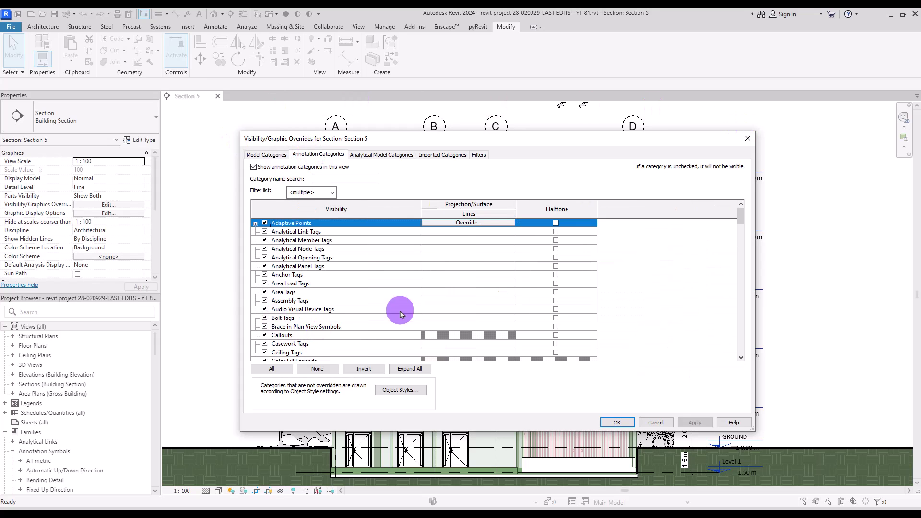
left_click_drag(739, 218, 751, 283)
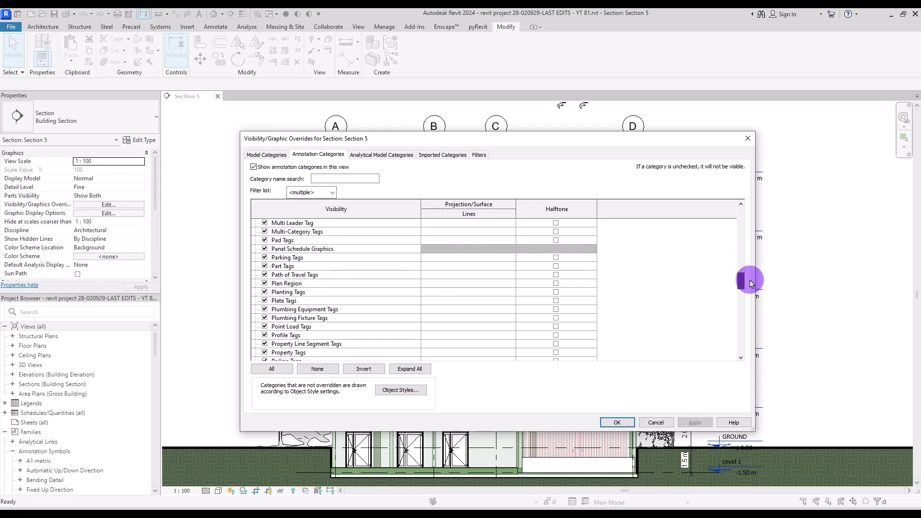
mouse_move(751, 283)
left_mouse_down()
mouse_move(743, 211)
mouse_move(738, 349)
mouse_move(739, 334)
left_mouse_up()
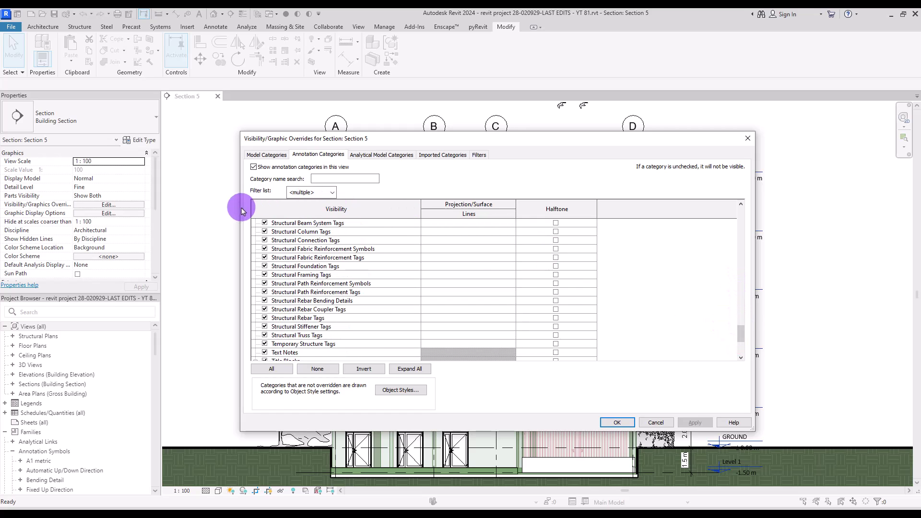
left_click(253, 168)
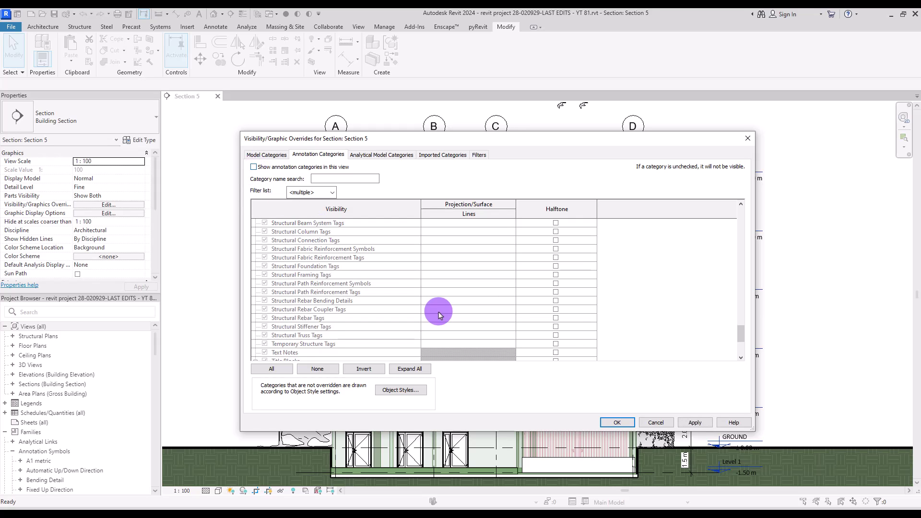
left_click(618, 422)
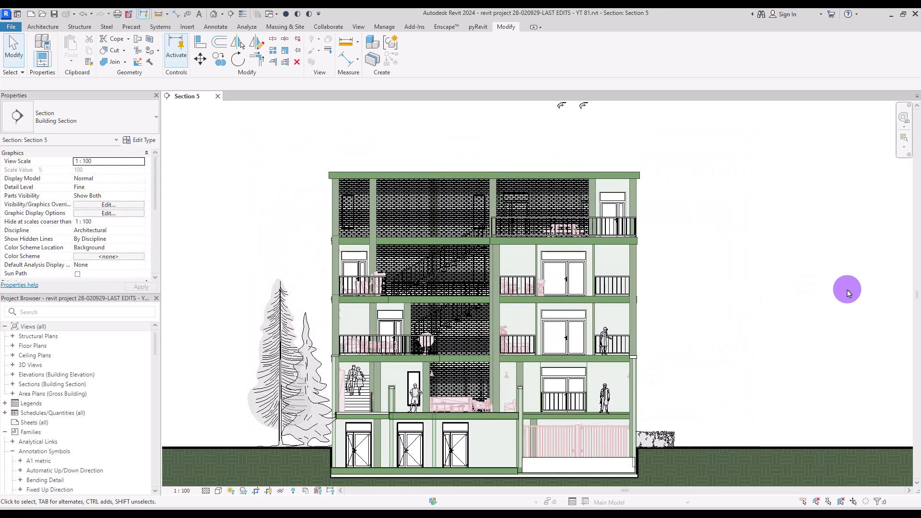
Step: Turn the annotation categories back on in the section's Visibility/Graphic Overrides, hide only the Grids category, and apply the change
key("v")
key("g")
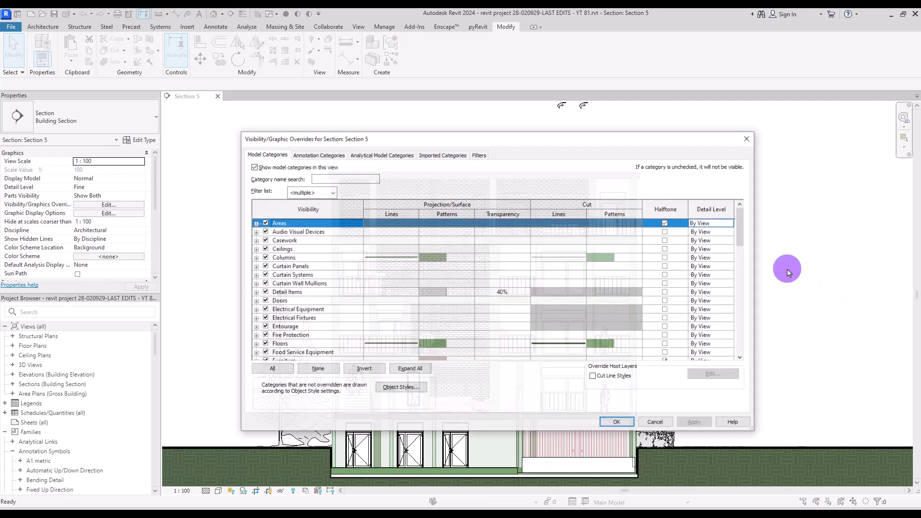
left_click(312, 155)
left_click(254, 167)
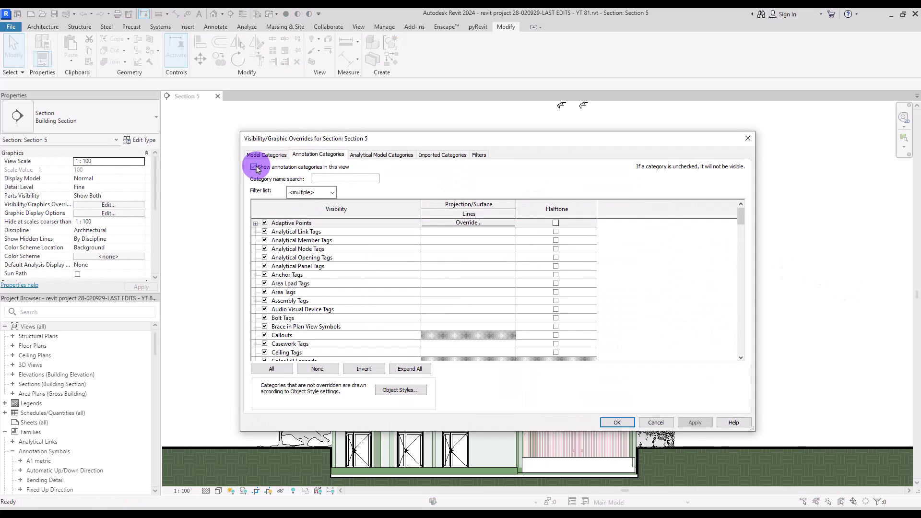
left_click(335, 343)
left_click_drag(741, 220, 741, 251)
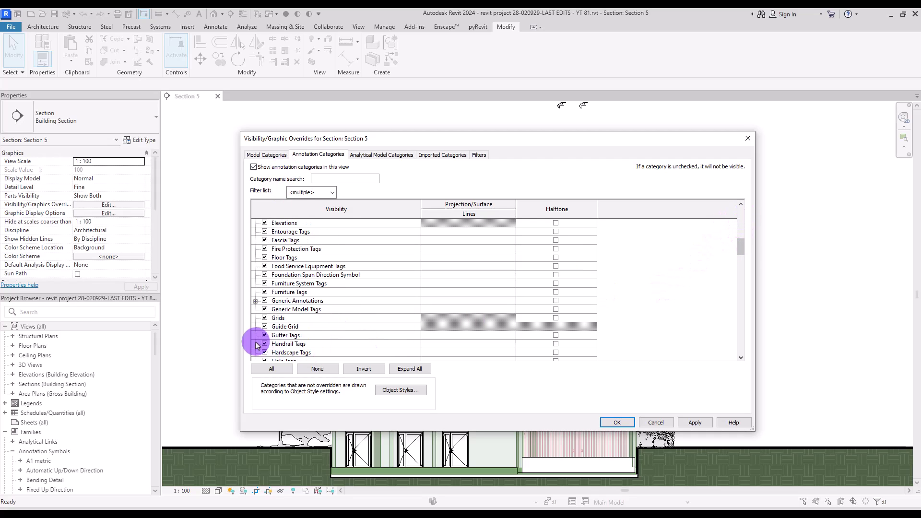
left_click(265, 317)
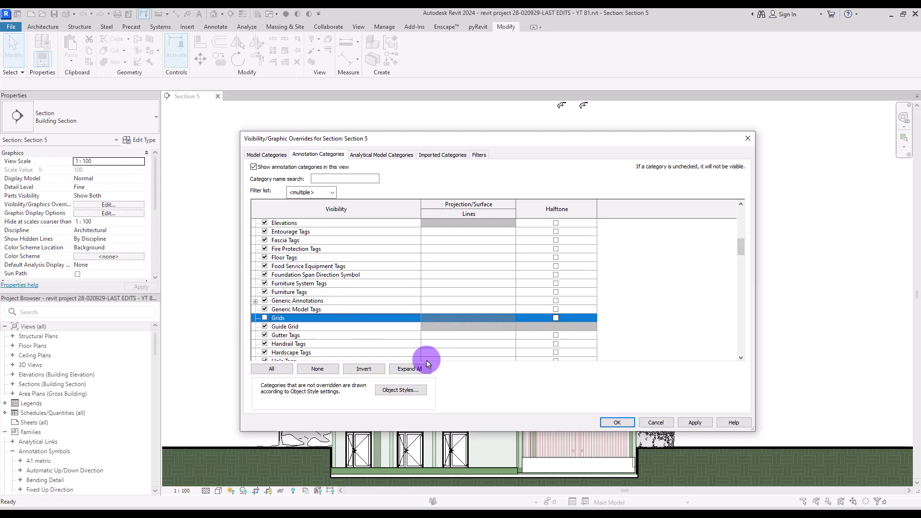
left_click(612, 423)
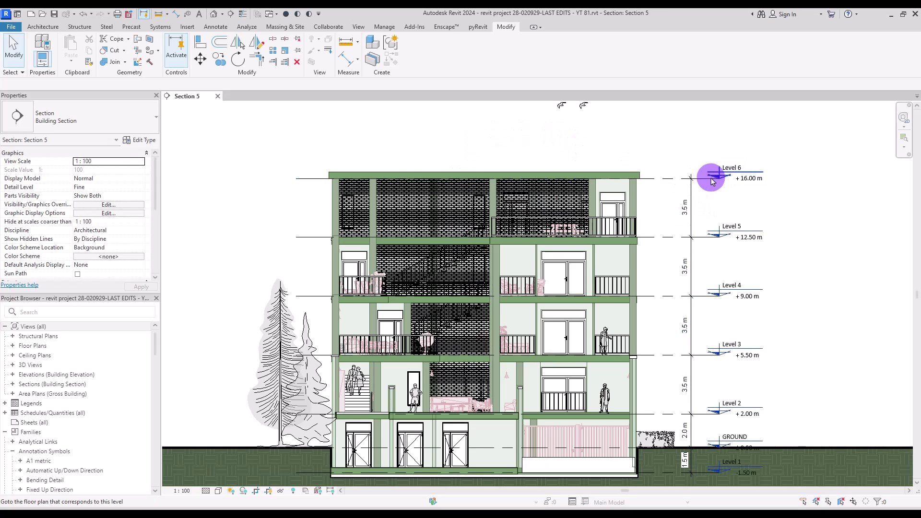
Step: Reopen the section's Visibility/Graphic Overrides and turn the Grids annotation category back on
key("v")
key("g")
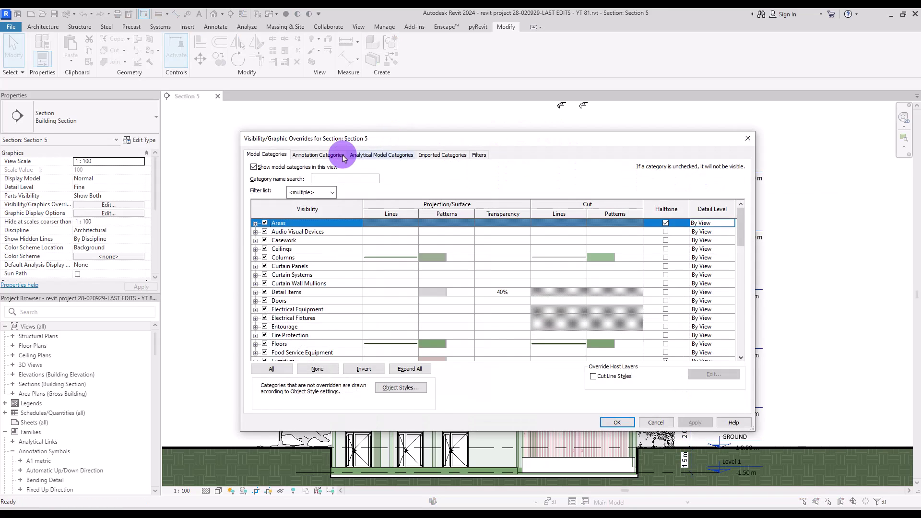
left_click(335, 155)
scroll(324, 278, "down", 10)
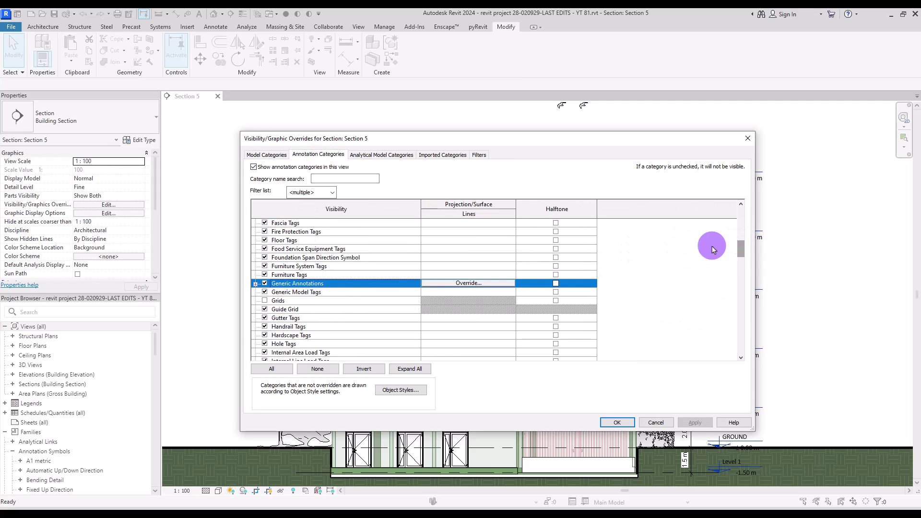
left_click(265, 301)
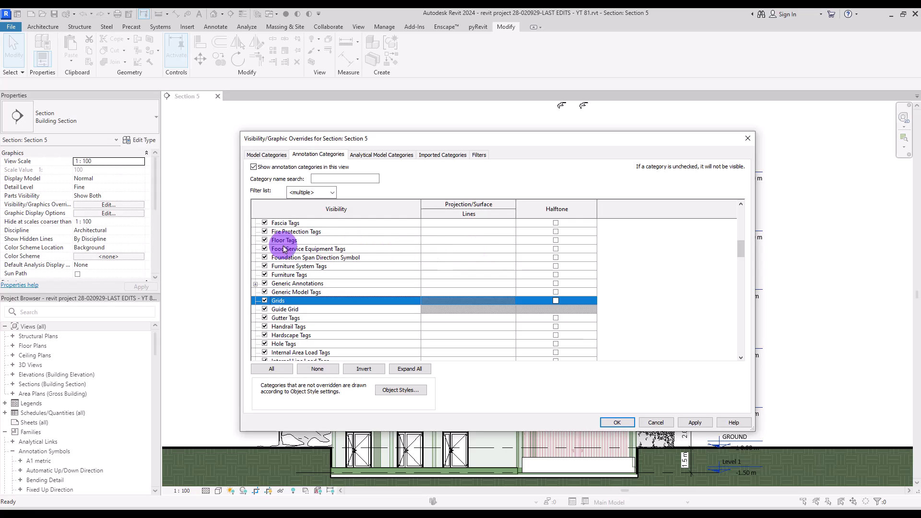
Step: Examine the projection line override options for Floor Tags, covering pattern, color and weight
left_click(507, 241)
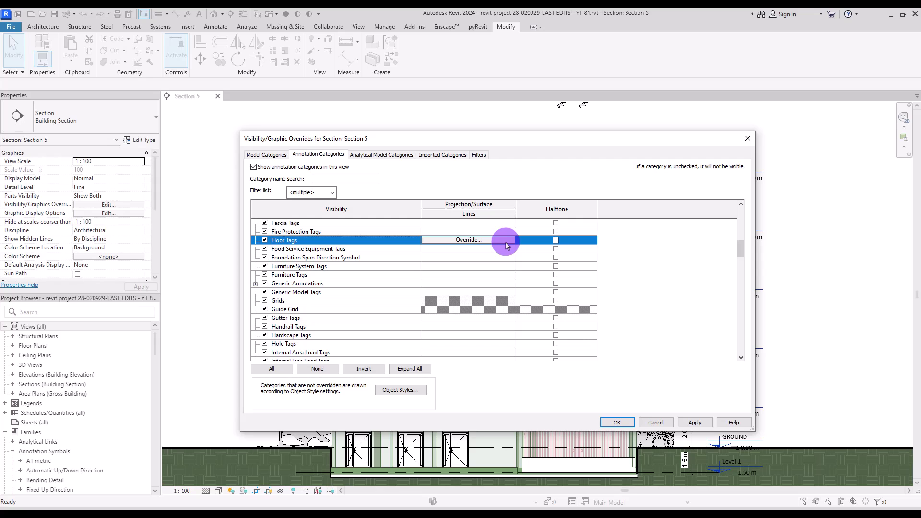
left_click(464, 240)
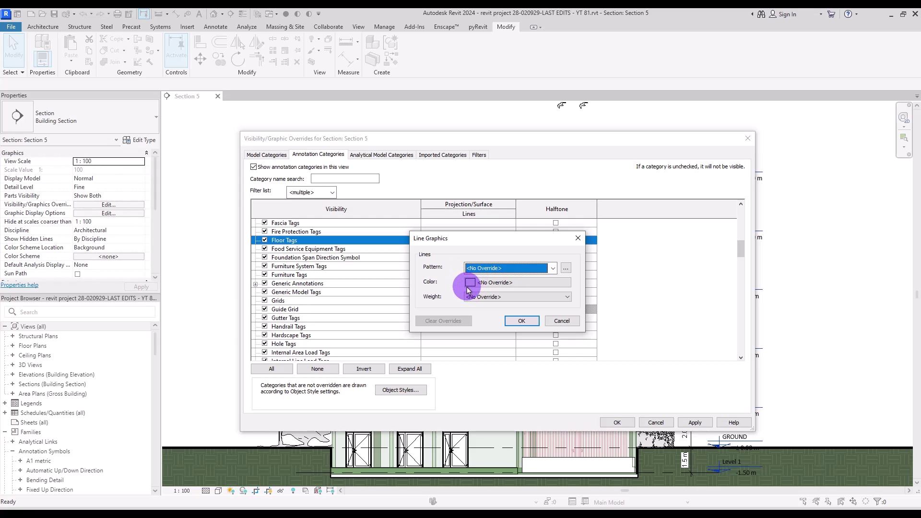
key("Escape")
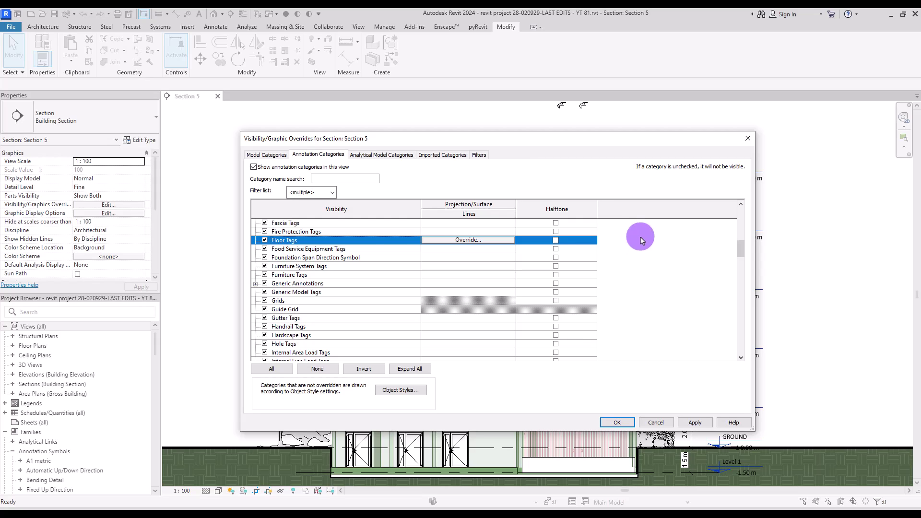
Step: Inspect the Grid Heads line color in the annotation Object Styles, and apply the grid visibility change to the section
left_click(401, 389)
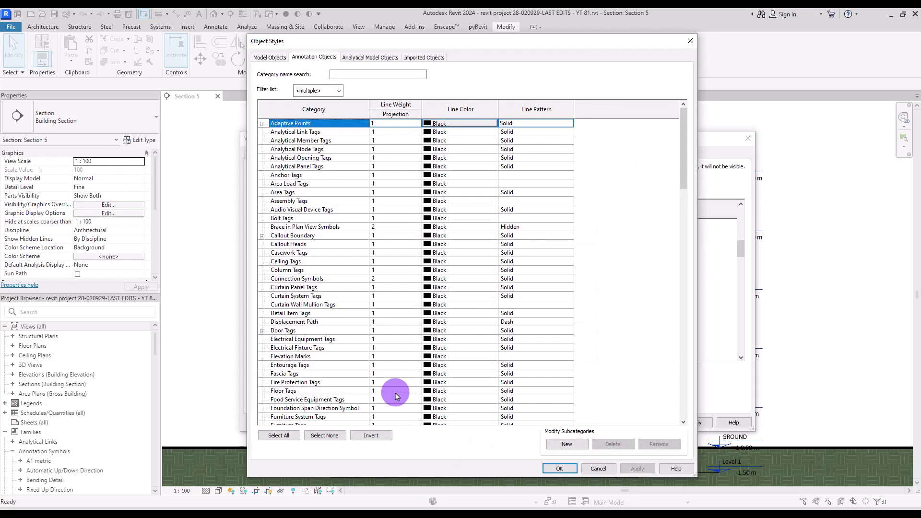
left_click(324, 305)
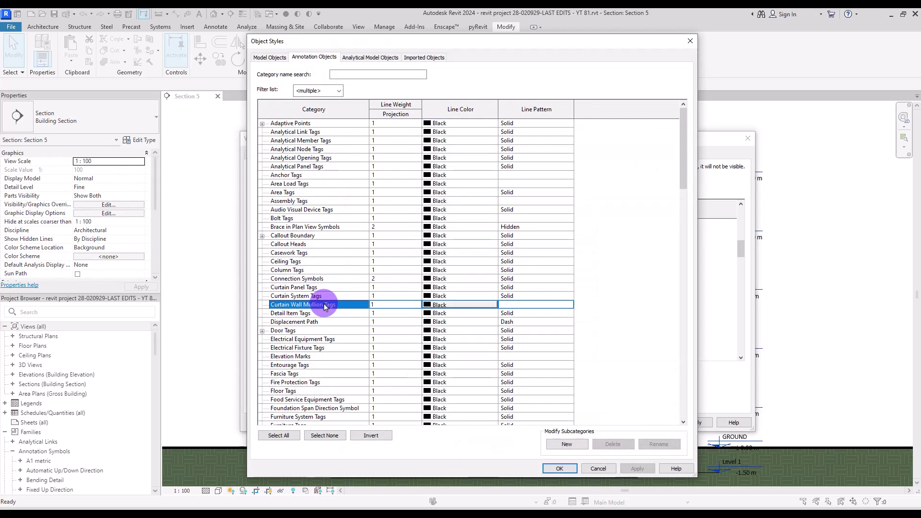
key("Down")
key("Down")
key("Down")
key("Down")
key("Down")
key("Down")
key("Down")
key("Down")
key("Down")
key("Down")
key("Down")
key("Down")
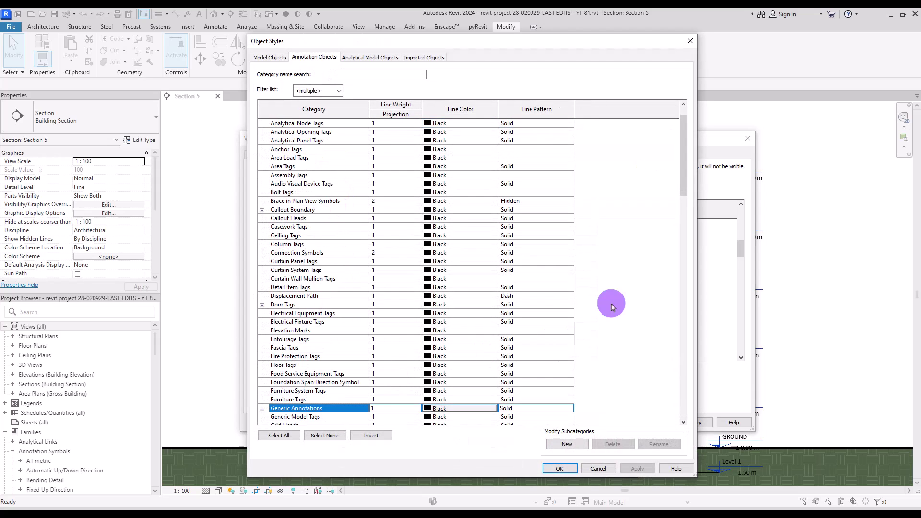
left_click_drag(685, 130, 682, 210)
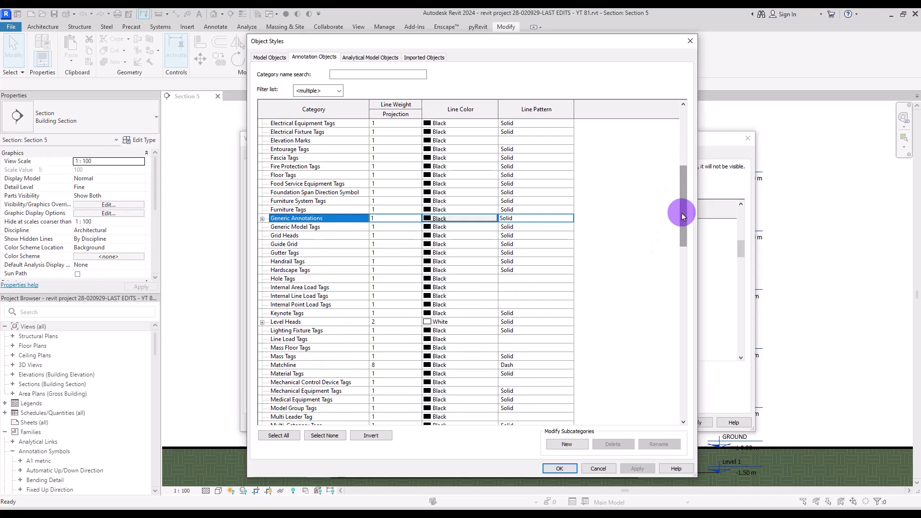
left_click(296, 235)
left_click(436, 236)
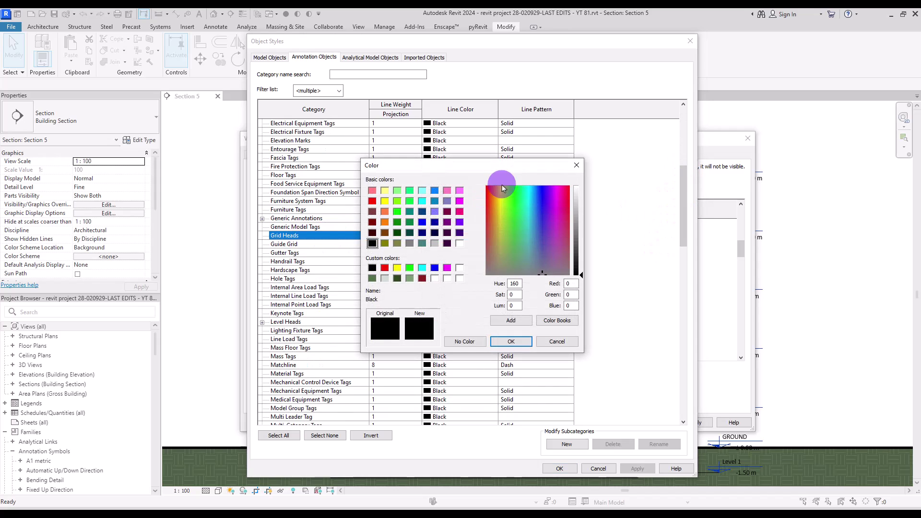
left_click(582, 160)
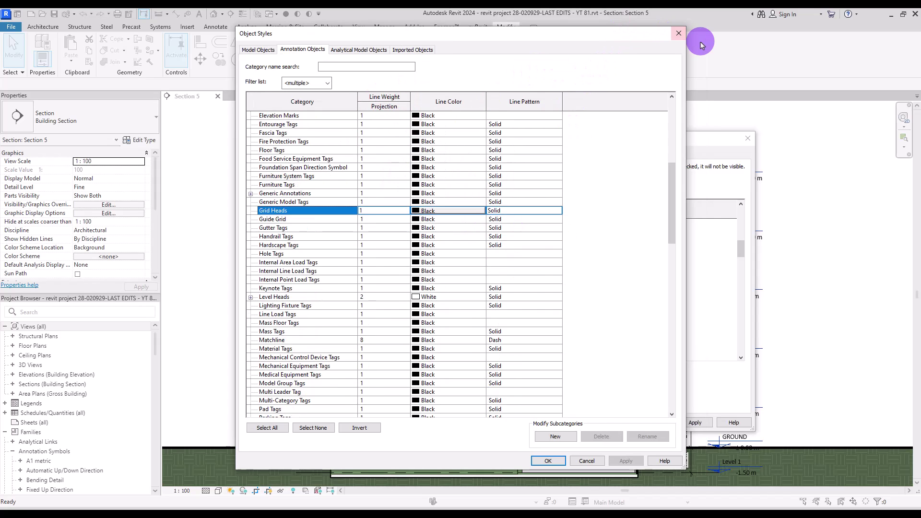
left_click(690, 40)
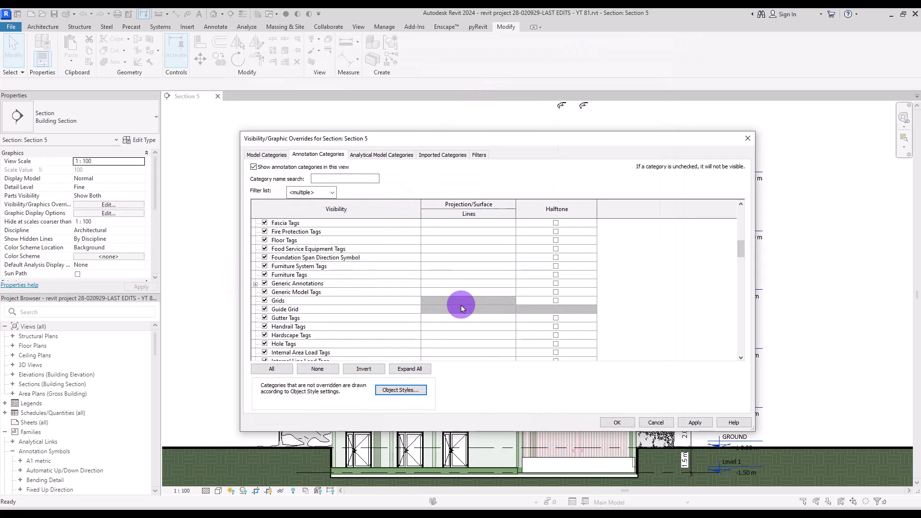
left_click(617, 423)
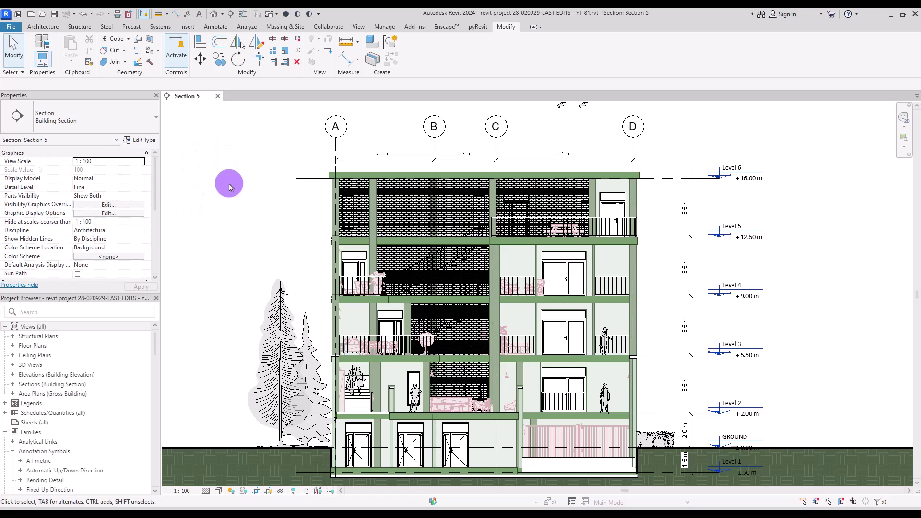
Step: Turn off the display of all annotation categories in the section through Visibility/Graphic Overrides and apply it
key("v")
key("g")
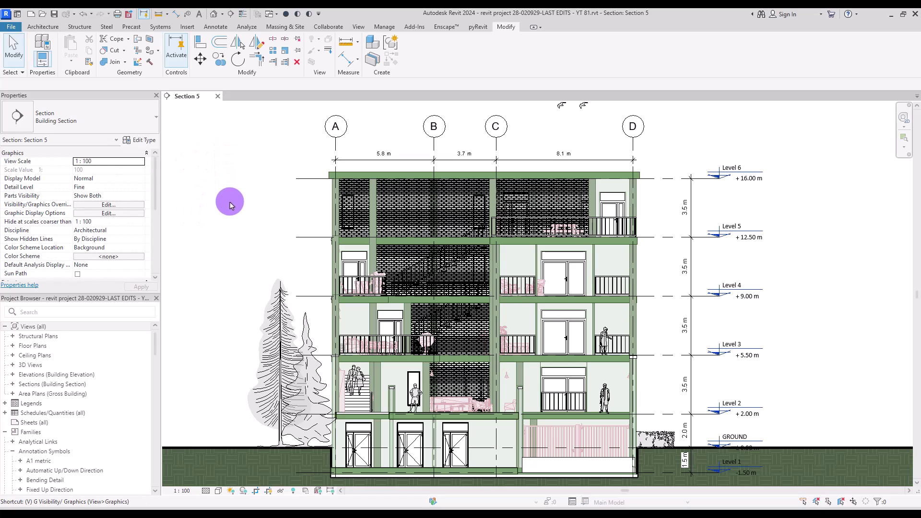
left_click(307, 155)
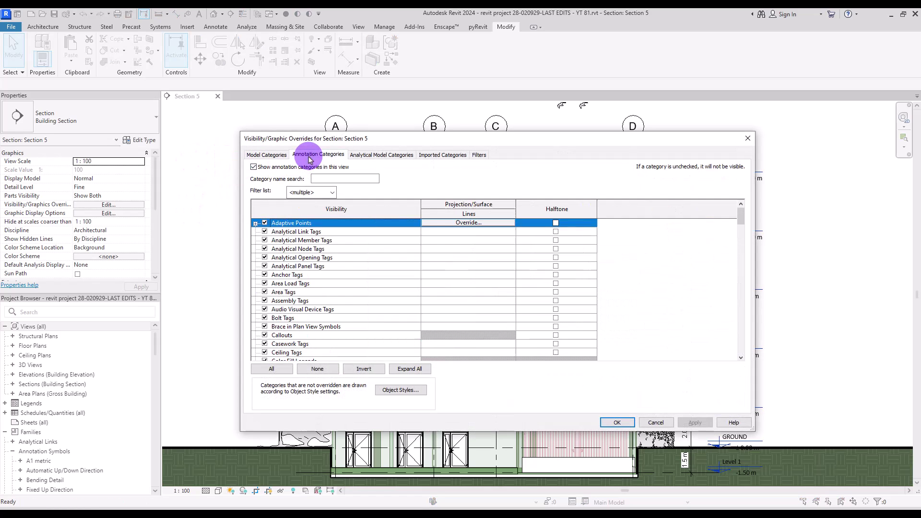
left_click(254, 167)
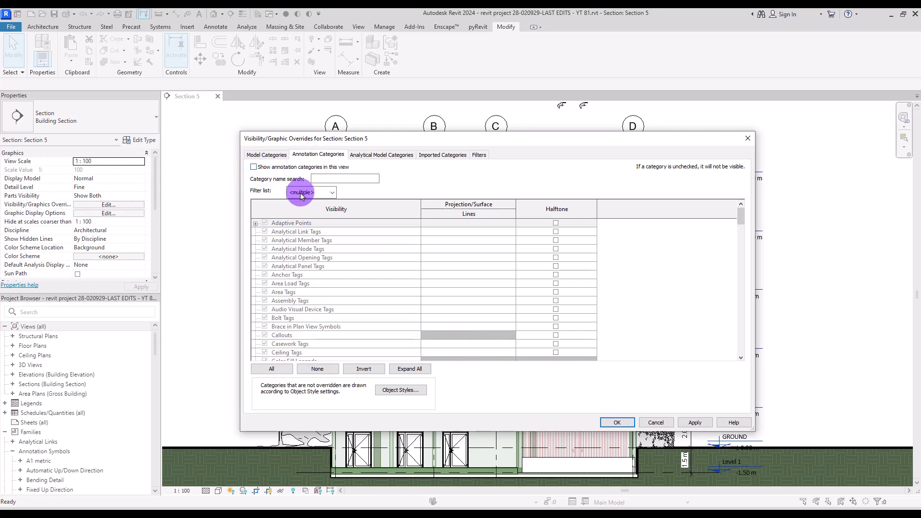
left_click(616, 422)
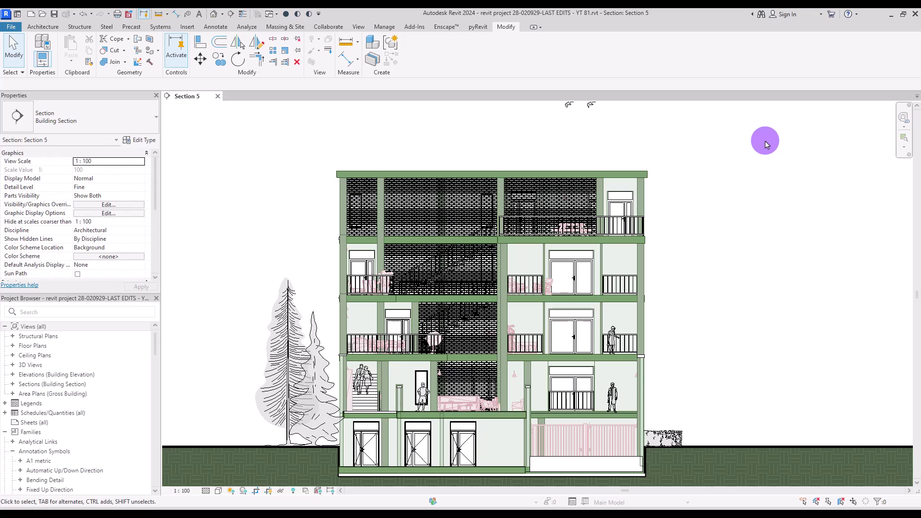
Step: Override the projection line color of the three selected double doors on Levels 2 to 4, in this view only, with RGB 080-114-071
key("v")
key("g")
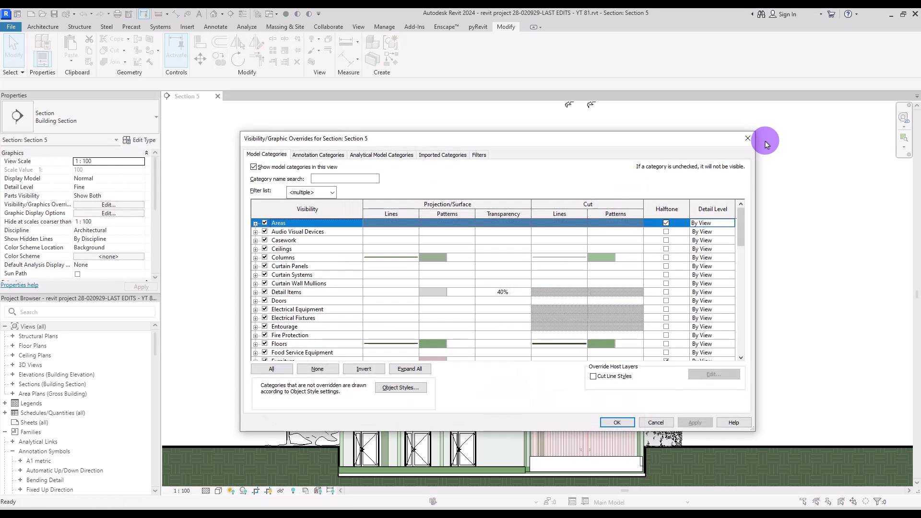
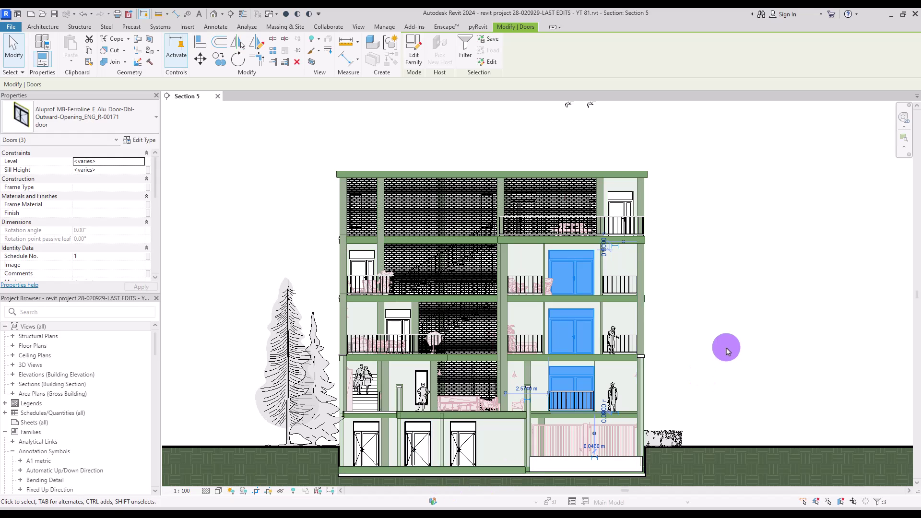
left_click(319, 51)
left_click(330, 63)
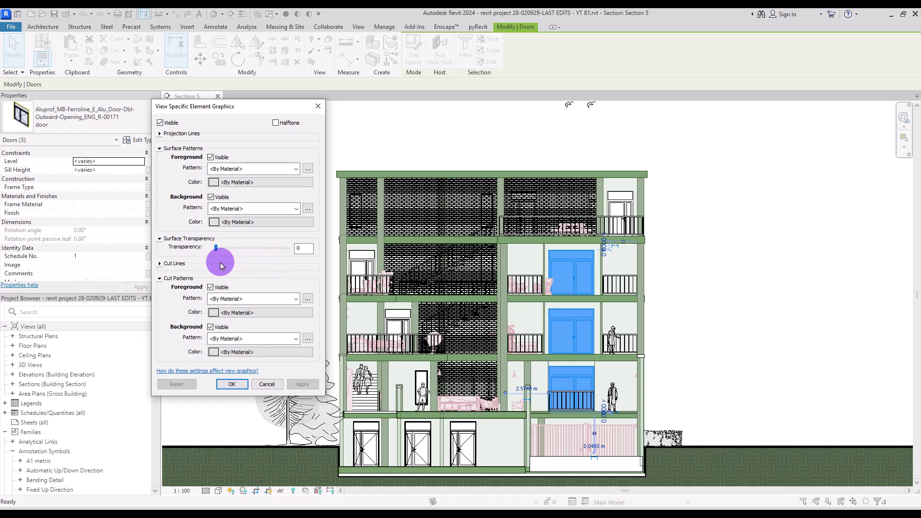
left_click(161, 134)
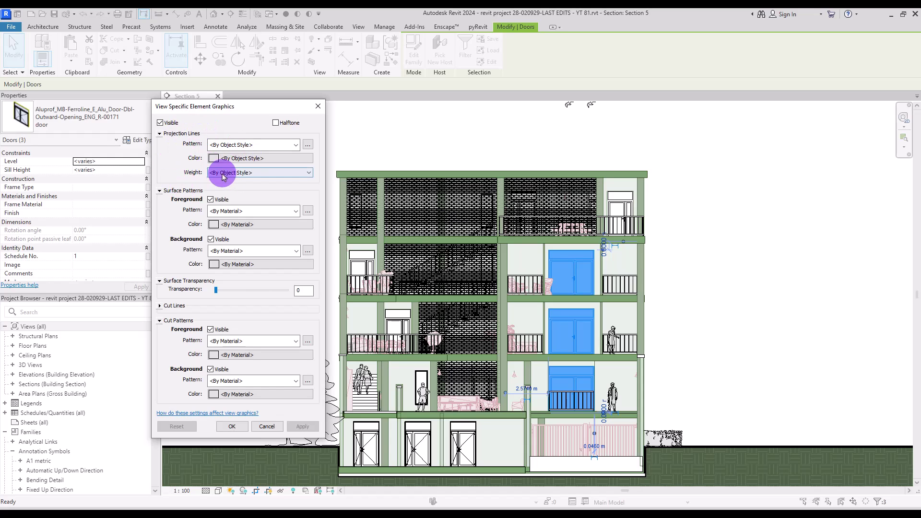
left_click(213, 158)
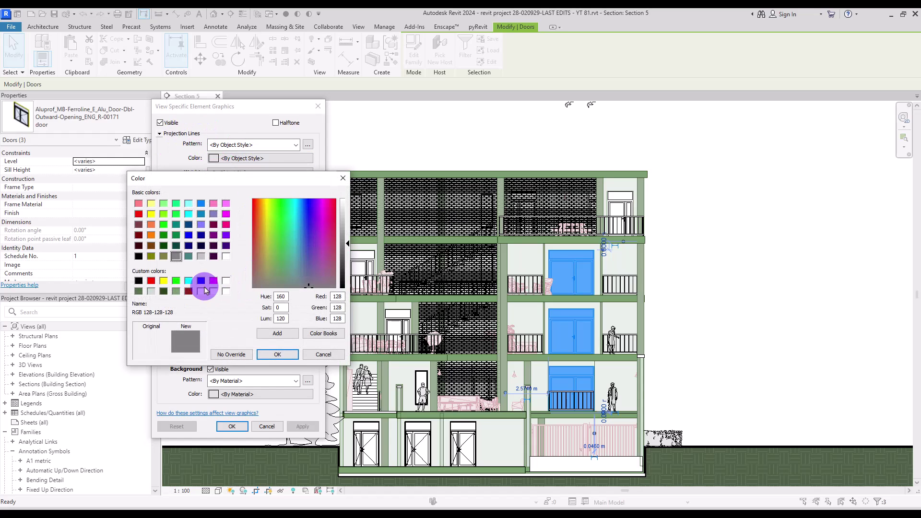
left_click(138, 291)
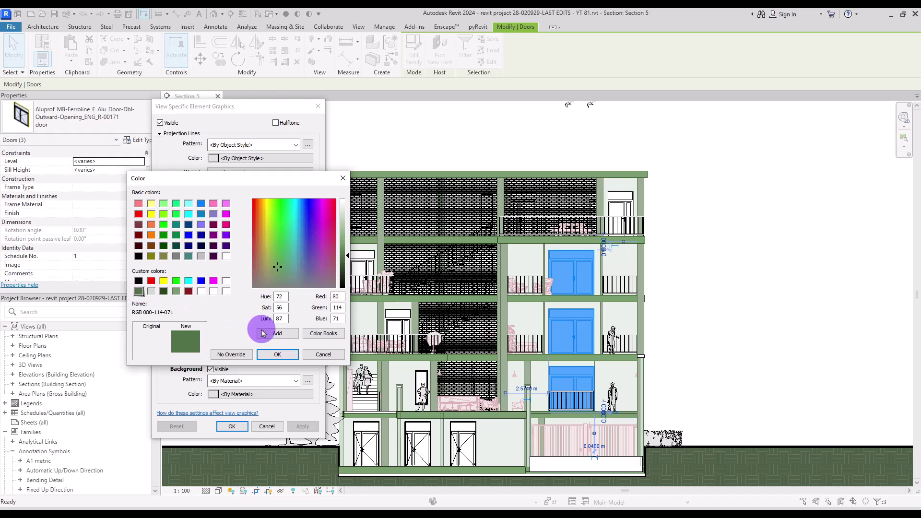
left_click(272, 354)
Step: Set the selected doors' projection lines to weight 1 and the Solid line pattern
left_click(219, 172)
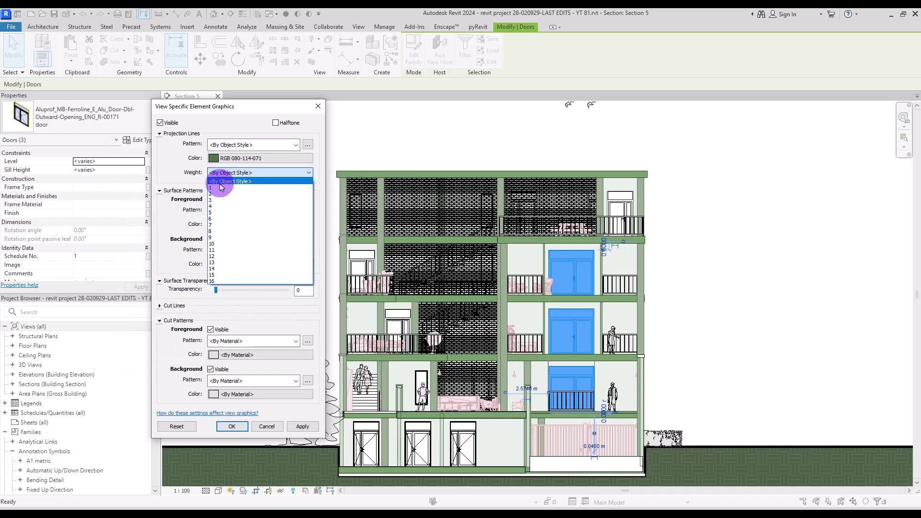
left_click(214, 187)
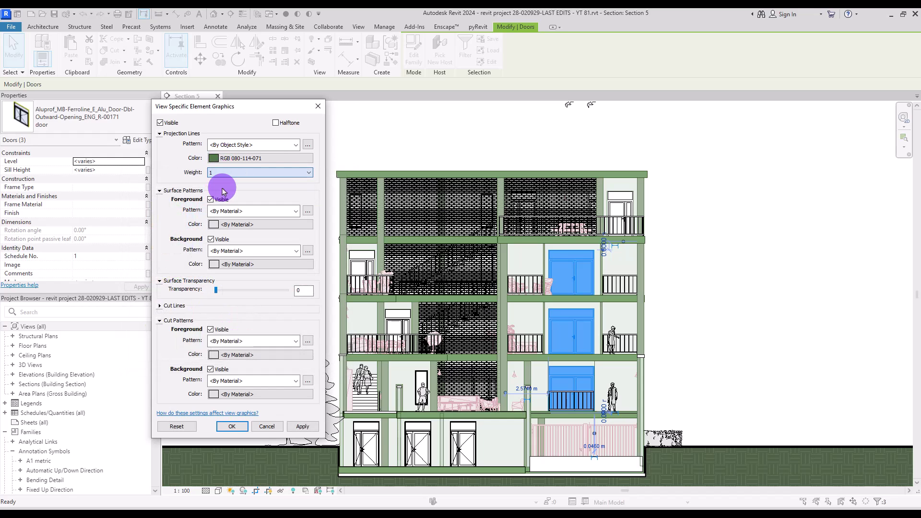
left_click(296, 145)
left_click(287, 156)
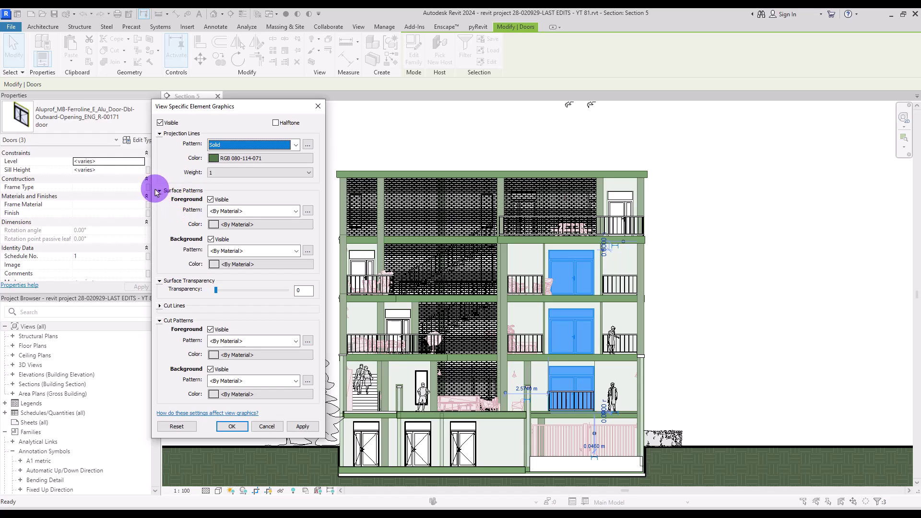
Step: Set the selected doors' surface foreground pattern color to light green RGB 203-220-206
left_click(214, 224)
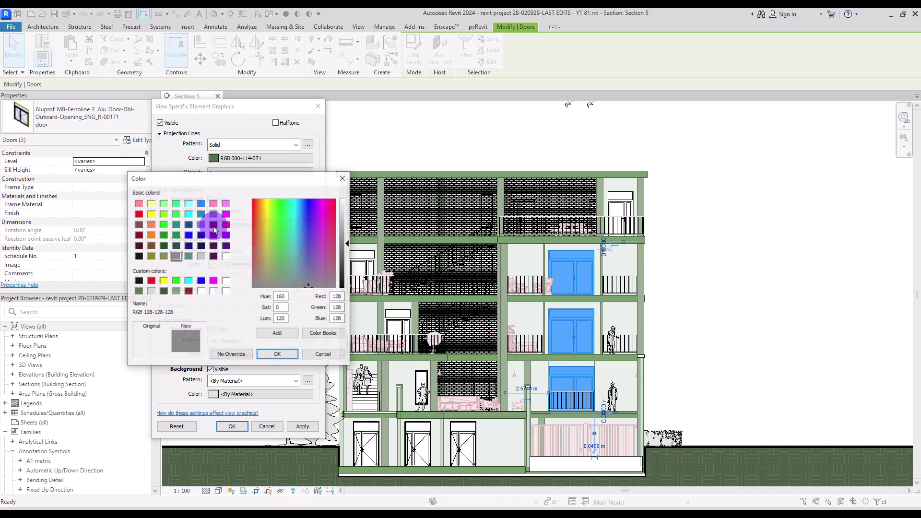
left_click(152, 291)
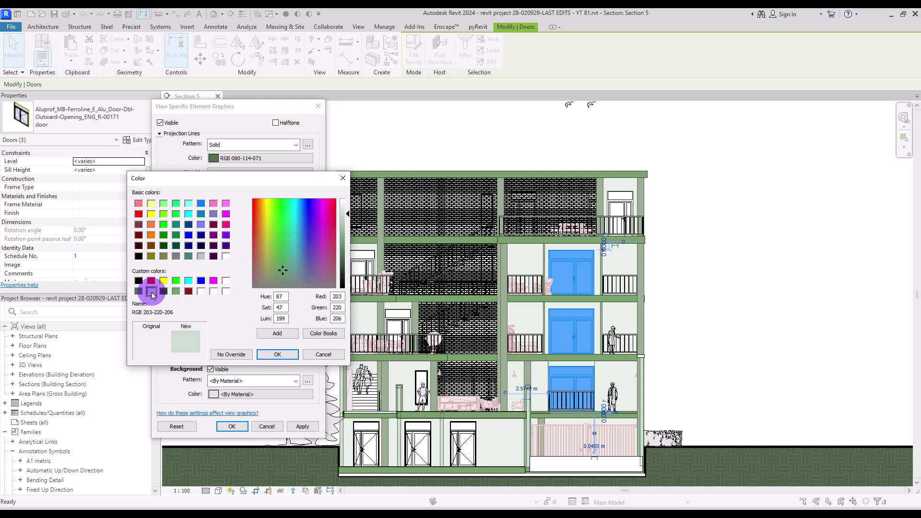
left_click(283, 354)
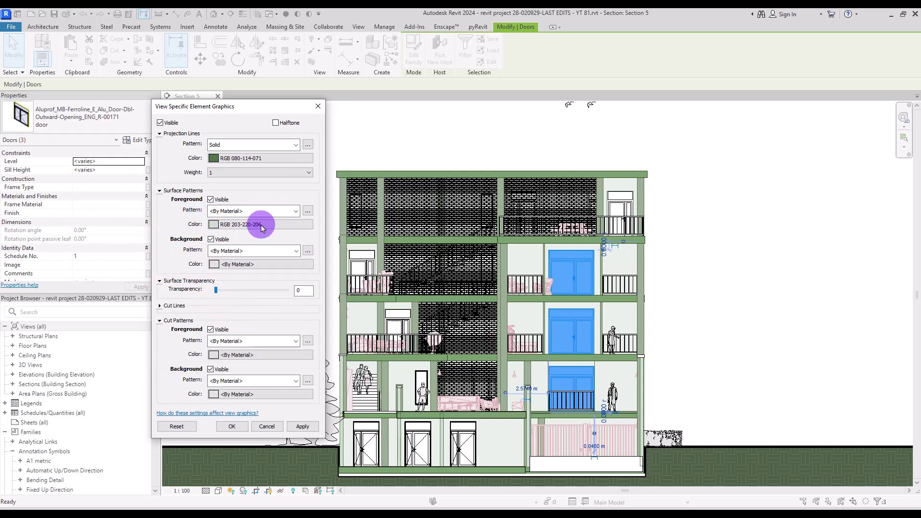
Step: Give the selected doors a solid fill surface foreground pattern with 20 surface transparency and apply the overrides
left_click(296, 211)
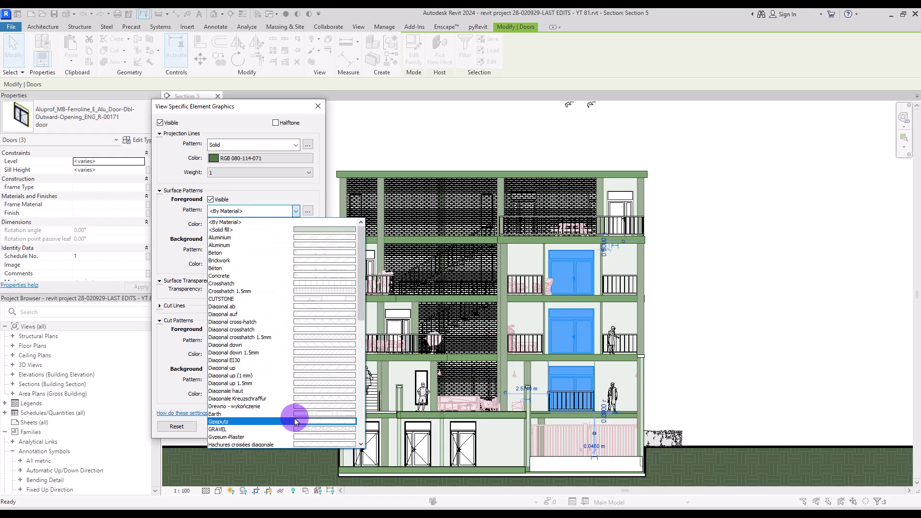
left_click(286, 229)
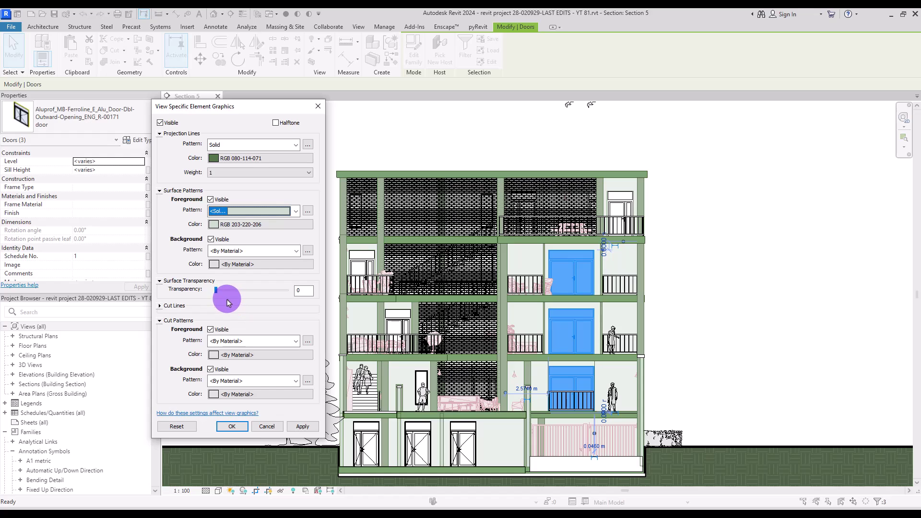
left_click_drag(220, 293, 235, 304)
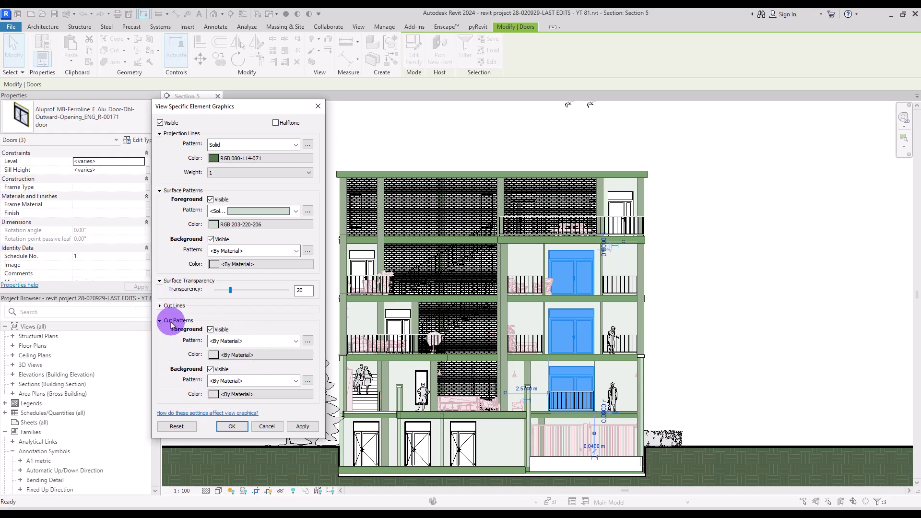
left_click(230, 426)
left_click(745, 233)
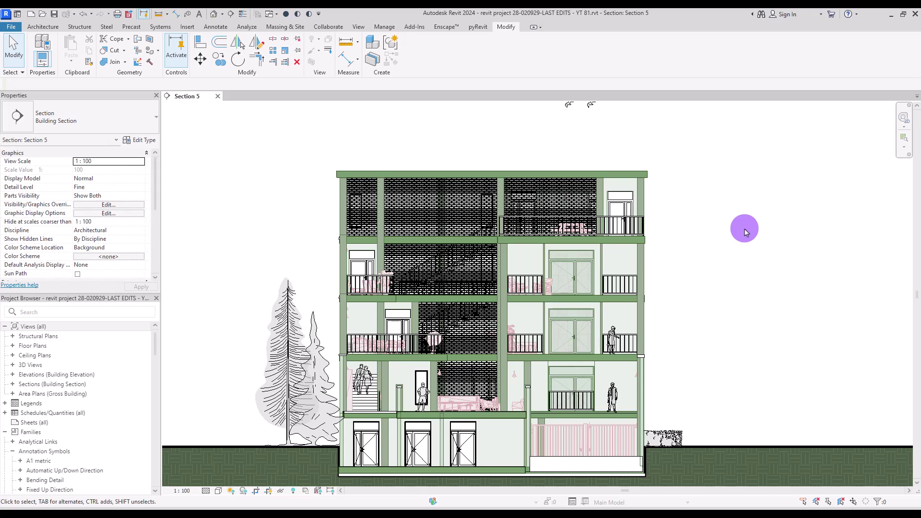
Step: Open the section's Graphic Display Options and turn on Cast Shadows and Show Ambient Shadows
scroll(341, 148, "down", 1)
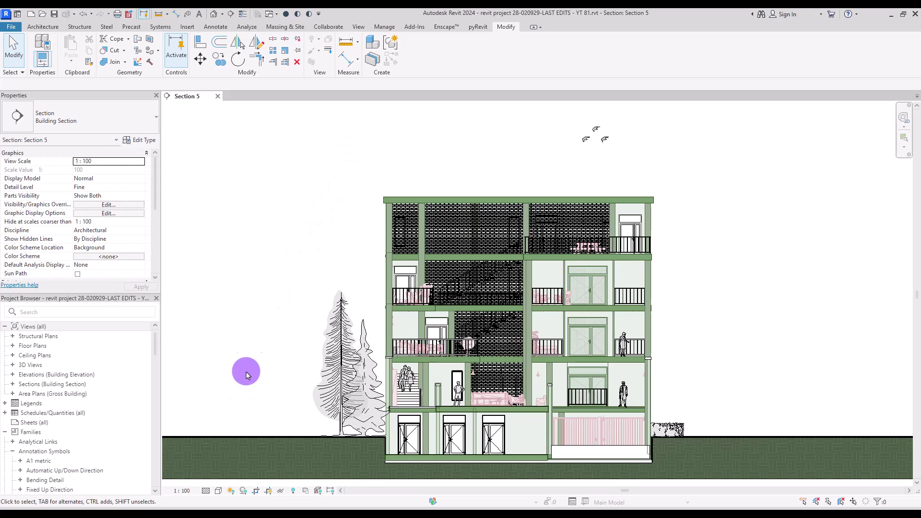
left_click(219, 491)
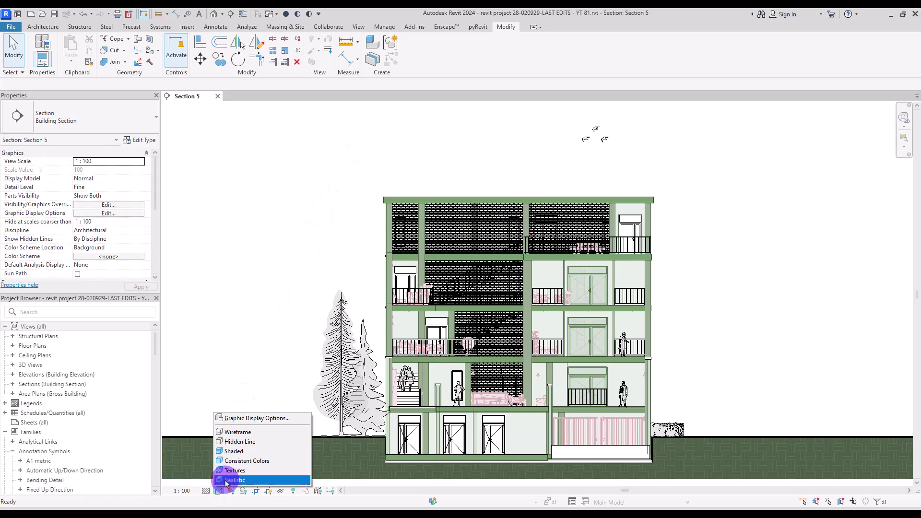
left_click(245, 421)
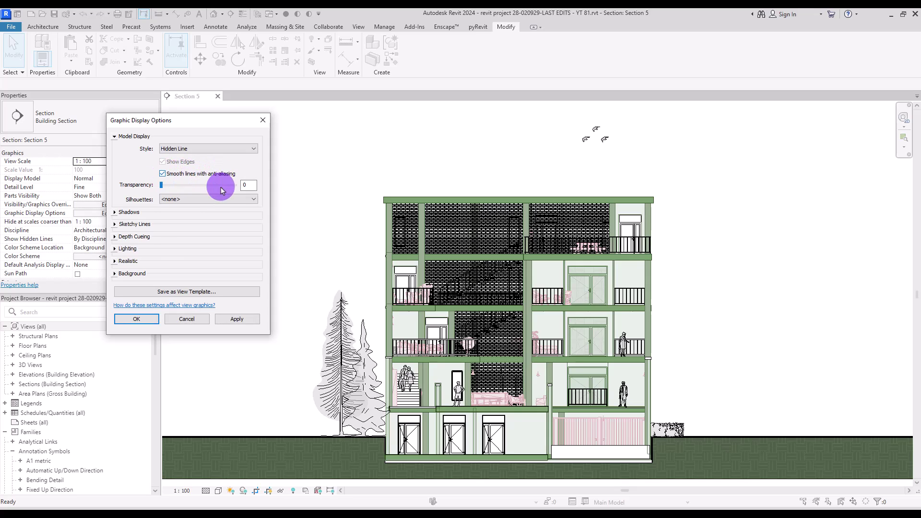
left_click(114, 213)
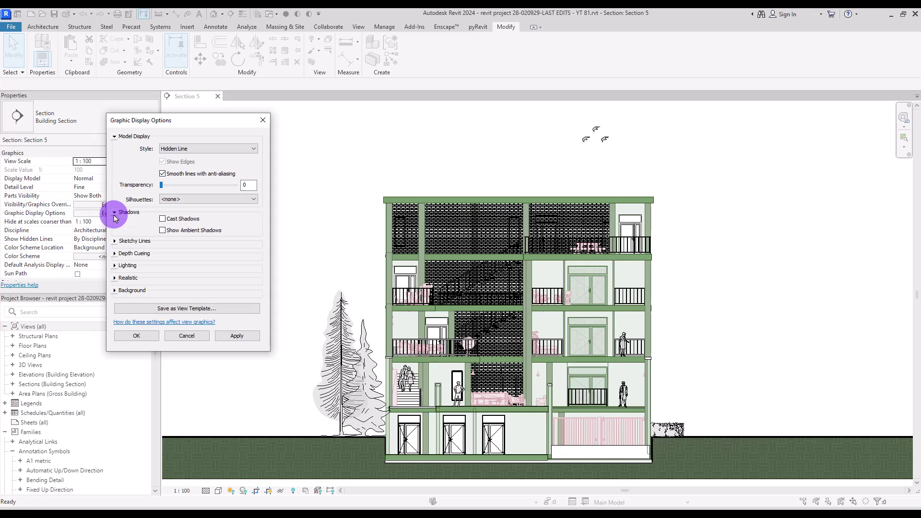
left_click(163, 219)
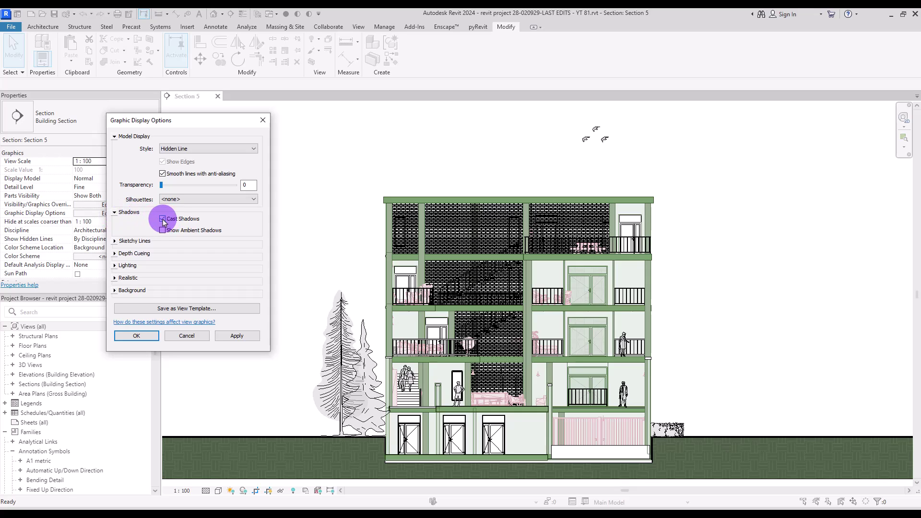
Step: Enable Sketchy Lines for the section with Jitter 2 and Extension 2
left_click(114, 241)
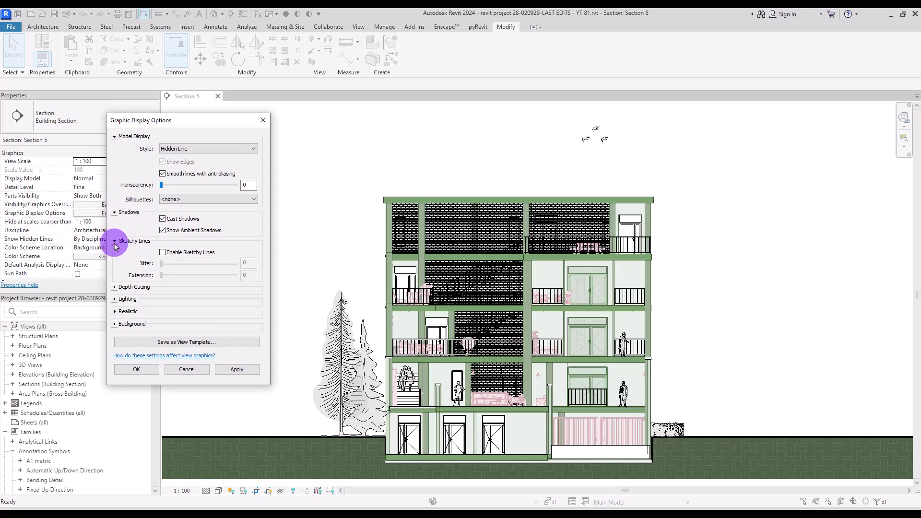
left_click(162, 253)
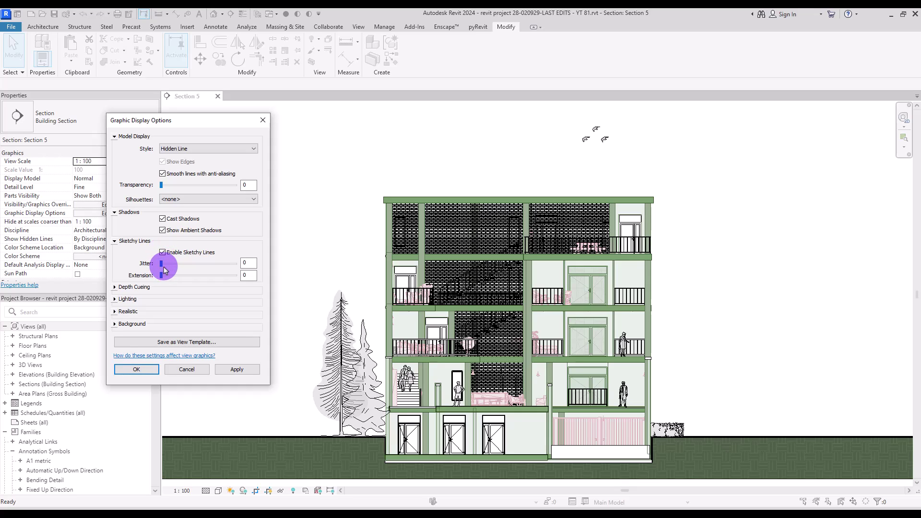
mouse_move(161, 268)
left_mouse_down()
mouse_move(176, 264)
mouse_move(172, 278)
left_mouse_up()
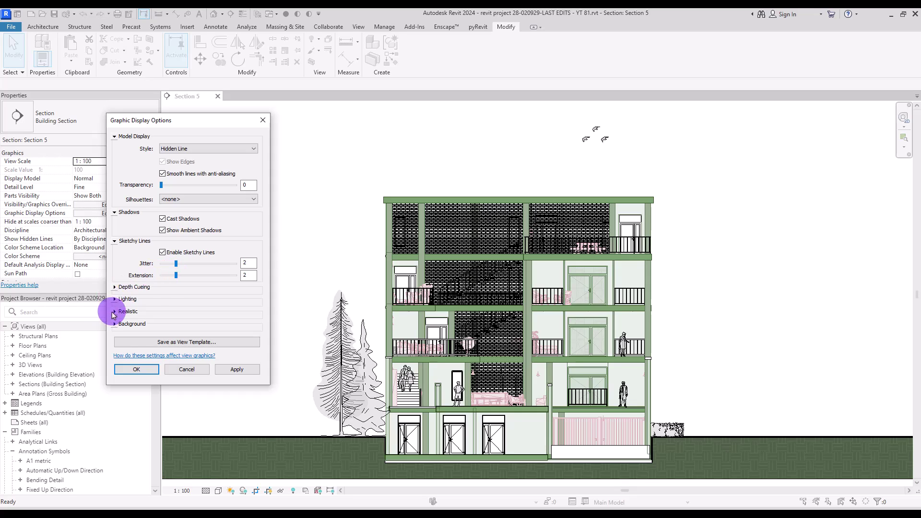
Step: Turn on Show Depth under depth cueing and set the Ambient Light to 71
left_click(119, 287)
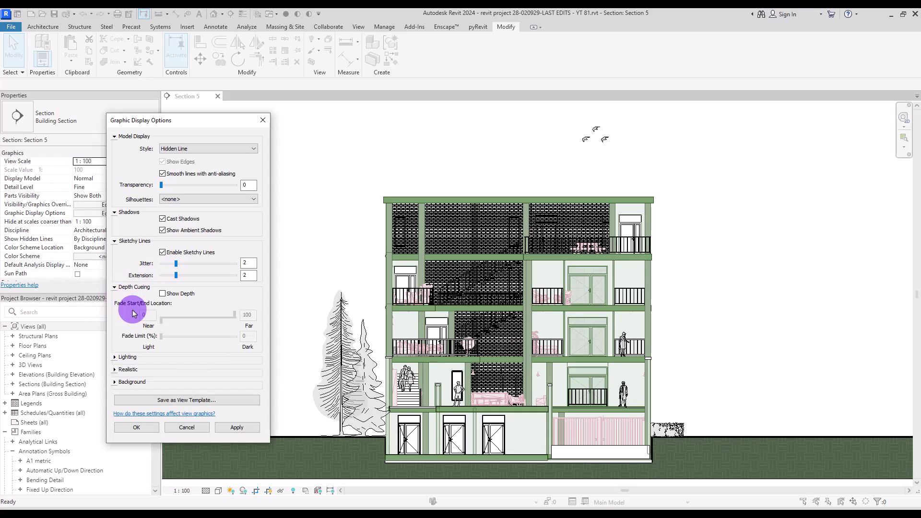
left_click(163, 294)
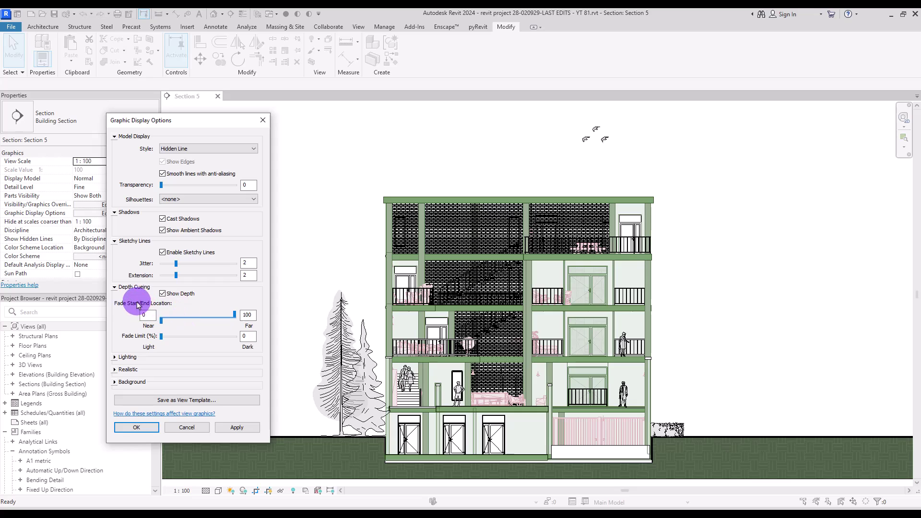
left_click_drag(185, 124, 235, 72)
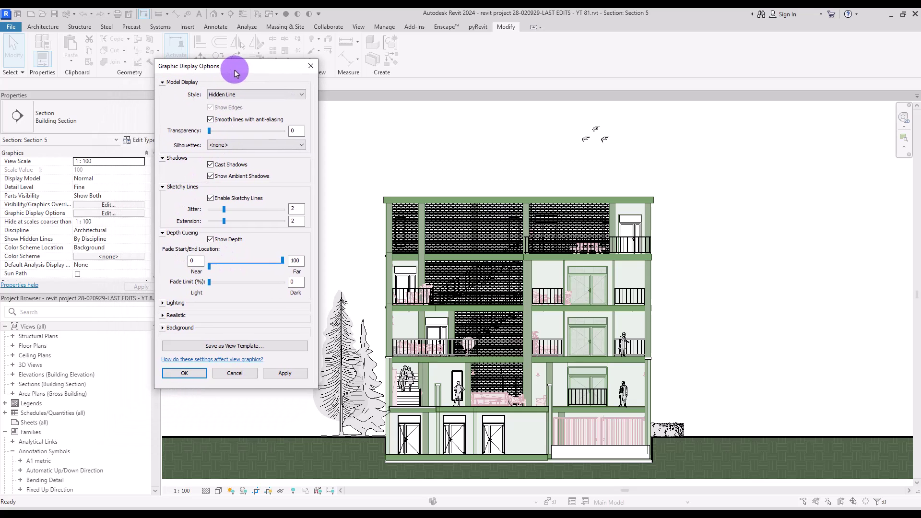
left_click(162, 303)
left_click_drag(209, 373, 262, 380)
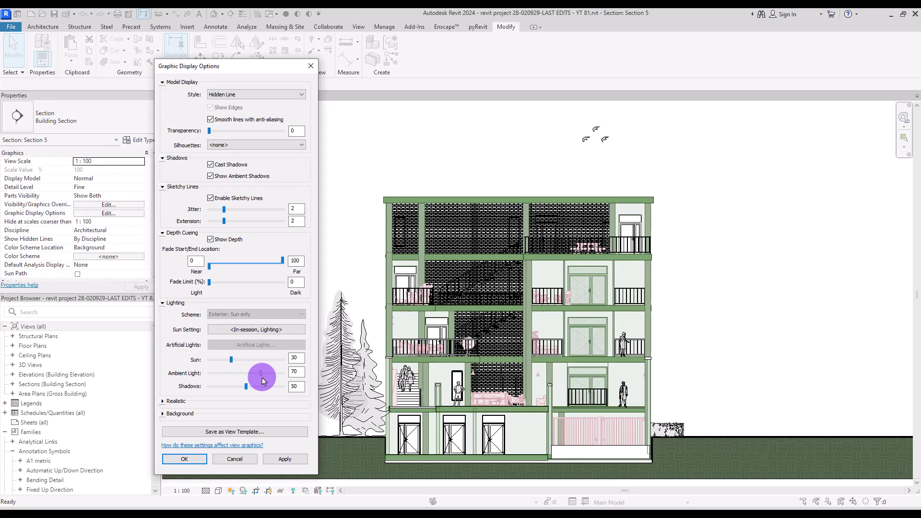
Step: Set the view background to the downloaded Unsplash texture JPG, keeping the Stretch scale, and apply the graphic display options
left_click(162, 413)
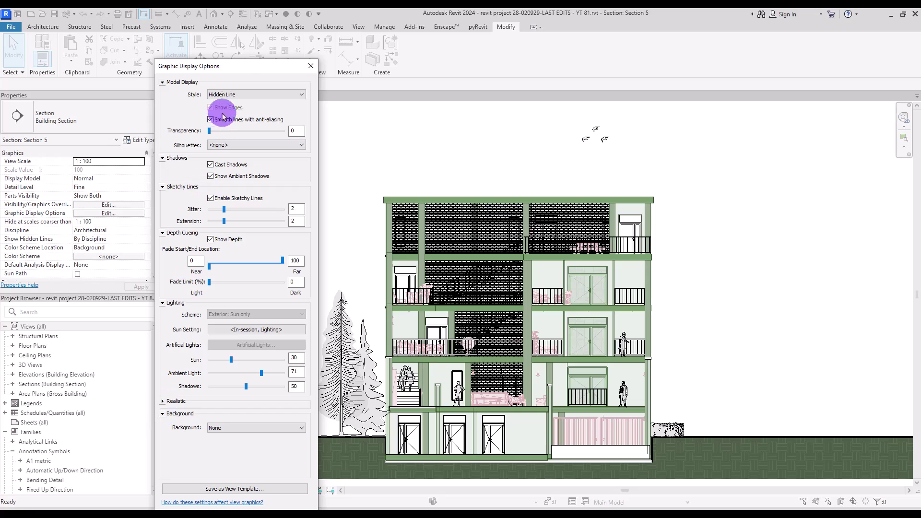
left_click_drag(241, 68, 238, 26)
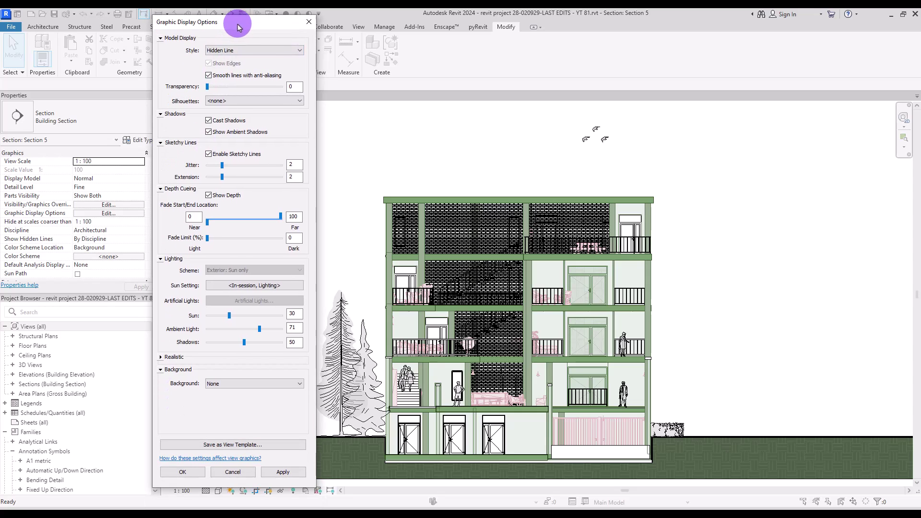
left_click(239, 384)
left_click(240, 412)
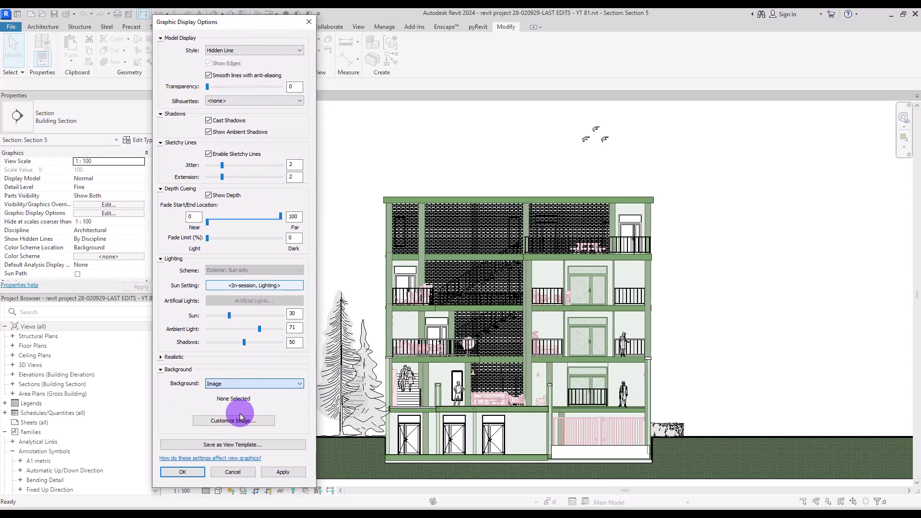
left_click(227, 421)
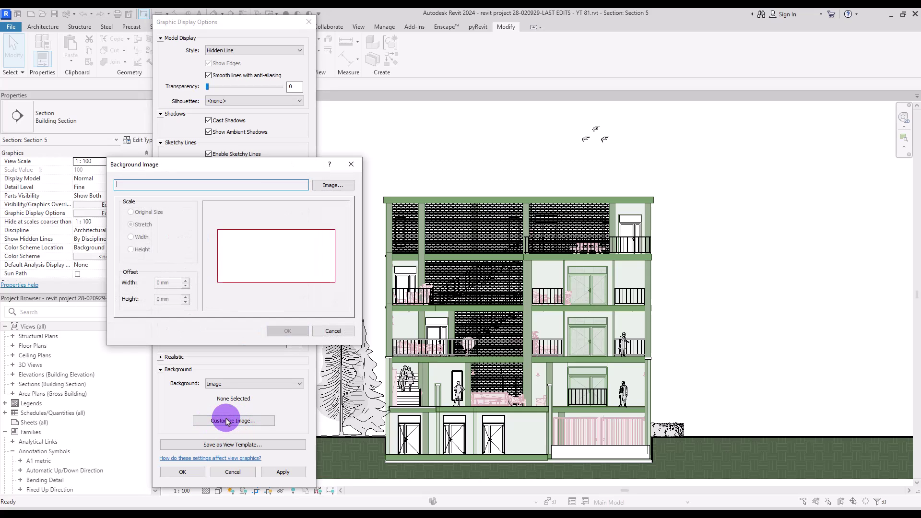
left_click(328, 186)
double_click(117, 113)
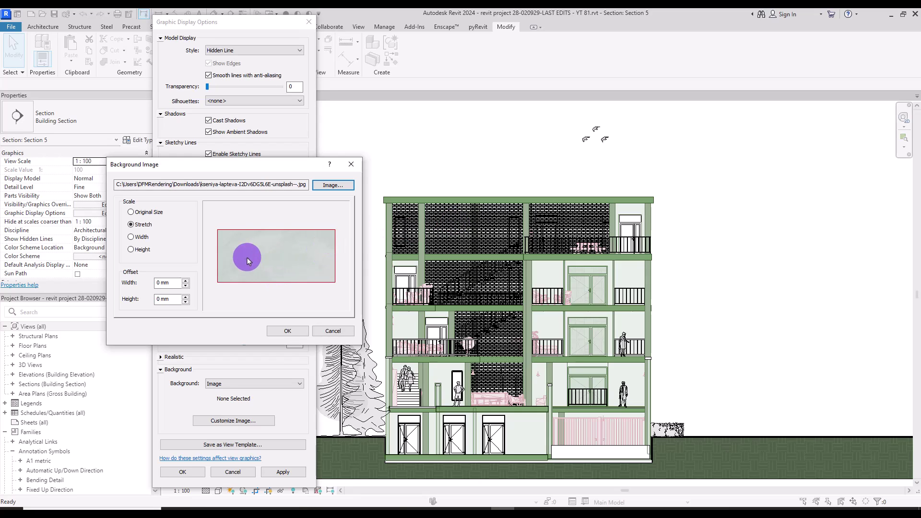
left_click(288, 332)
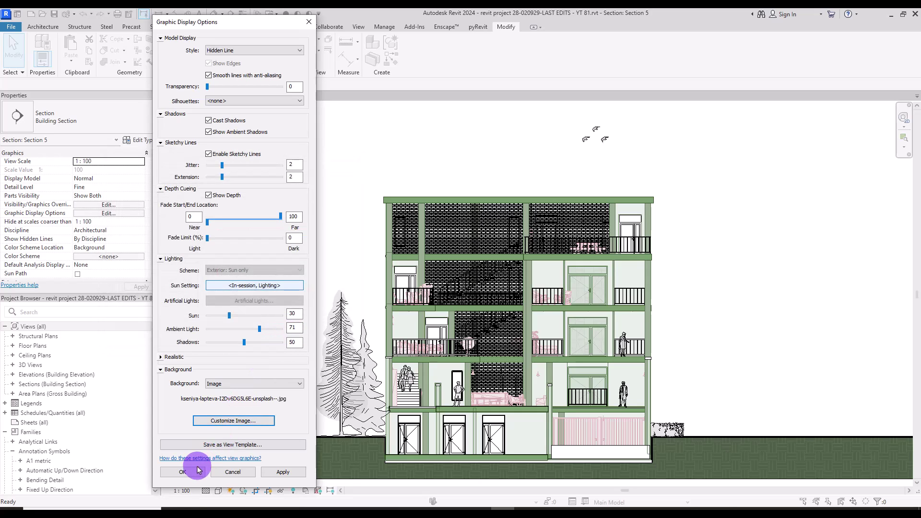
left_click(183, 472)
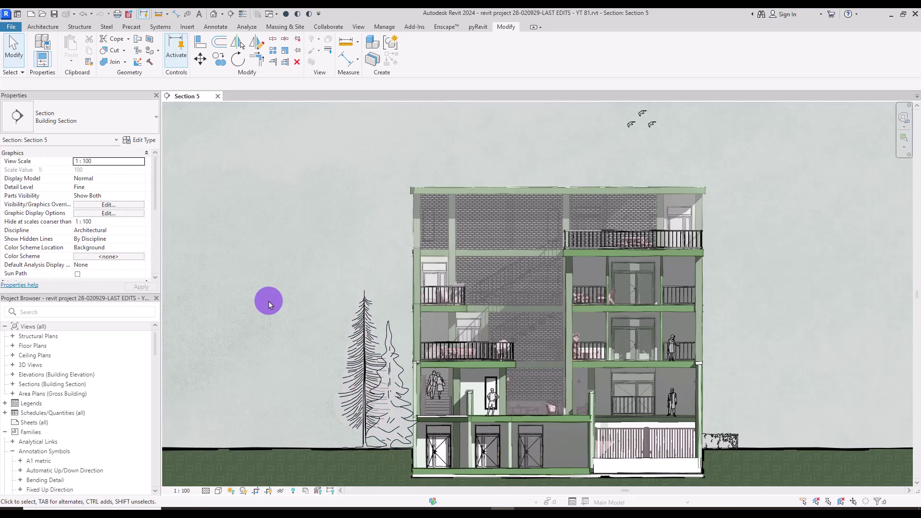
scroll(436, 263, "up", 5)
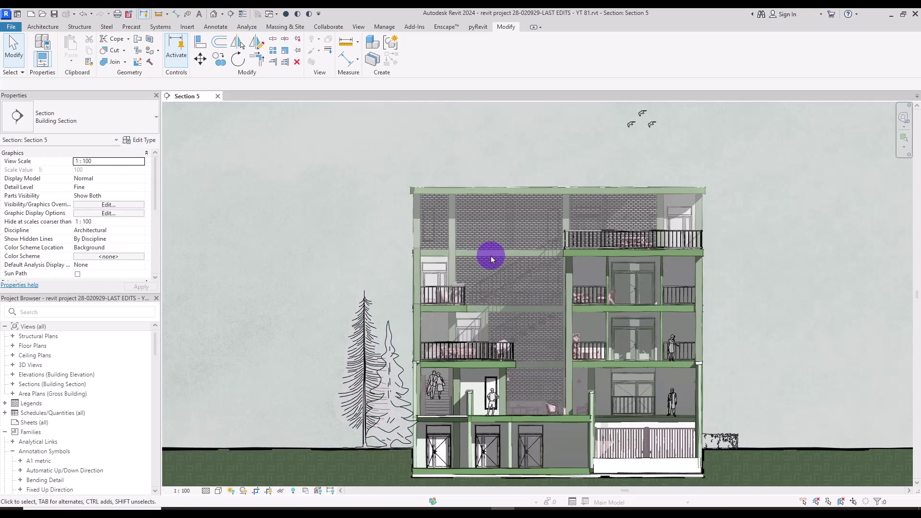
middle_click_drag(827, 168, 841, 309)
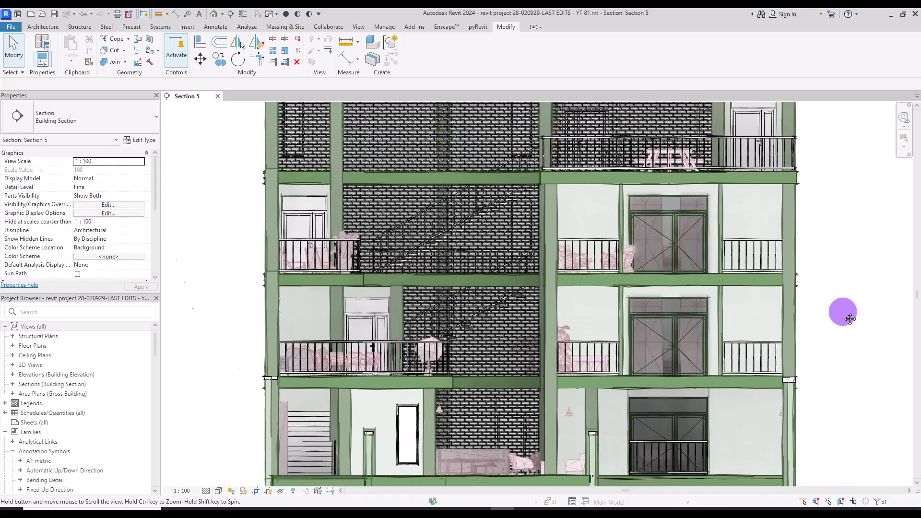
middle_click_drag(822, 150, 841, 233)
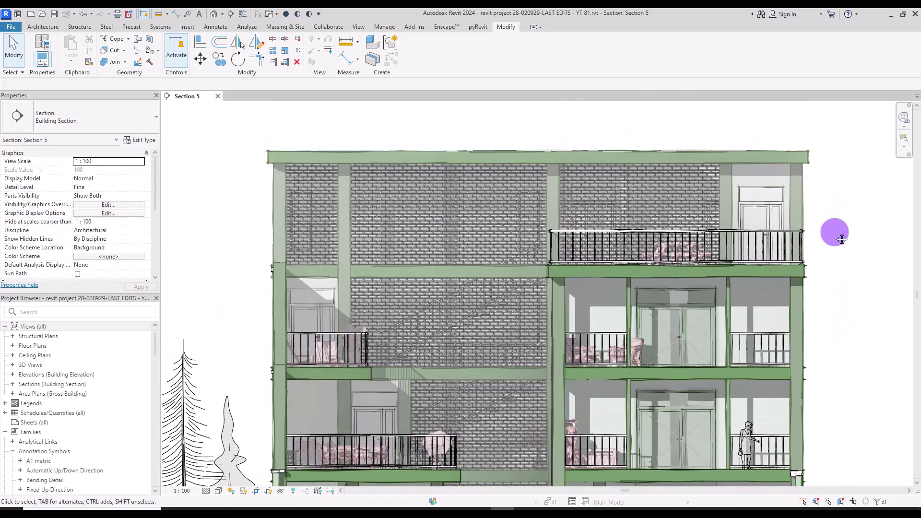
middle_click_drag(843, 189, 856, 288)
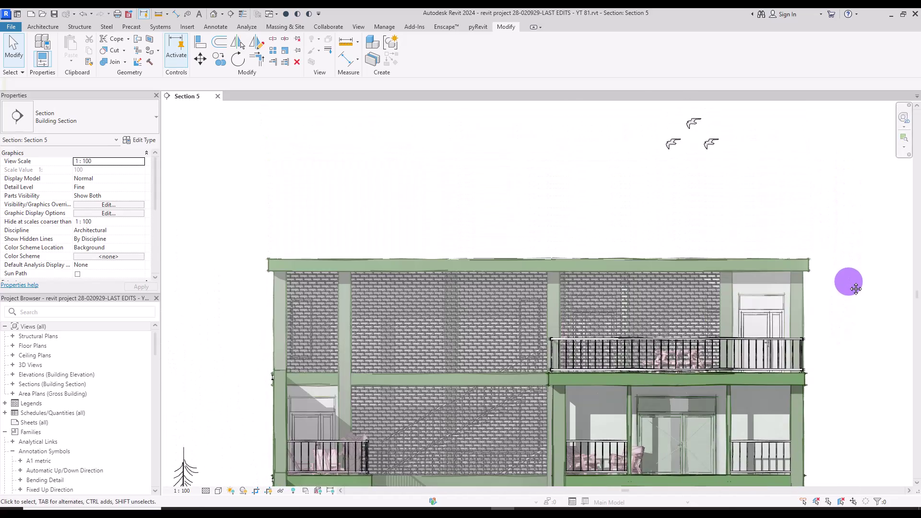